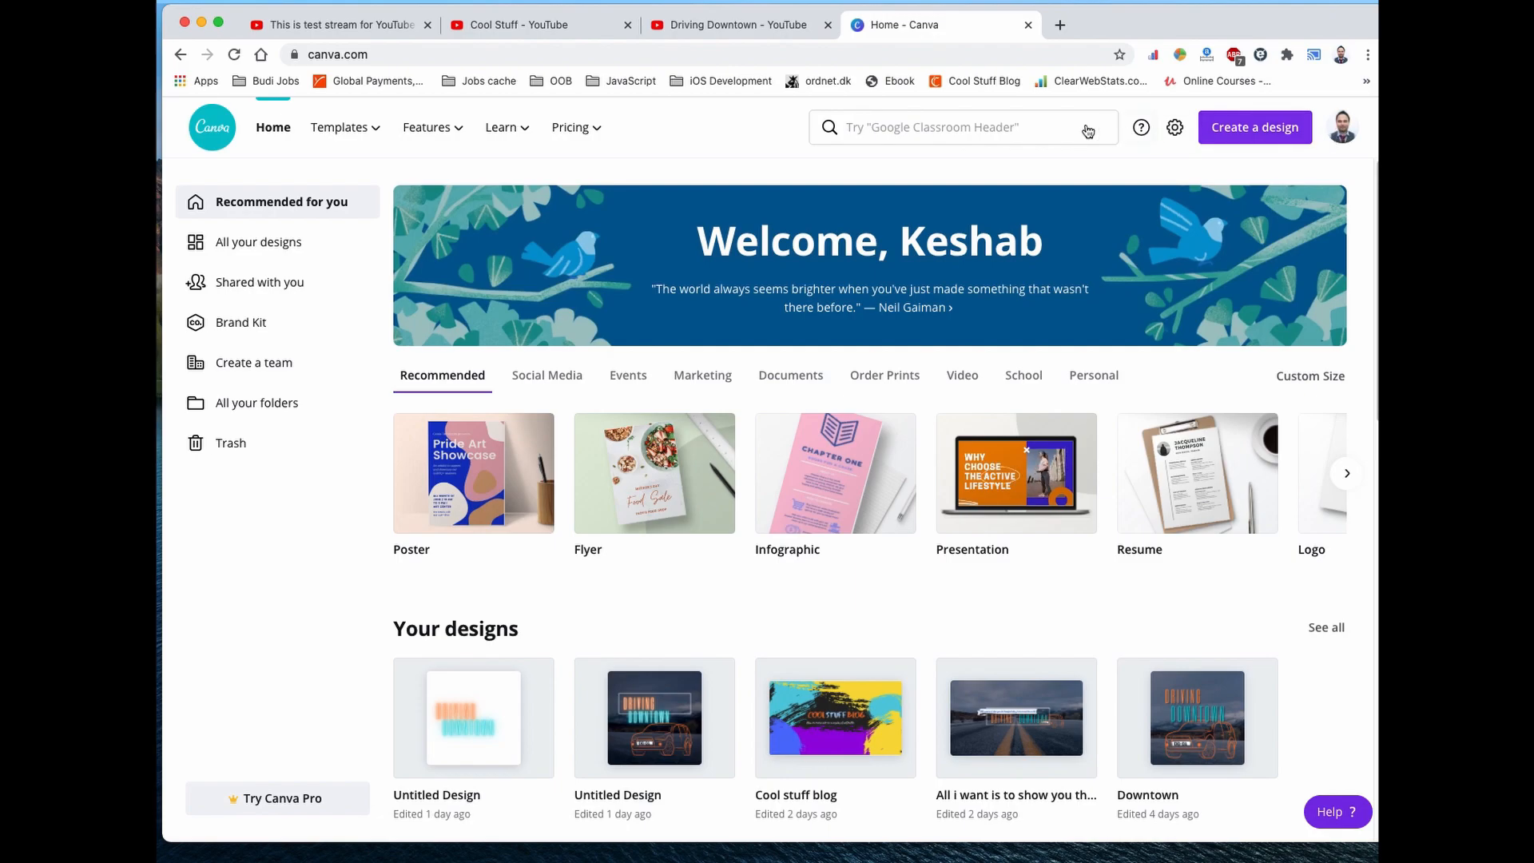
- Browse the YouTube Channel Art templates and create a blank YouTube Channel Art design
mouse_move(364, 131)
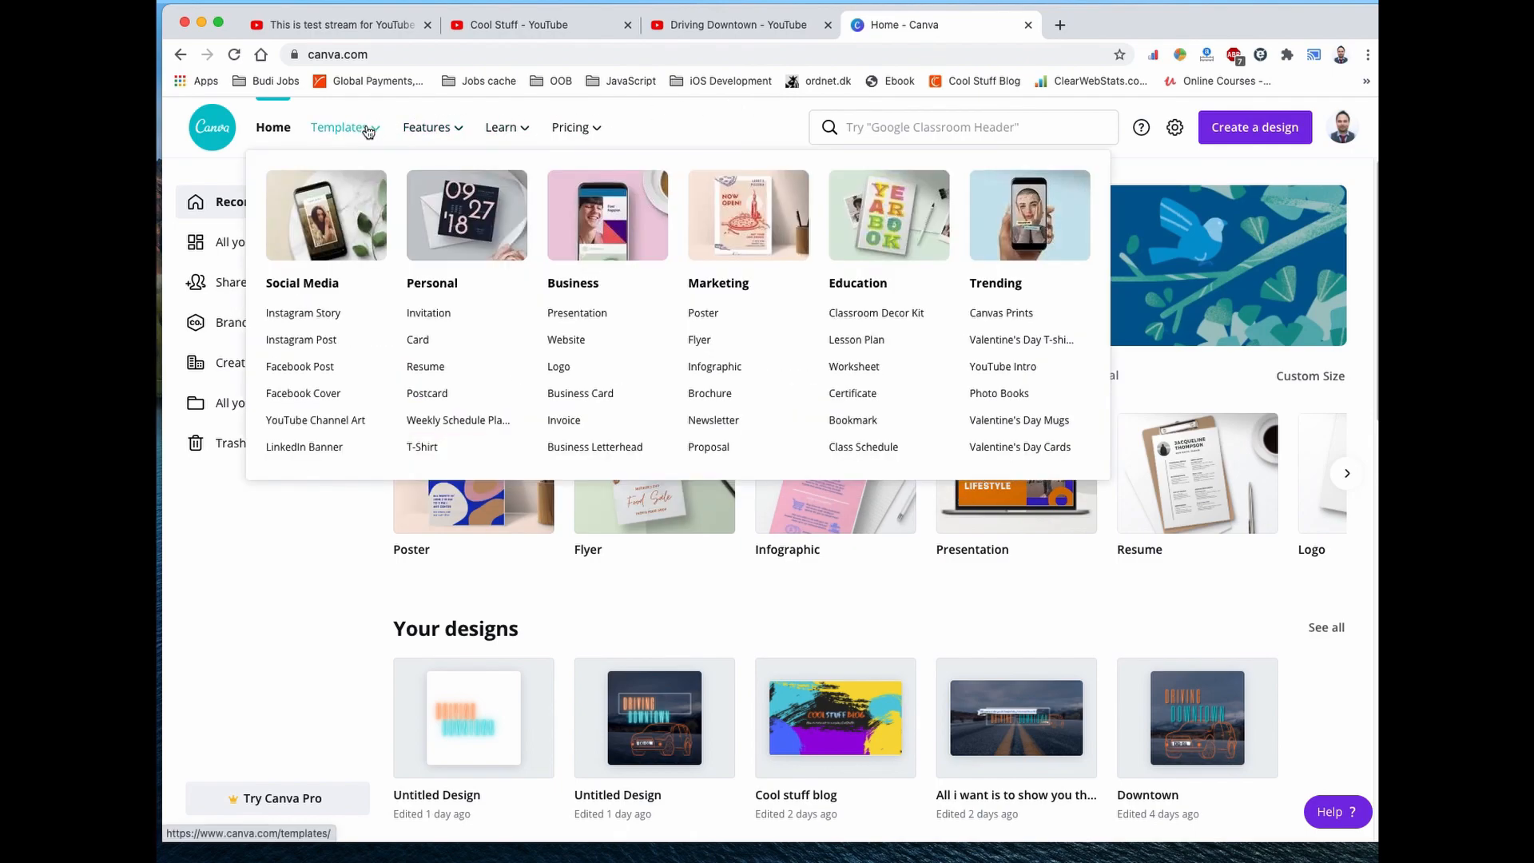
click(333, 429)
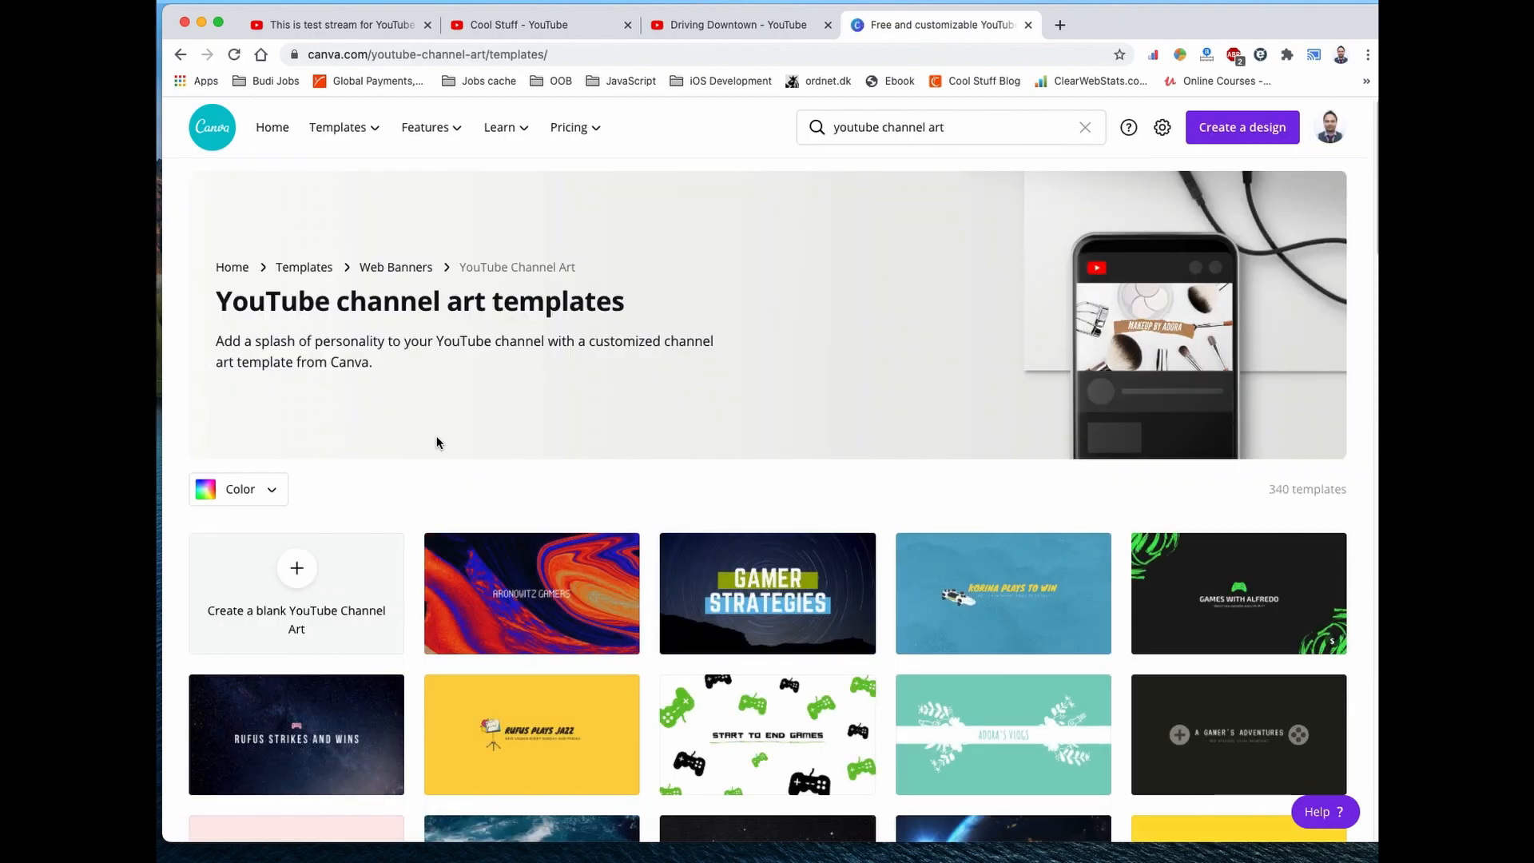
scroll(436, 443, down, 1)
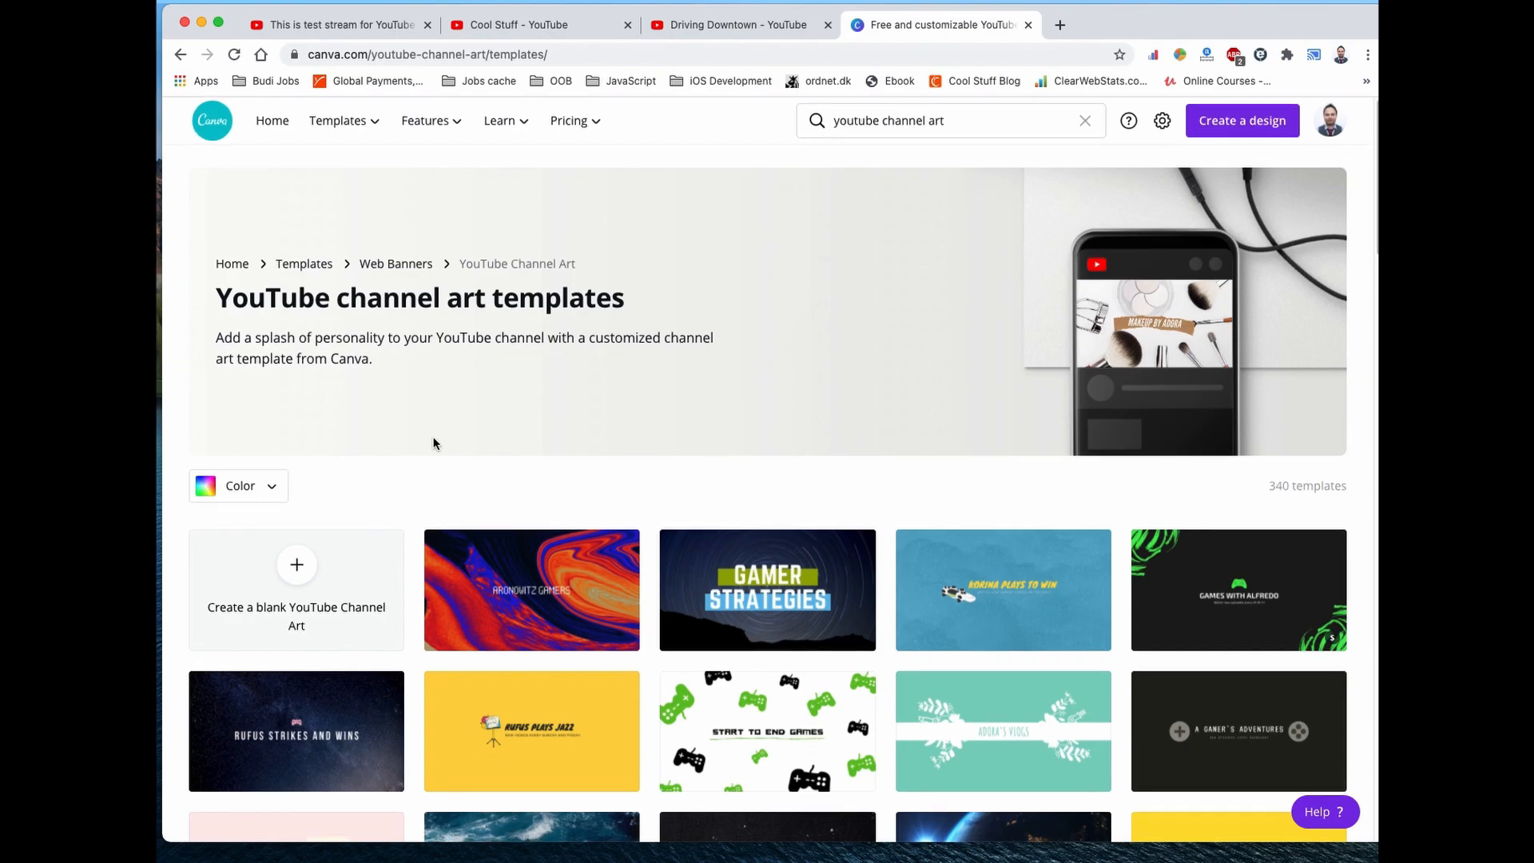
scroll(437, 443, down, 2)
scroll(433, 443, down, 6)
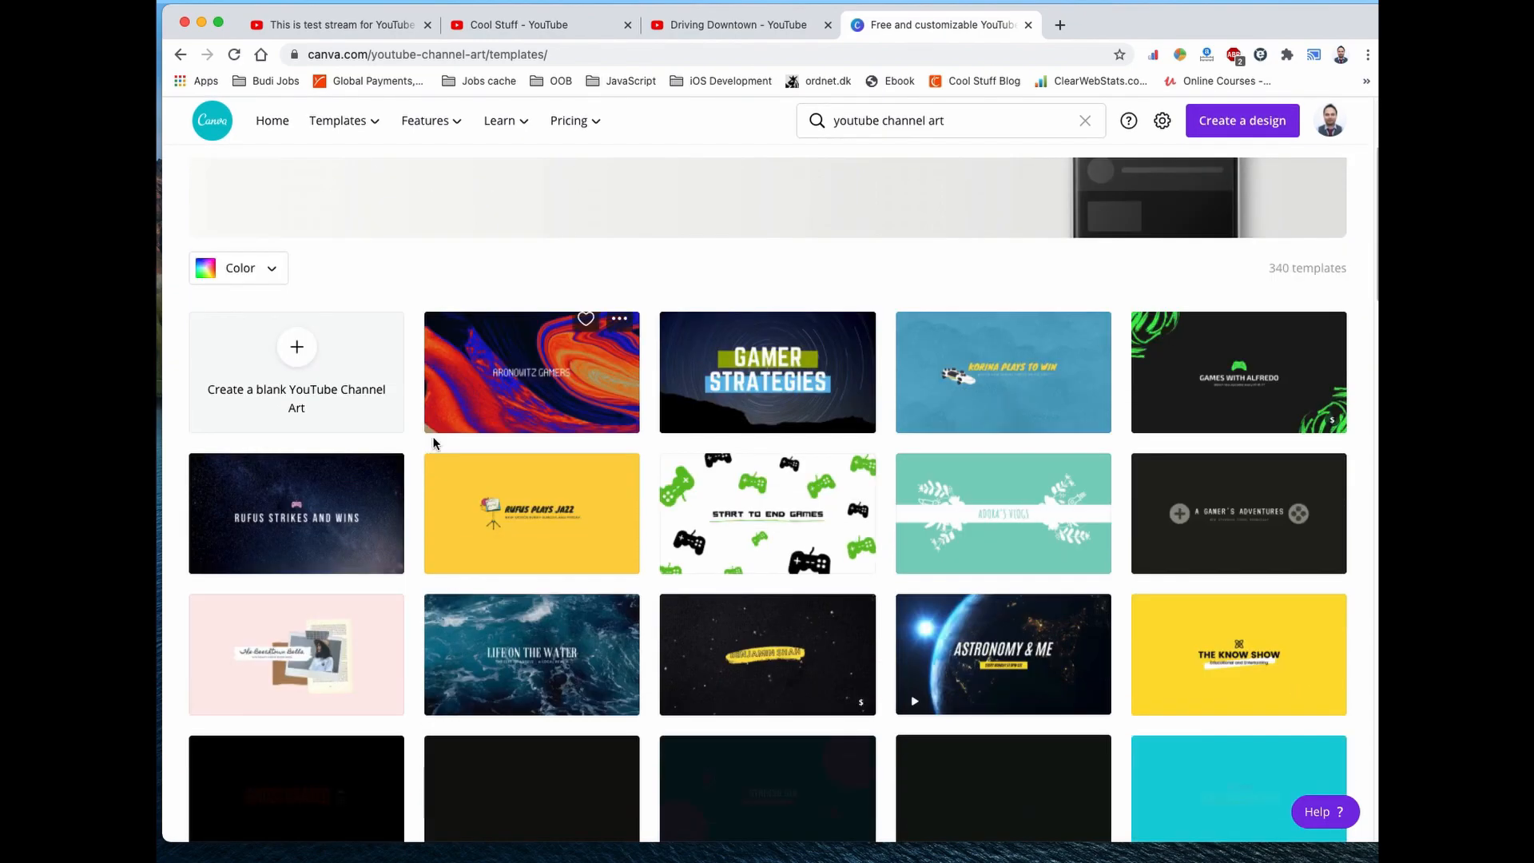
scroll(417, 445, down, 5)
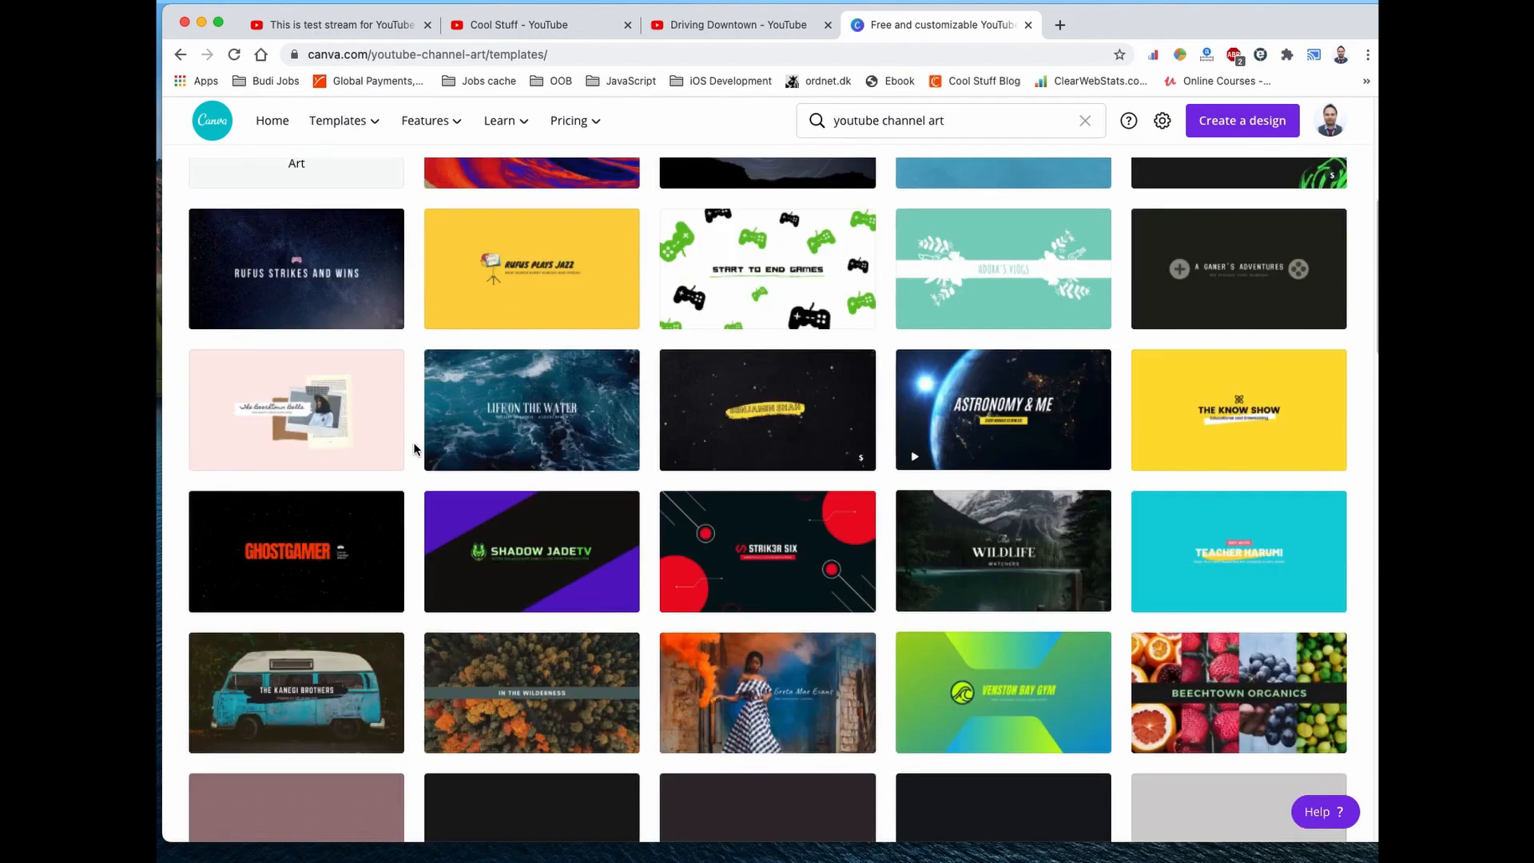
scroll(417, 444, up, 10)
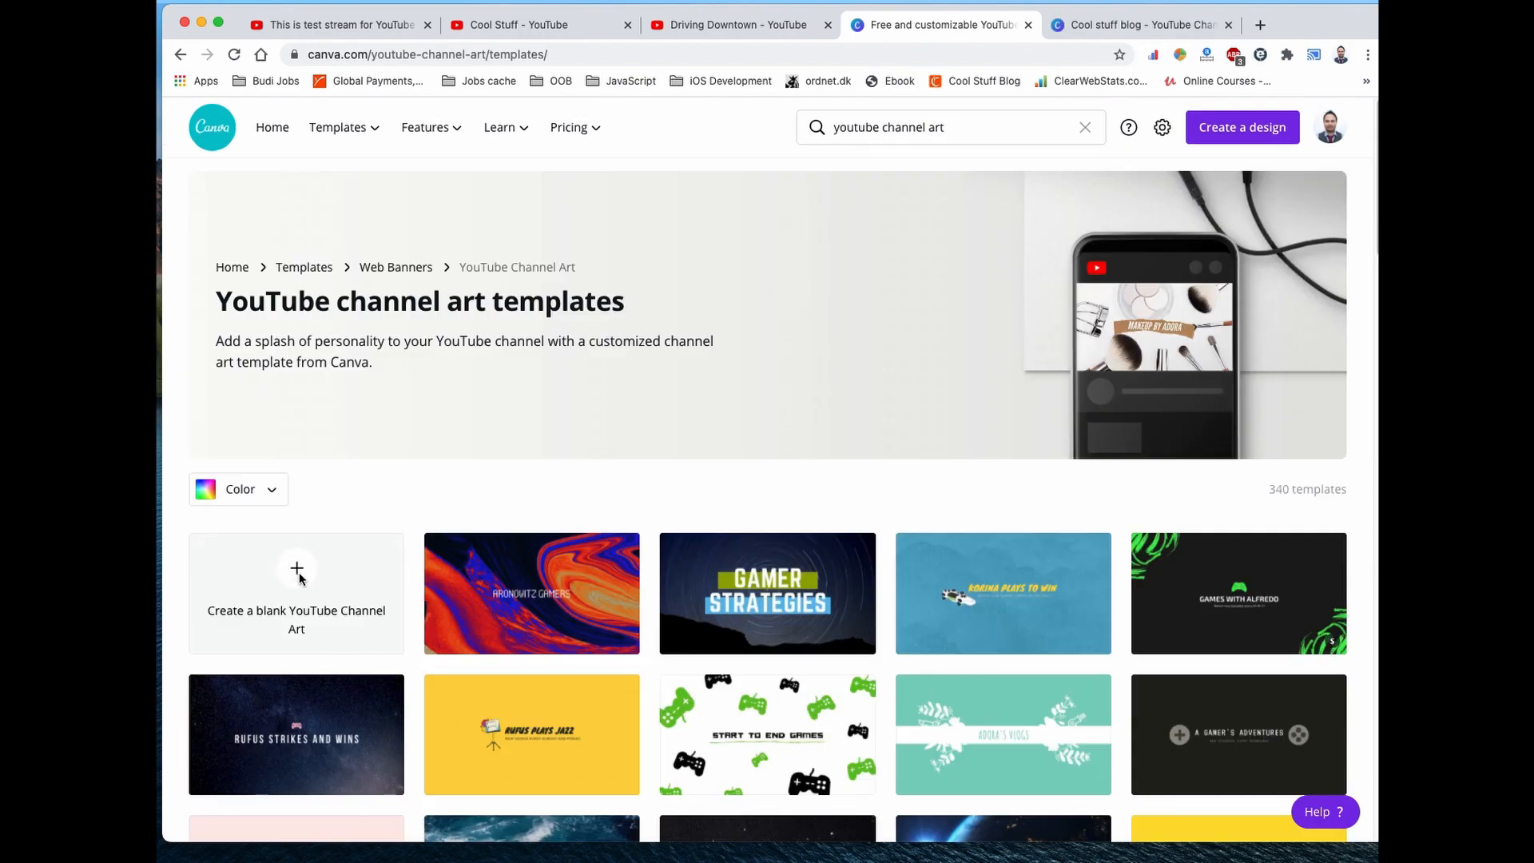
click(297, 569)
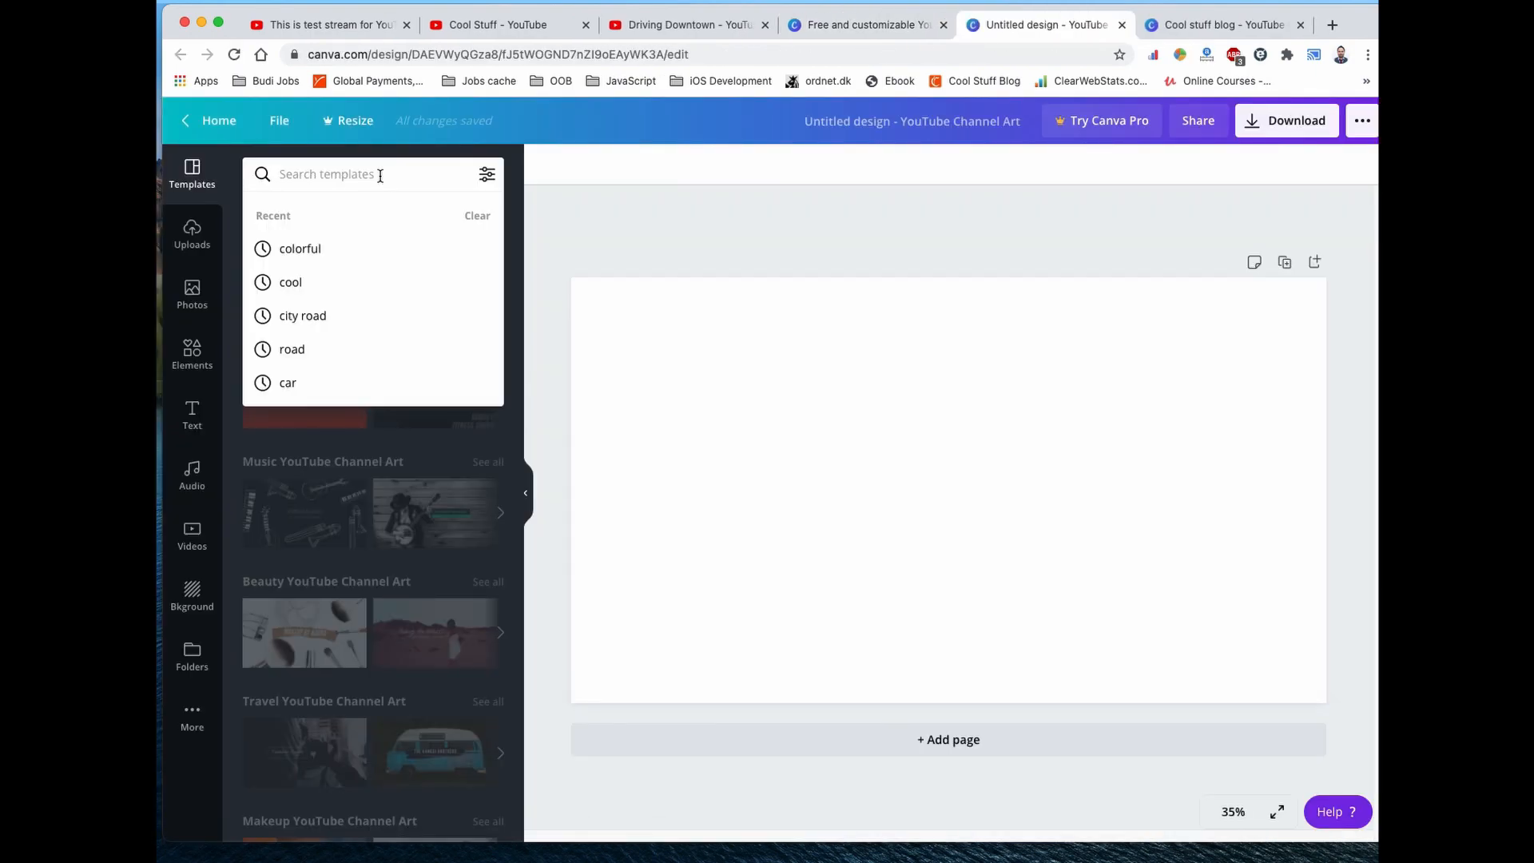
- Search the templates for "colorful" and apply The Midweek Artist template to the blank page
text(colorful)
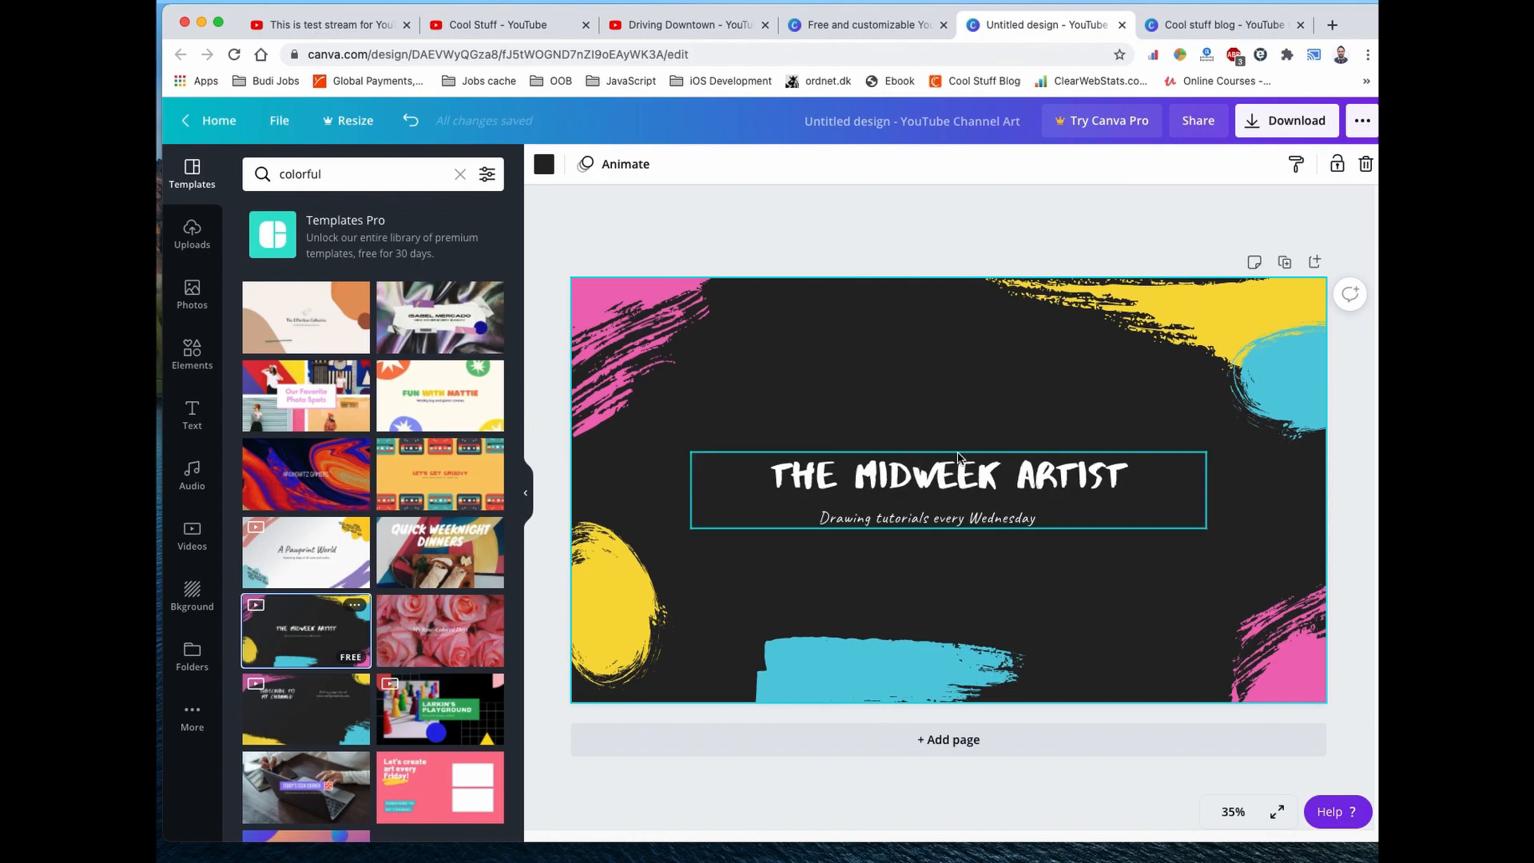
click(515, 26)
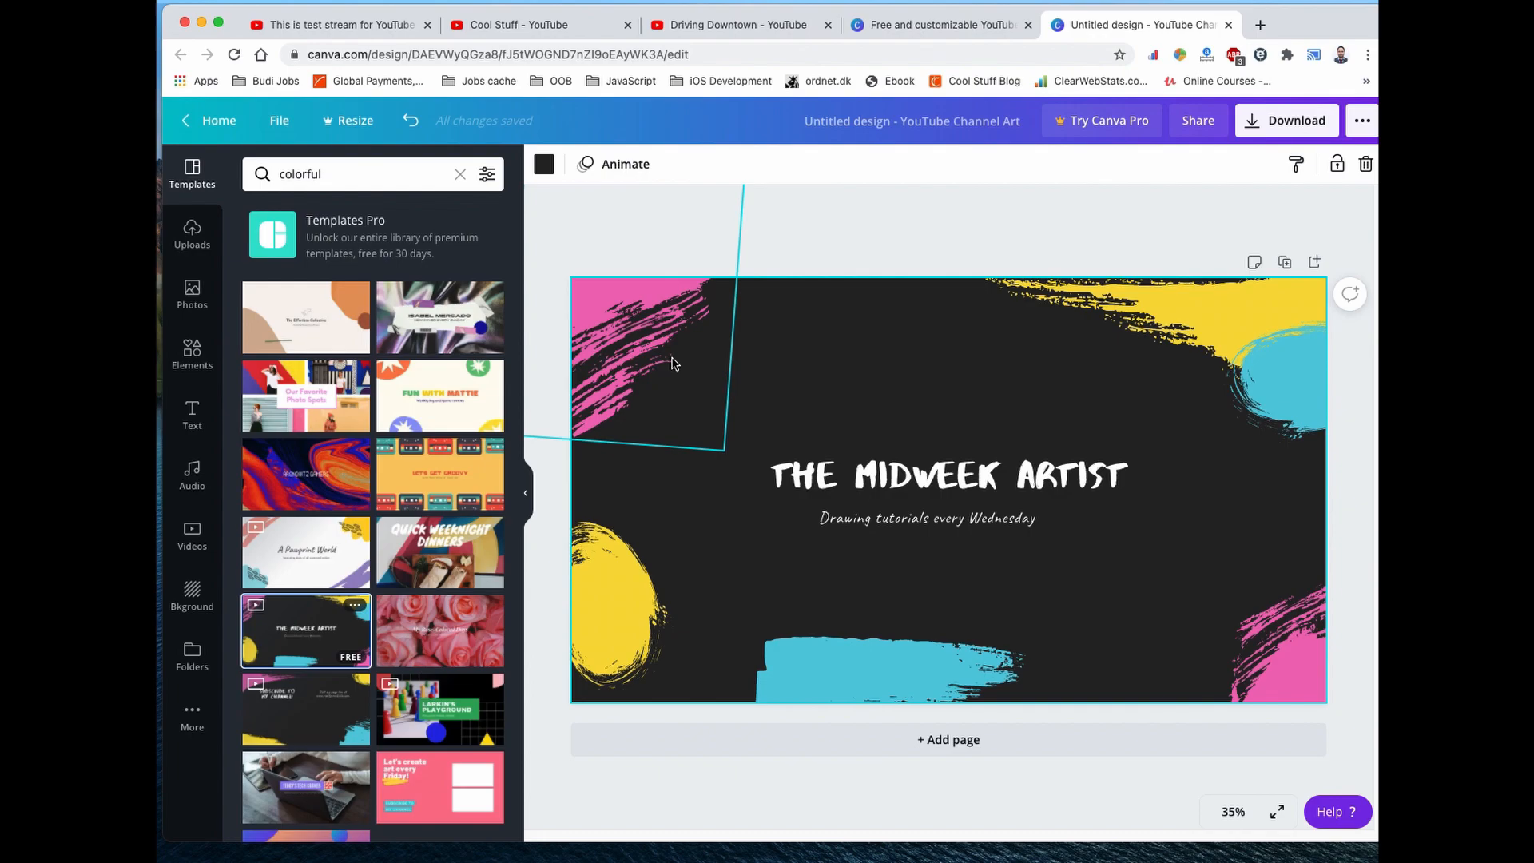
- Recolor the pink brush stroke in the banner's upper-left corner light blue, using the Cool Stuff channel banner as reference
click(671, 363)
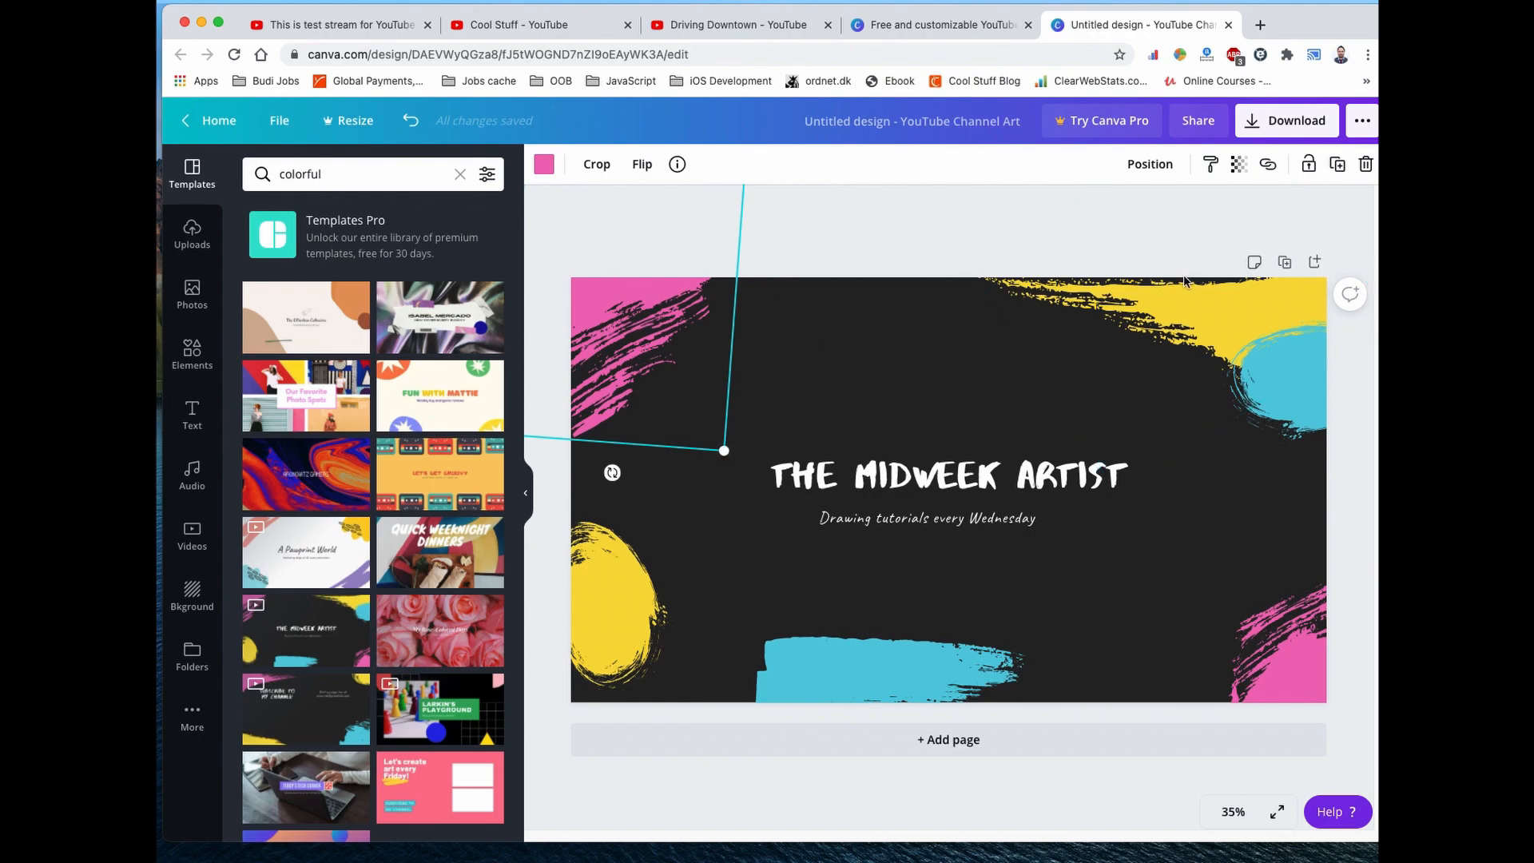
click(544, 163)
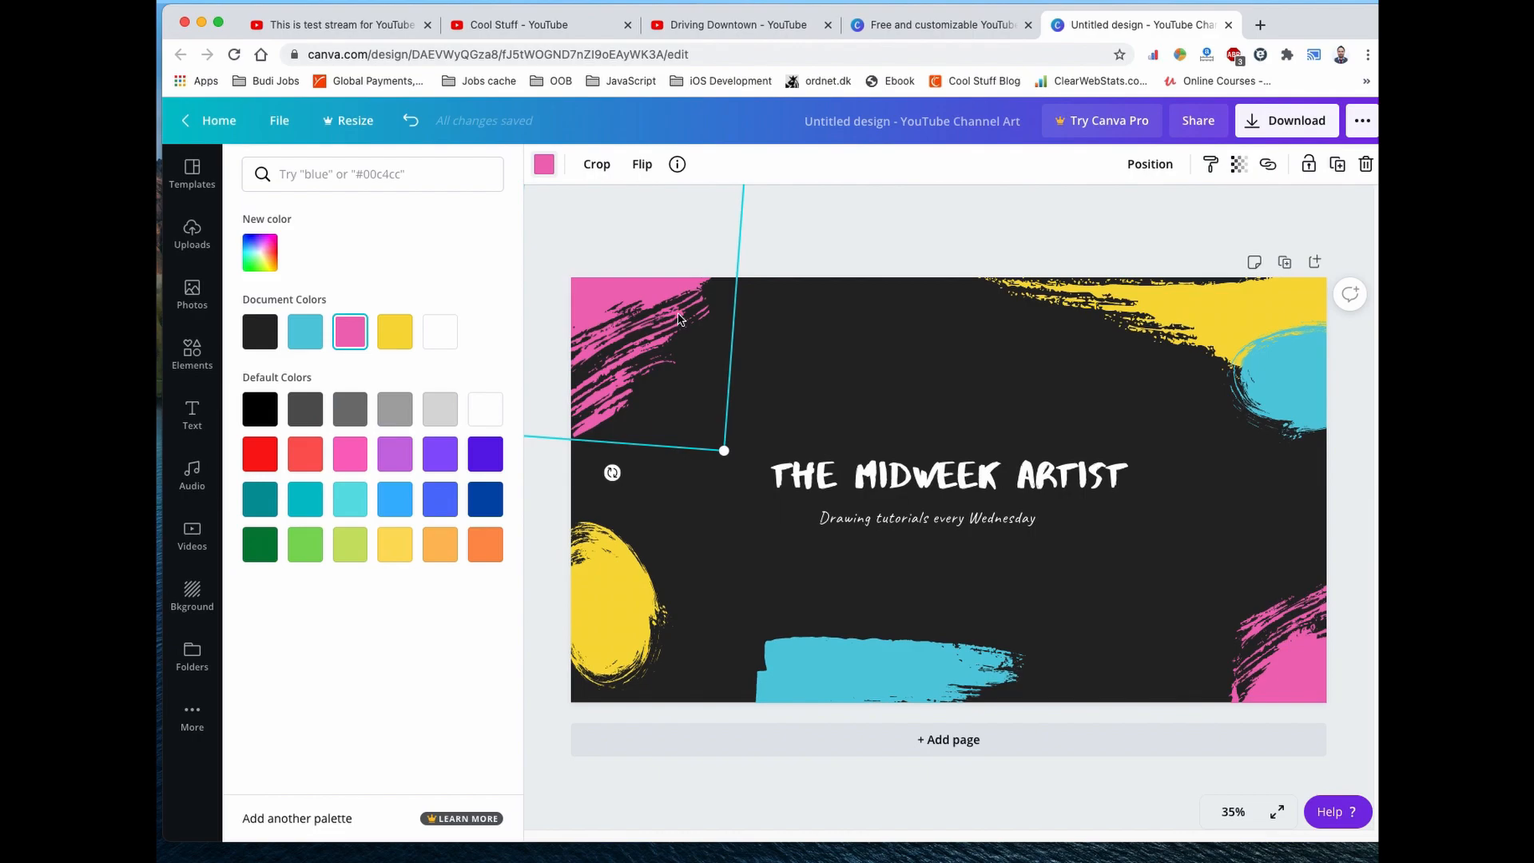
click(519, 24)
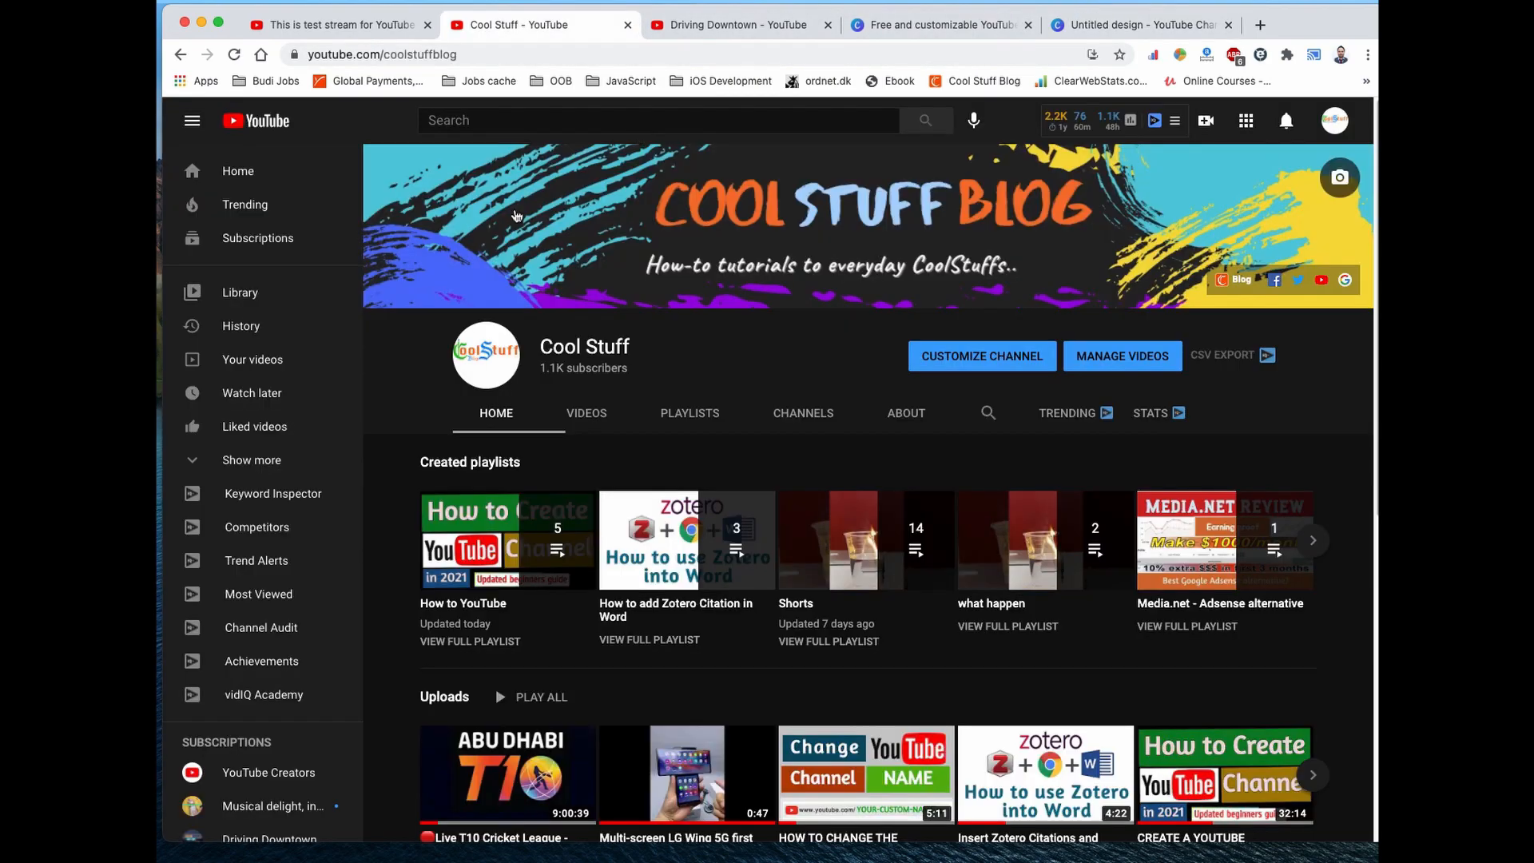
click(1149, 32)
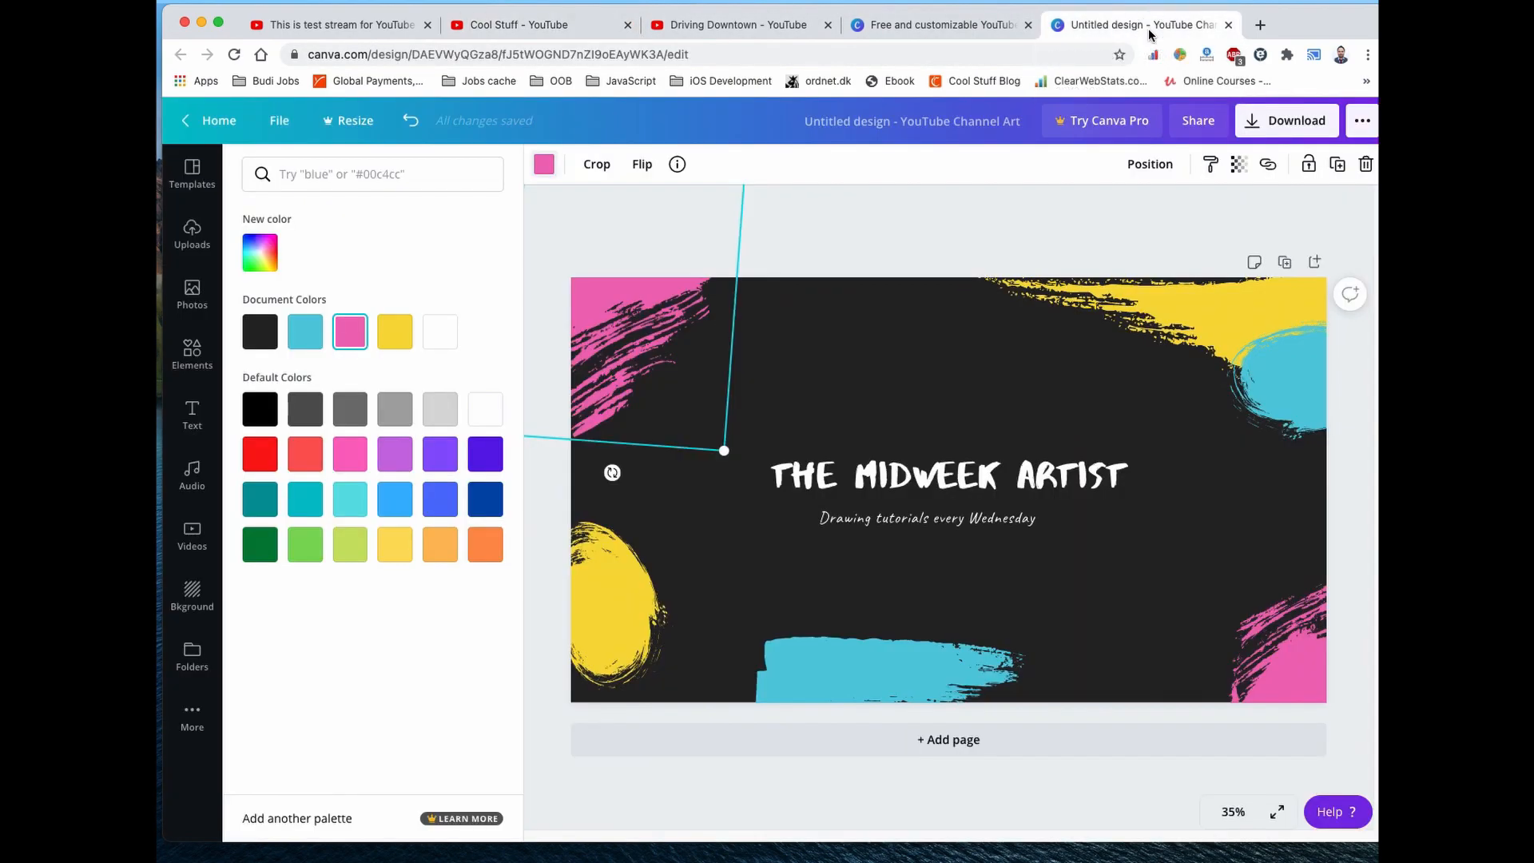
click(308, 334)
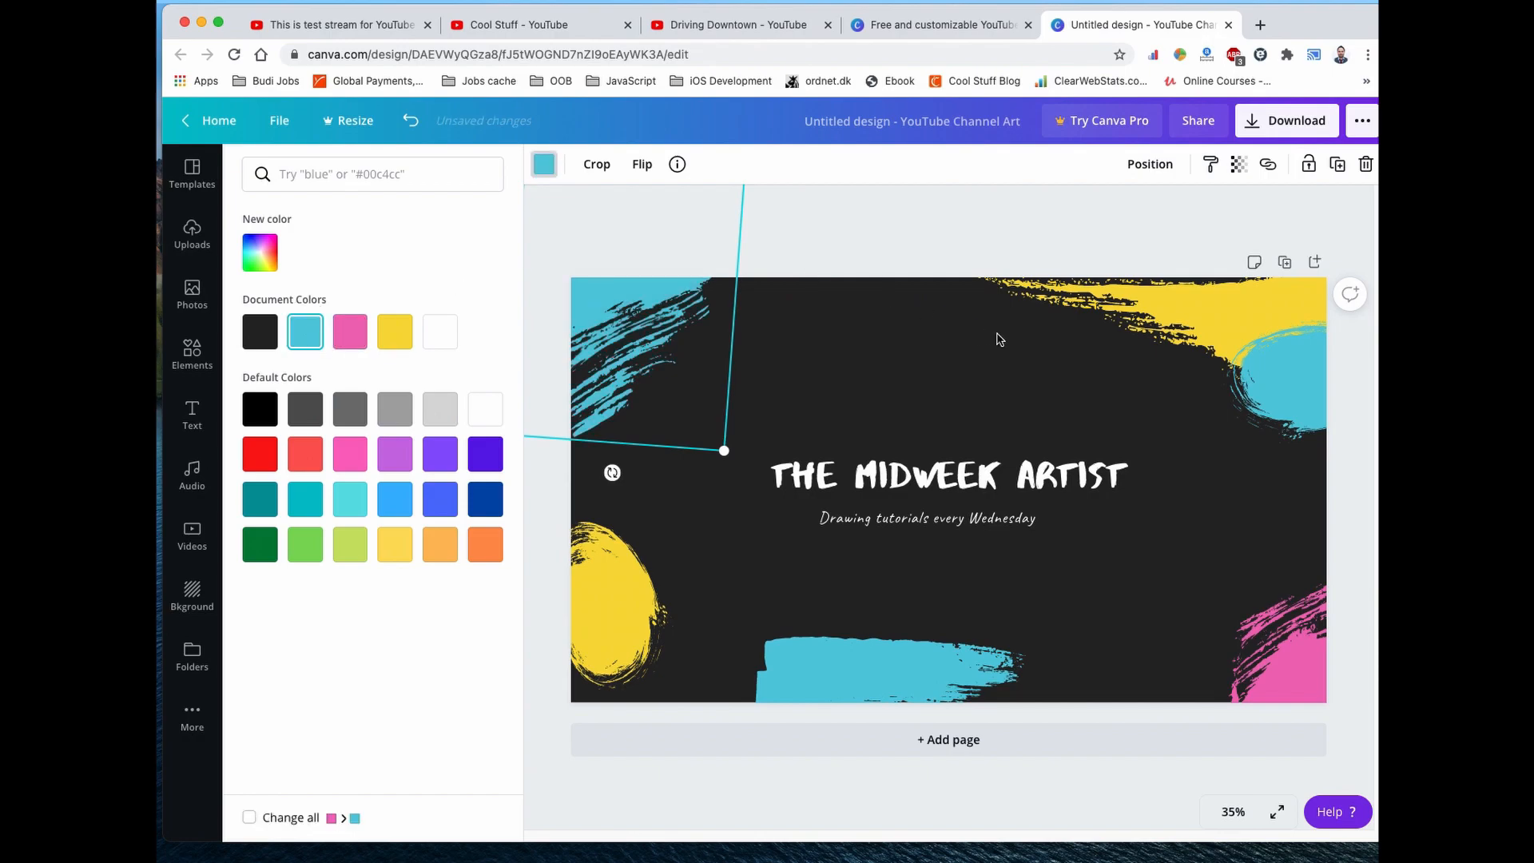
- Recolor the banner's upper-right brush stroke light blue and the oval beside it yellow, checking against the Cool Stuff channel banner
click(557, 36)
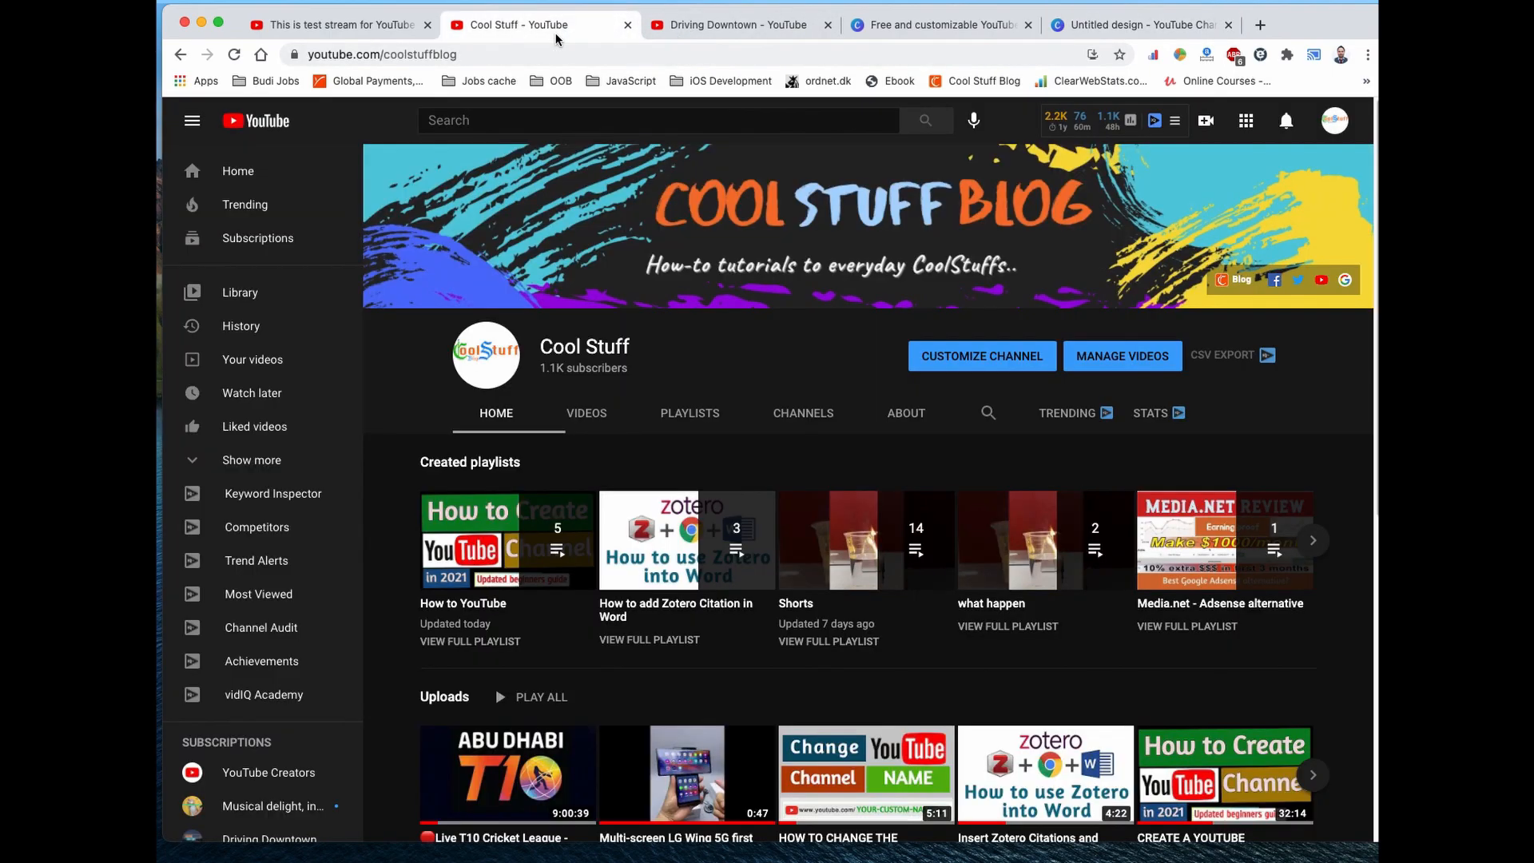
click(1143, 27)
click(1202, 307)
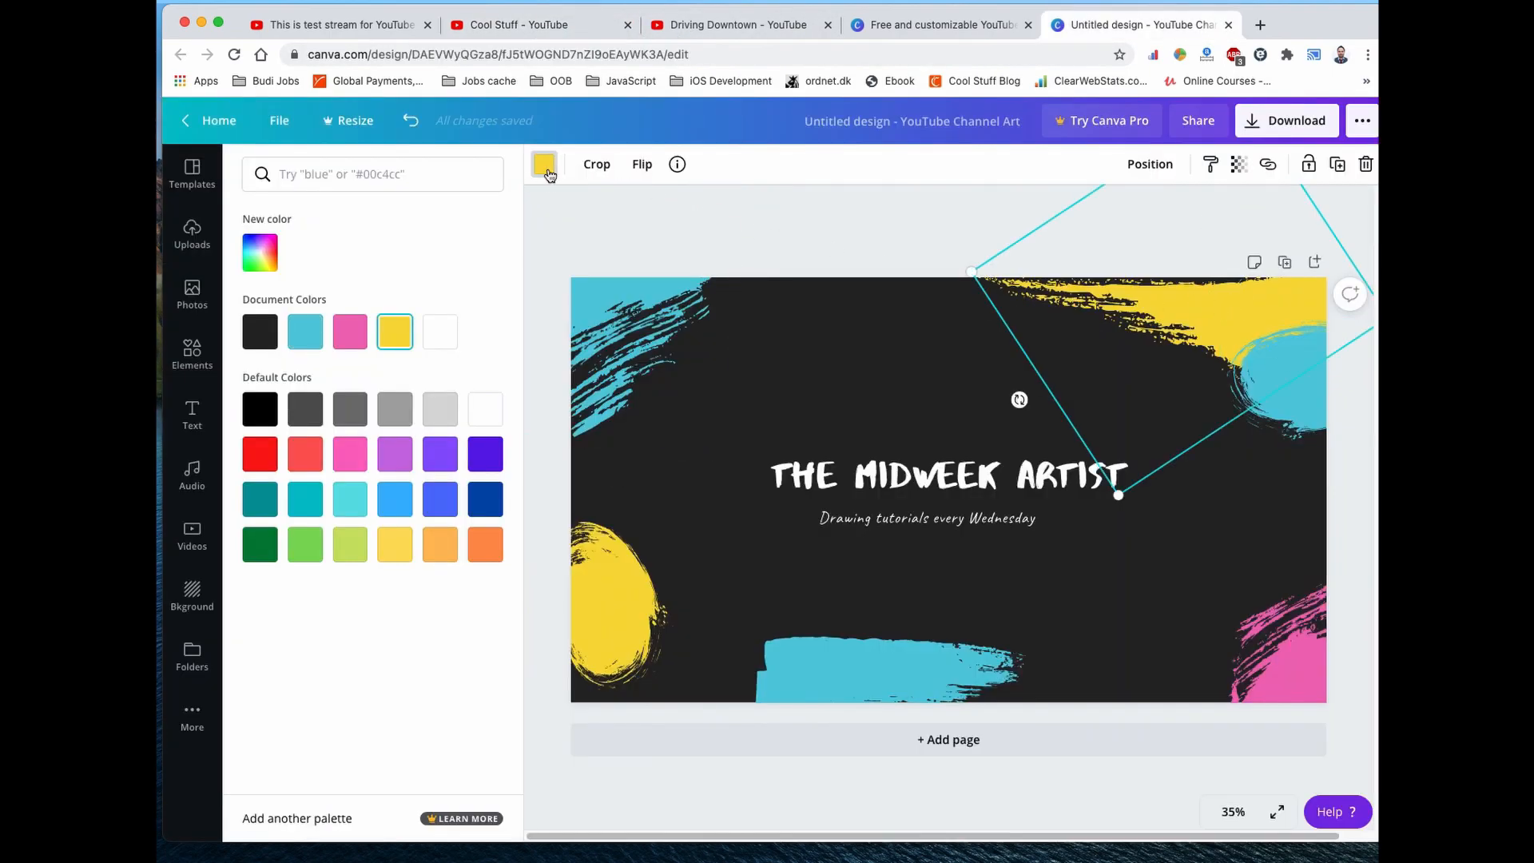
click(308, 334)
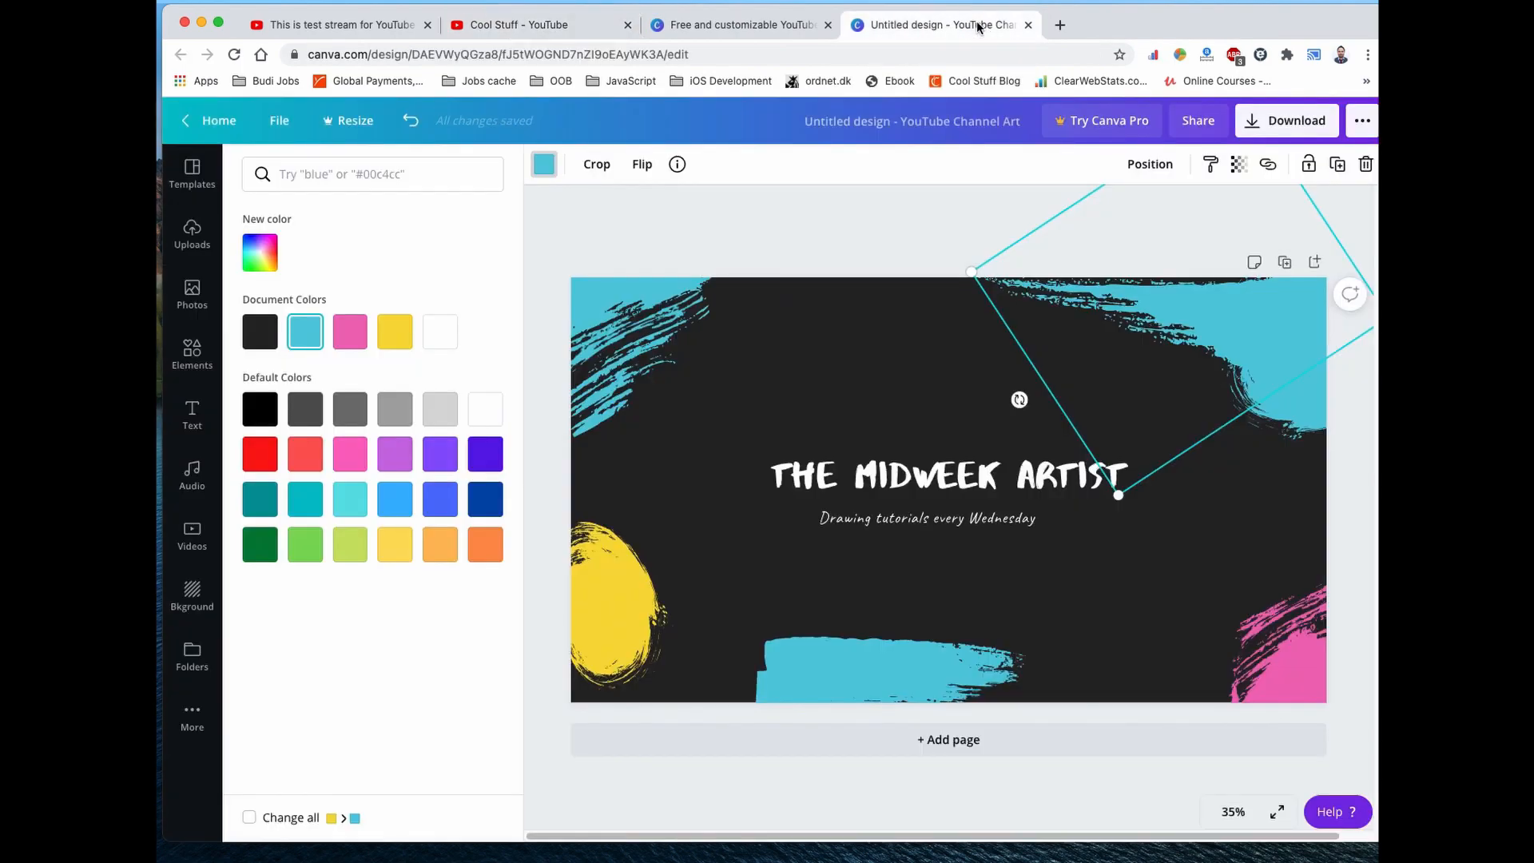
click(1288, 401)
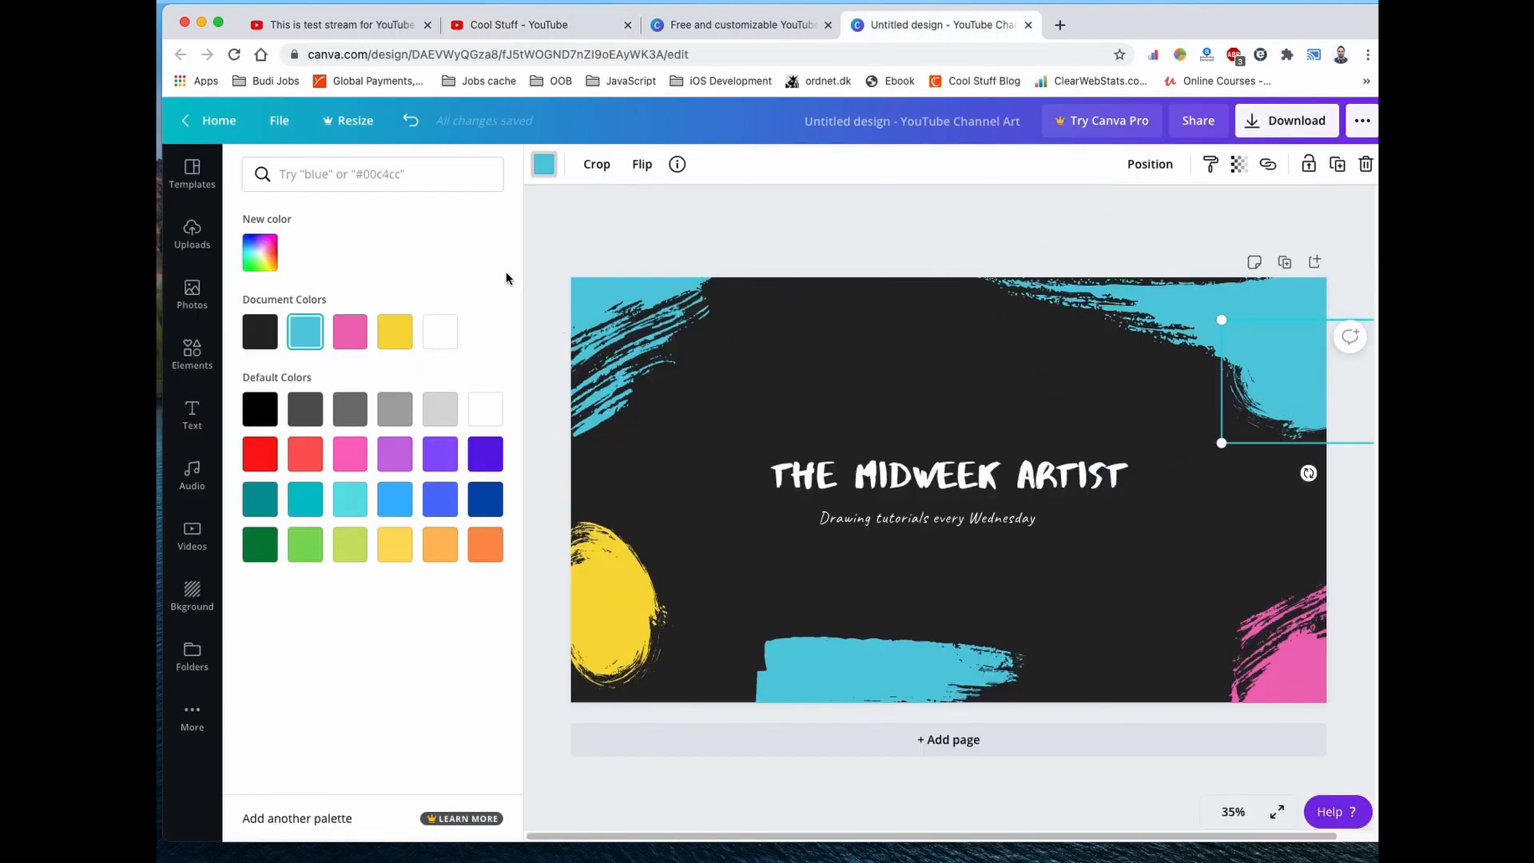
click(395, 331)
- Recolor the brush stroke on the banner's bottom edge red and the lower-left oval dark blue
click(960, 681)
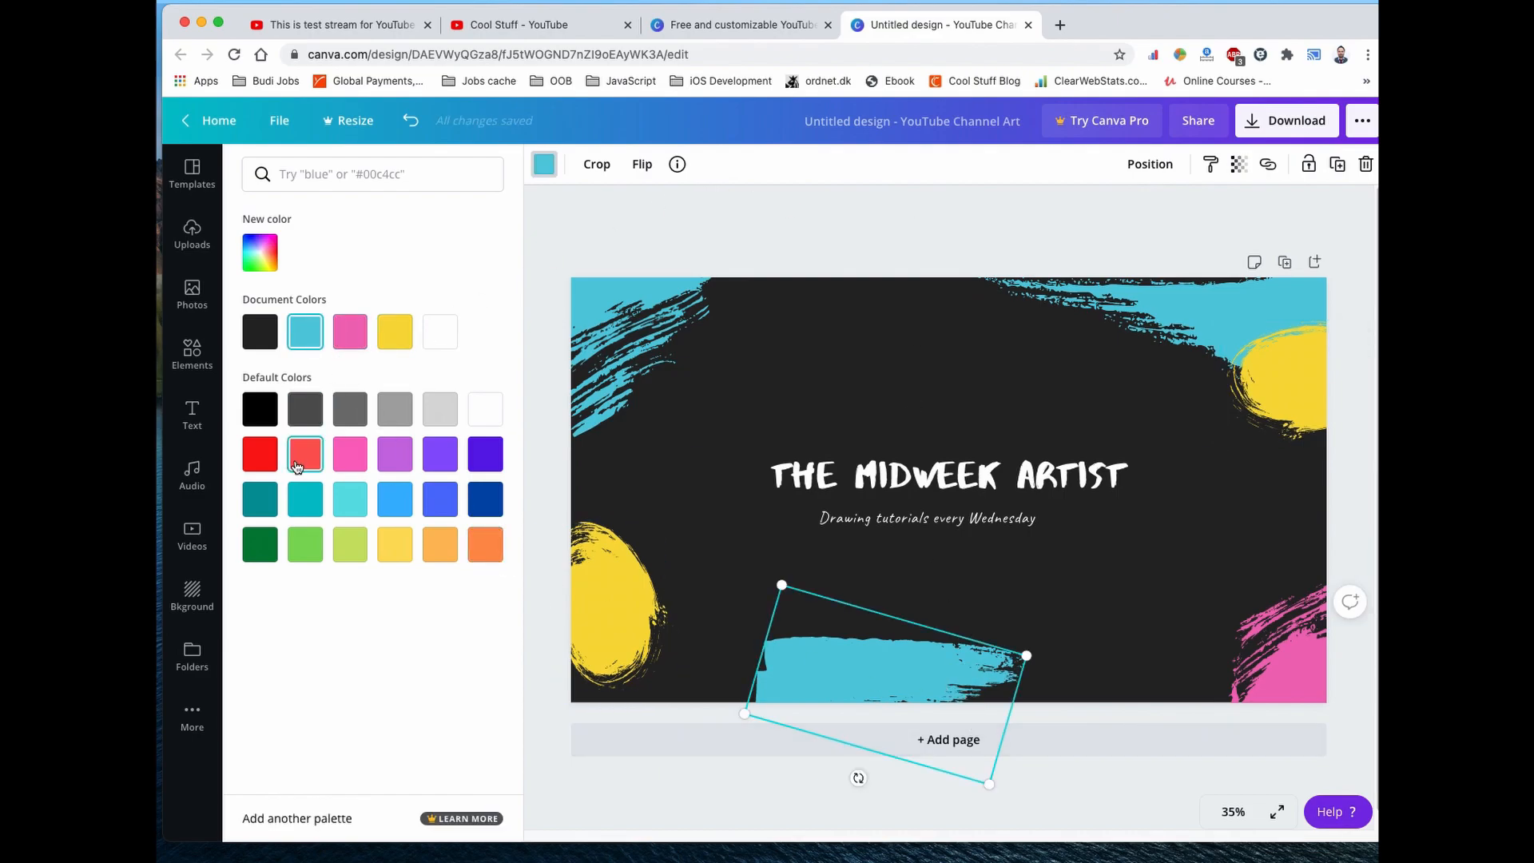
click(267, 453)
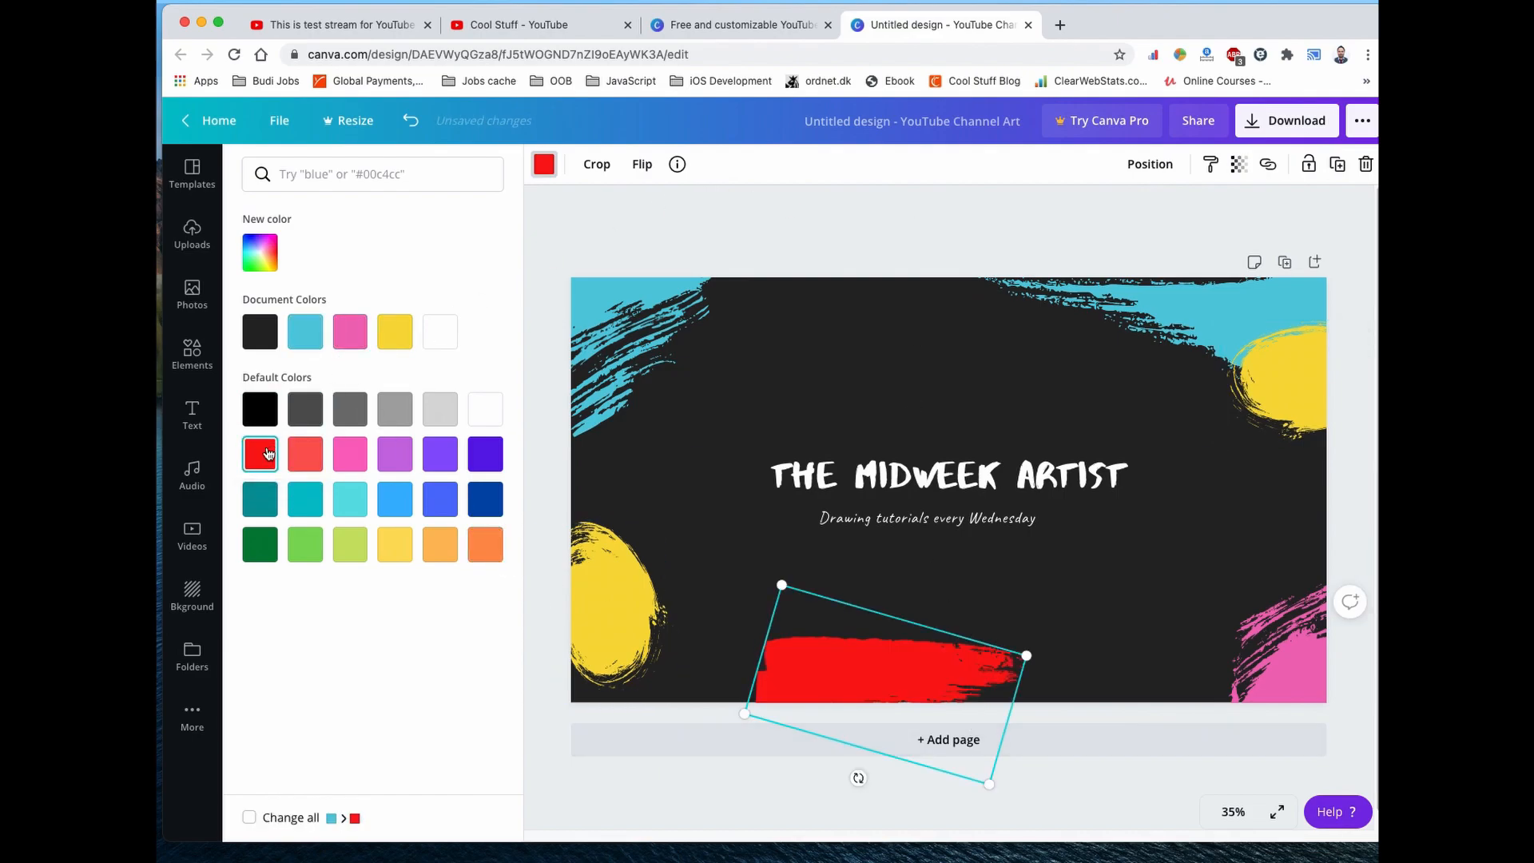
click(664, 660)
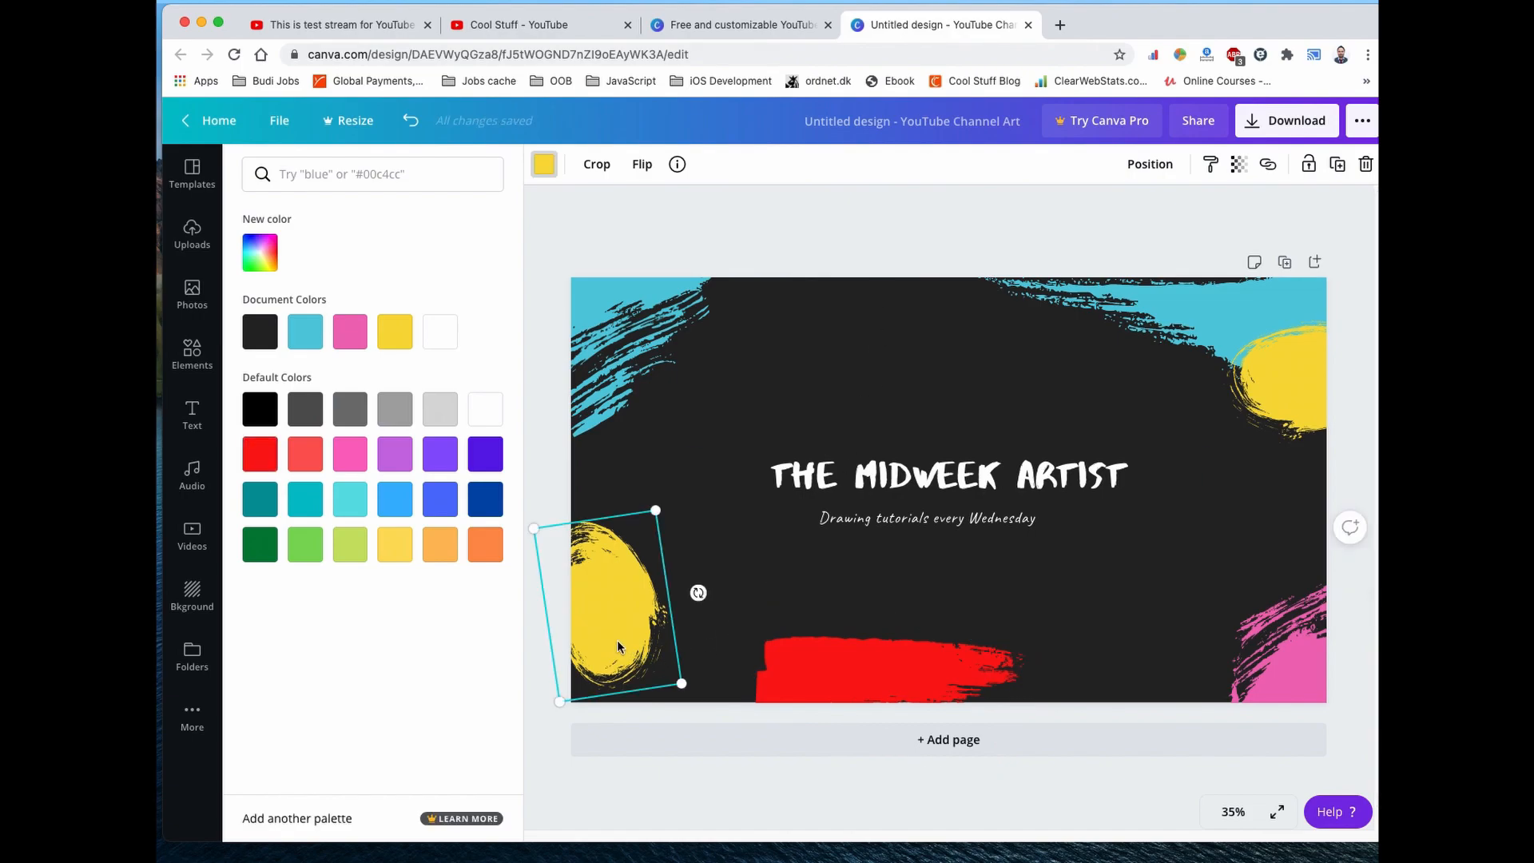
click(408, 502)
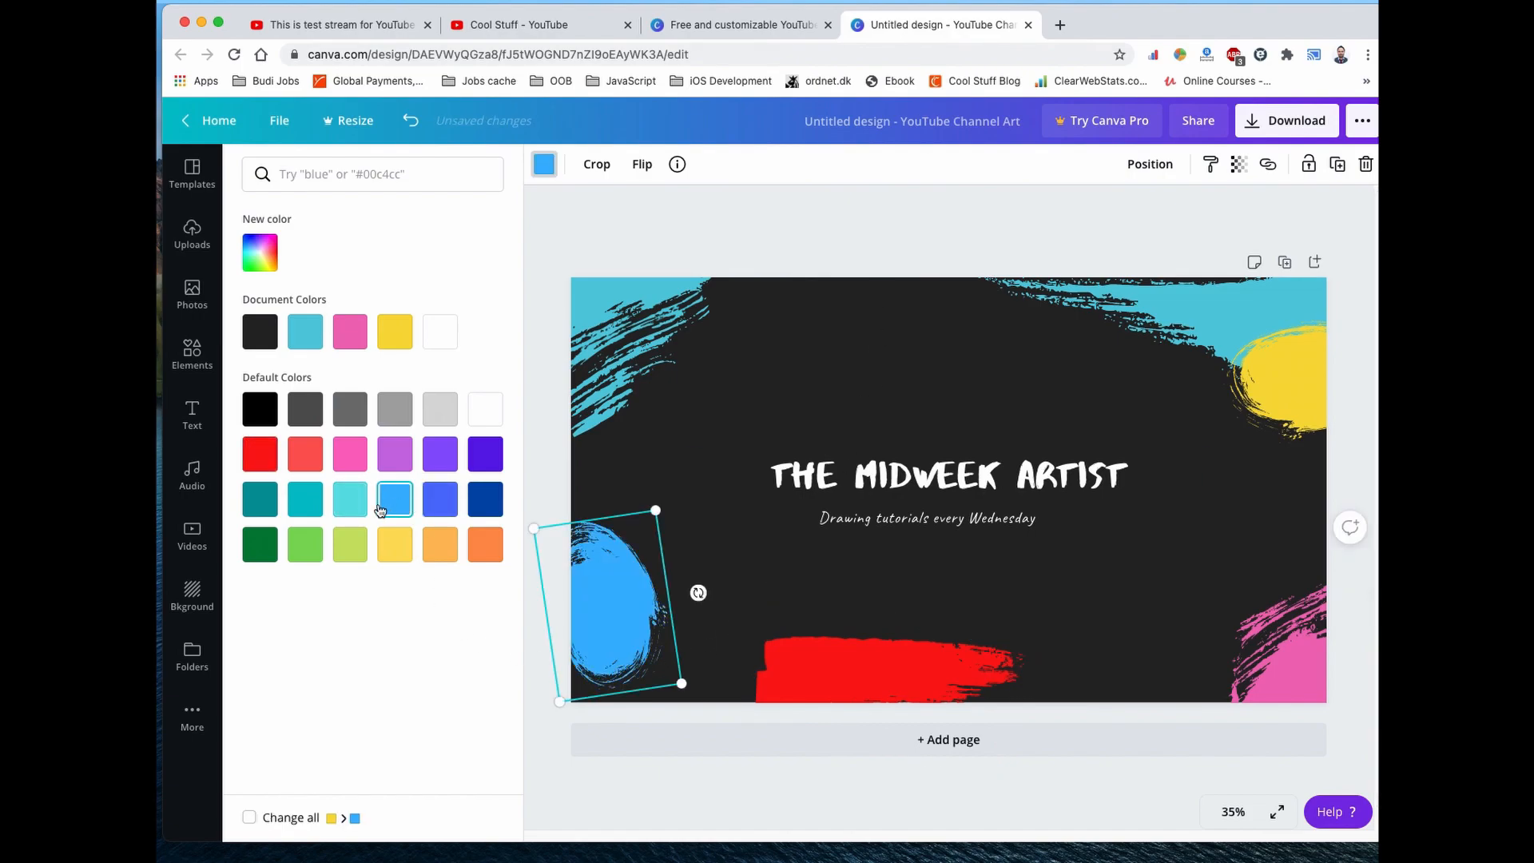
click(306, 510)
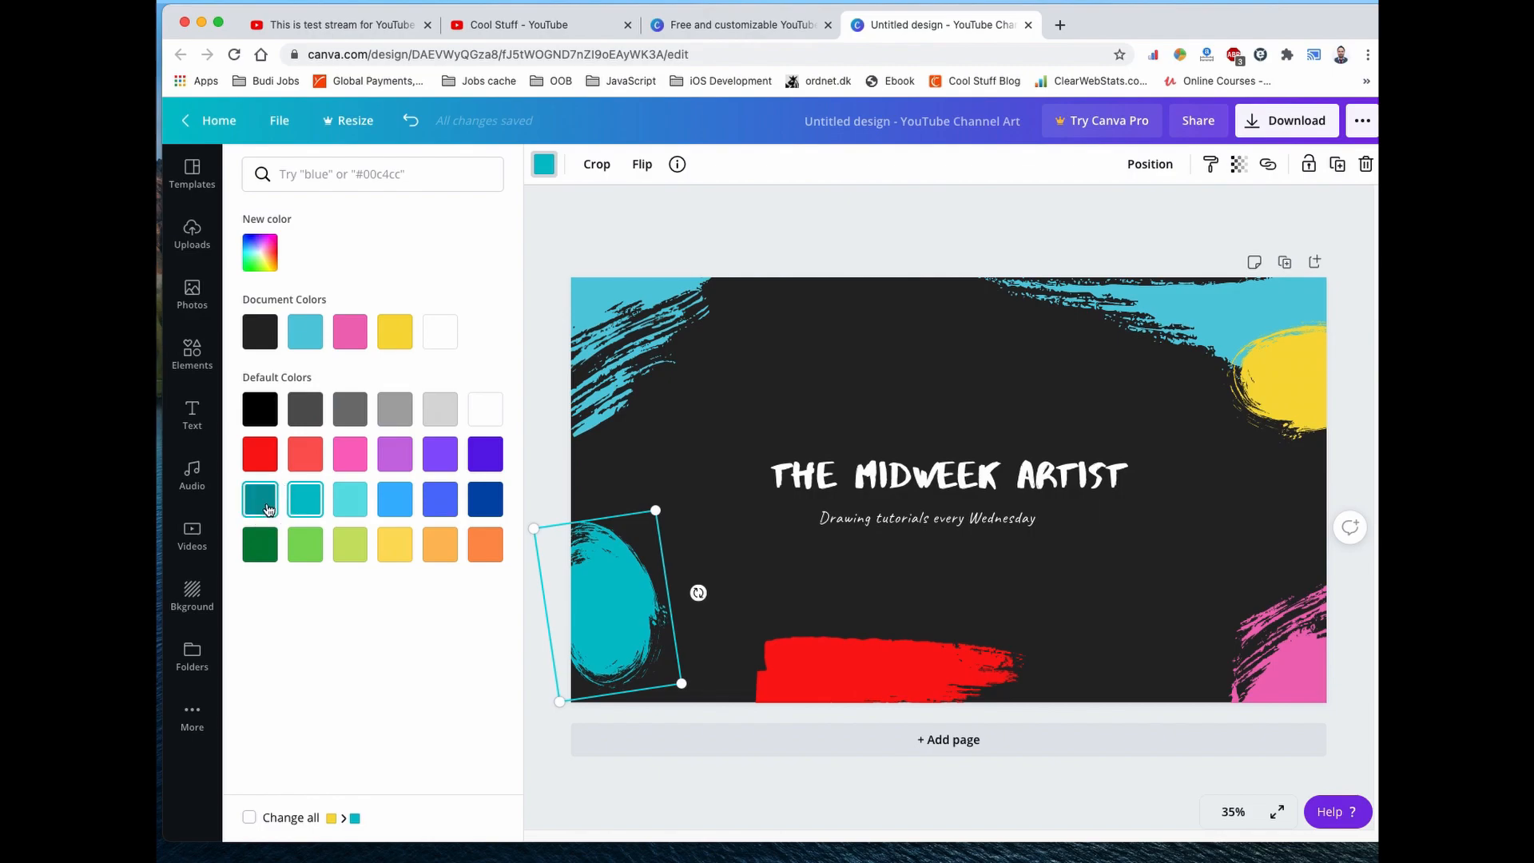
click(268, 510)
click(489, 497)
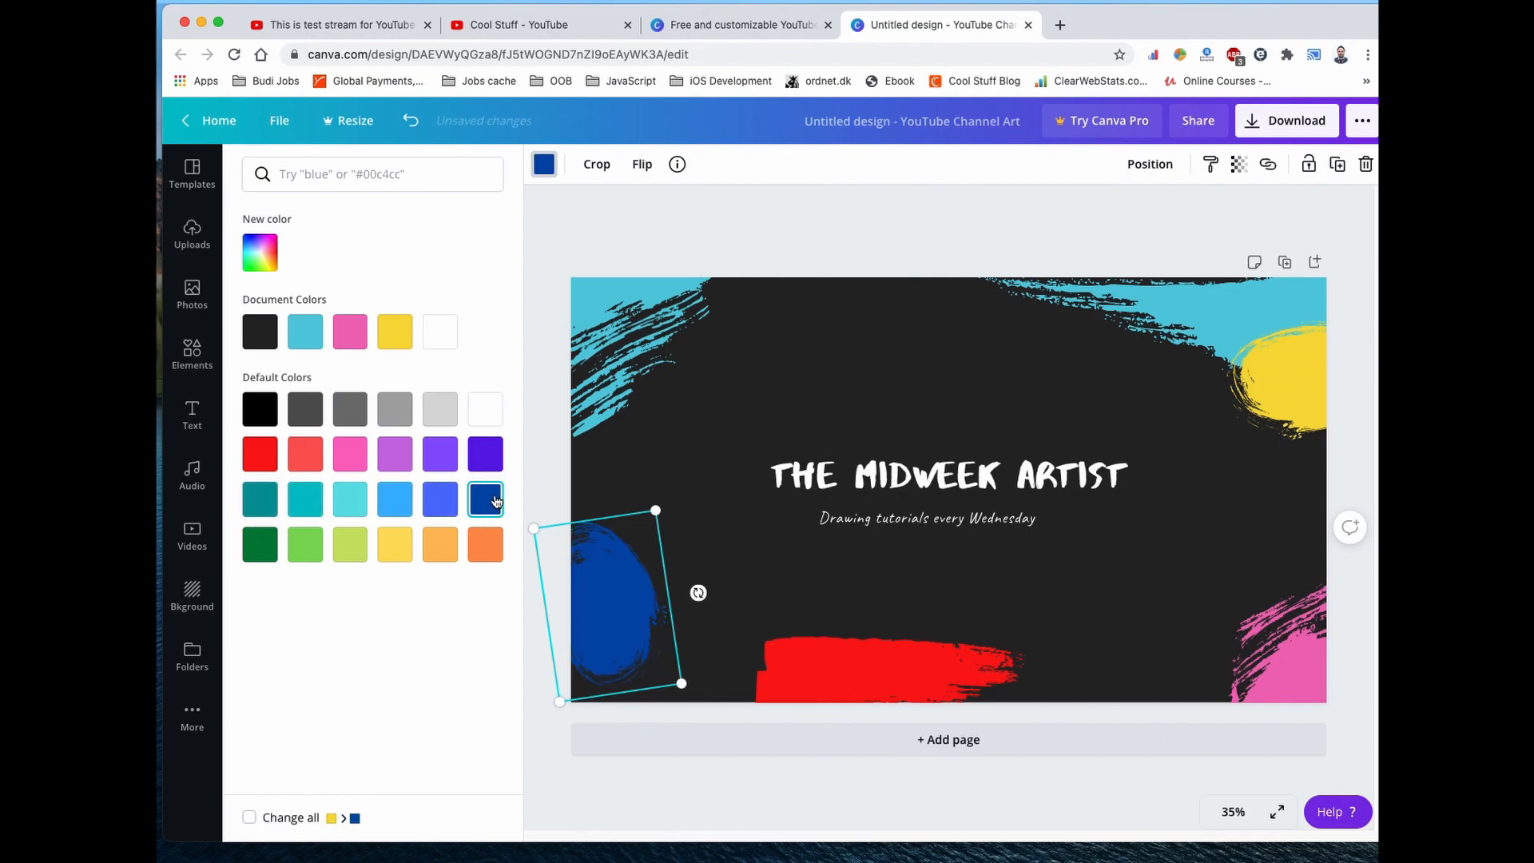
- Rotate, enlarge and reposition the red brush stroke to cover the lower part of the banner
click(783, 675)
mouse_move(855, 781)
mouse_down()
mouse_move(918, 768)
mouse_move(900, 592)
mouse_move(883, 586)
mouse_move(909, 633)
mouse_up()
drag(1034, 674, 1341, 732)
drag(1196, 681, 1049, 673)
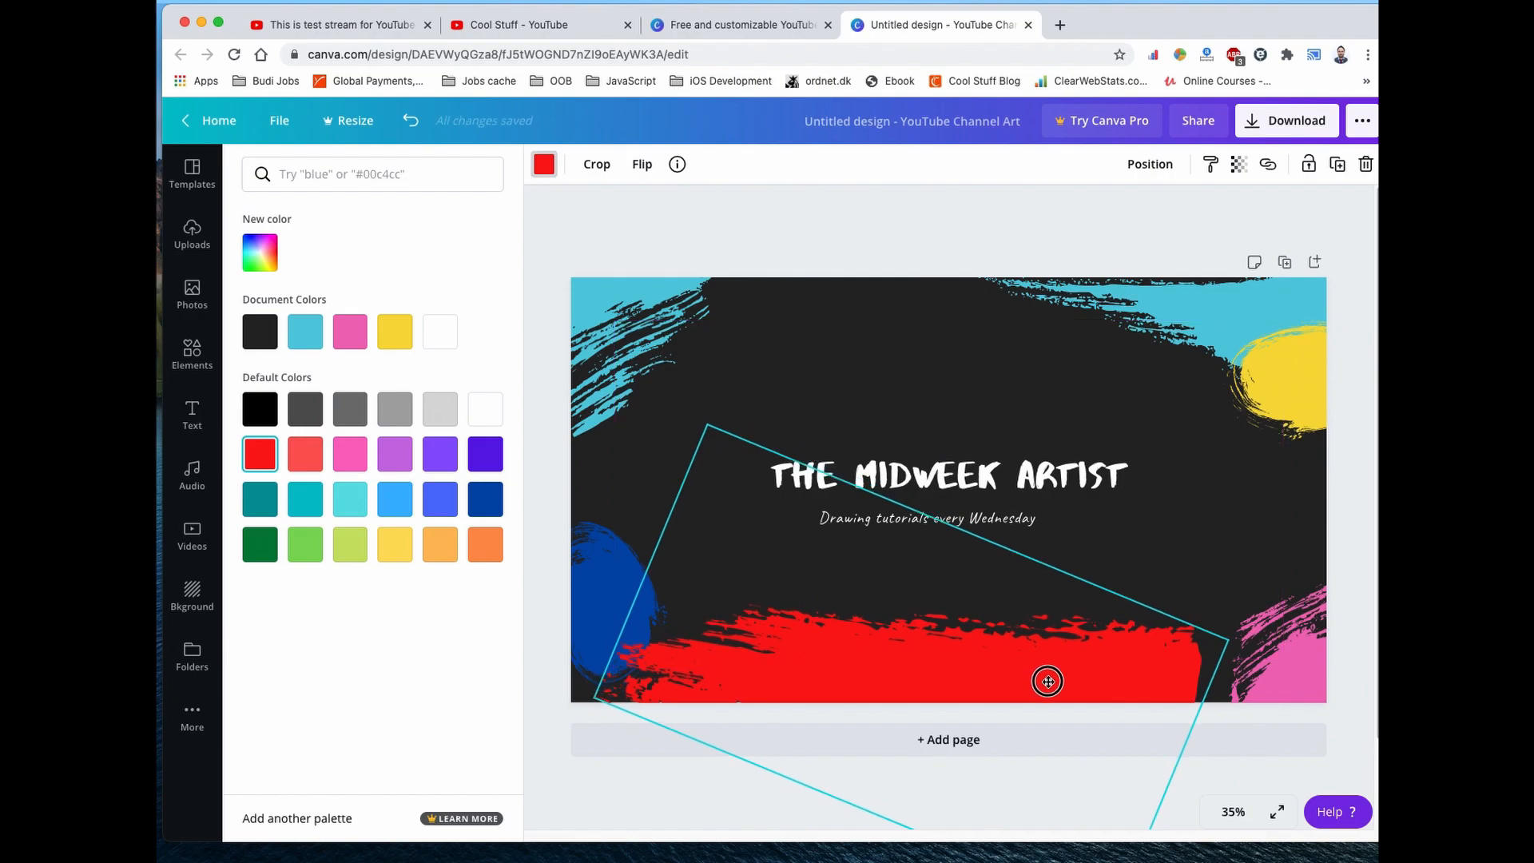
drag(709, 418, 609, 240)
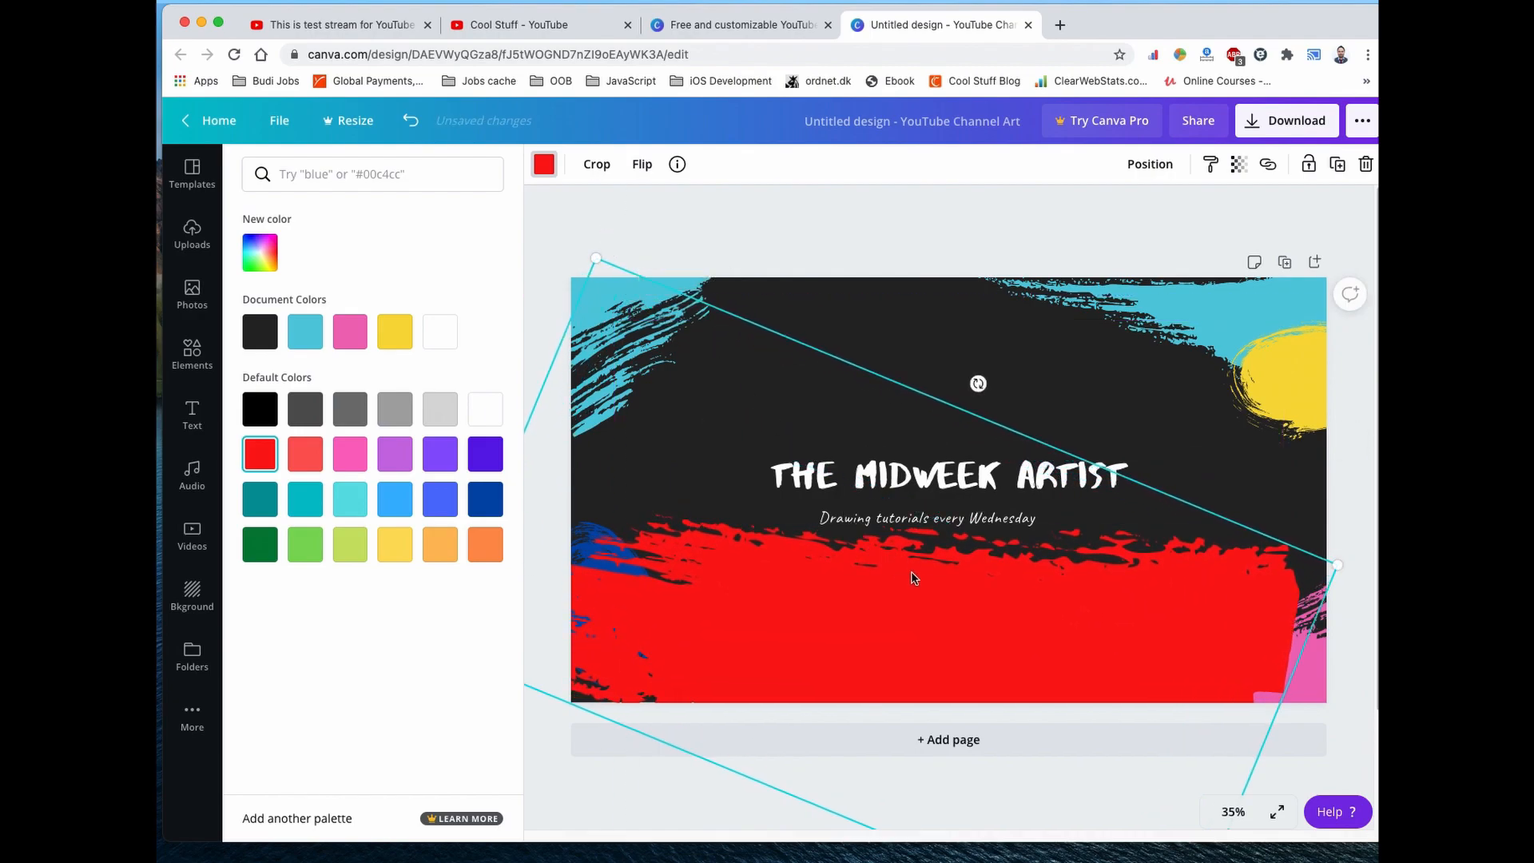
drag(915, 585, 920, 584)
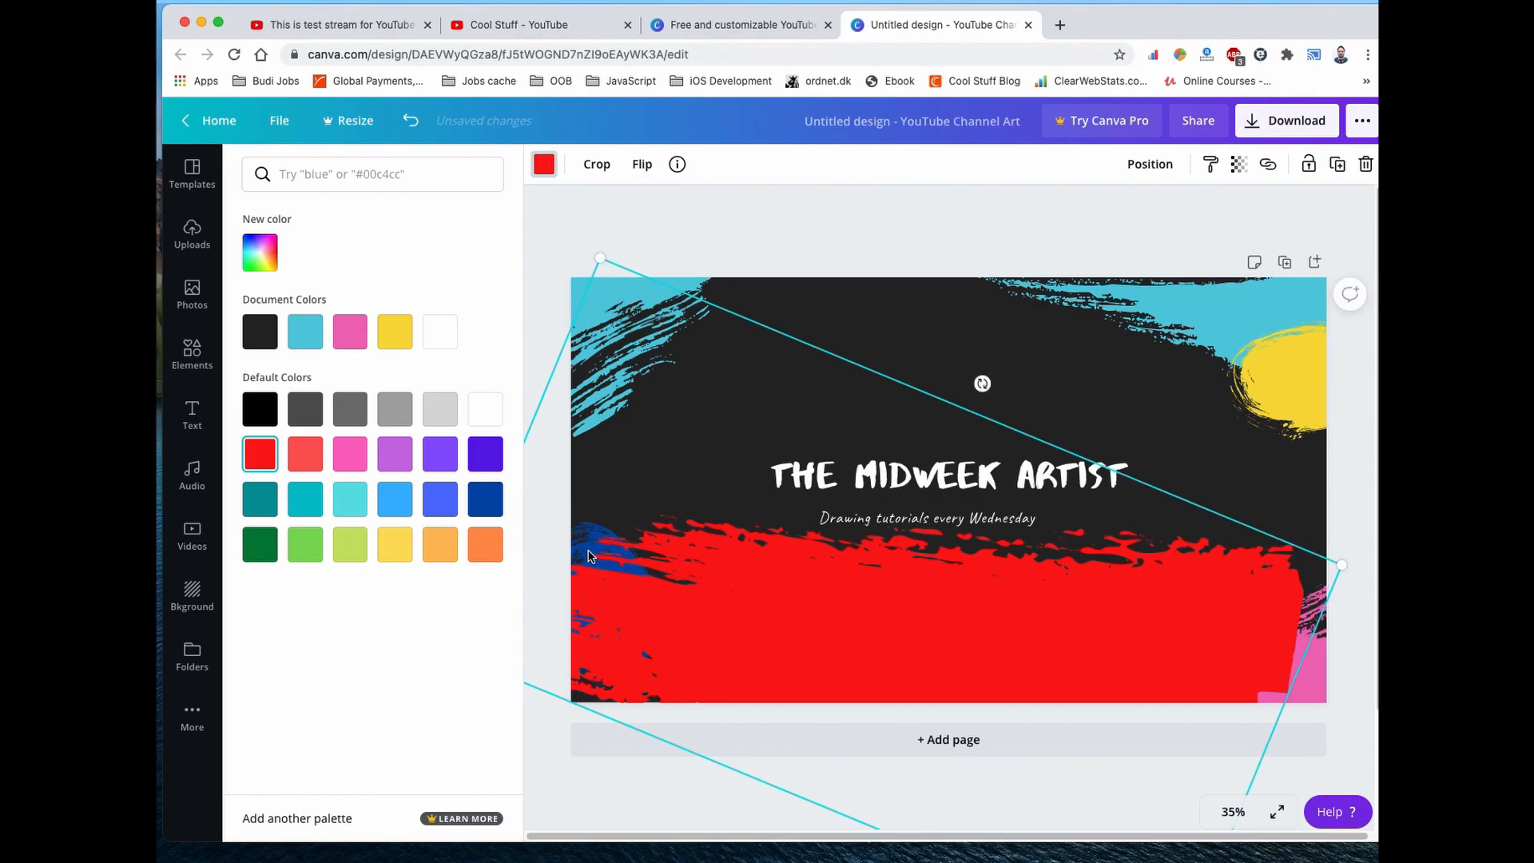
click(584, 774)
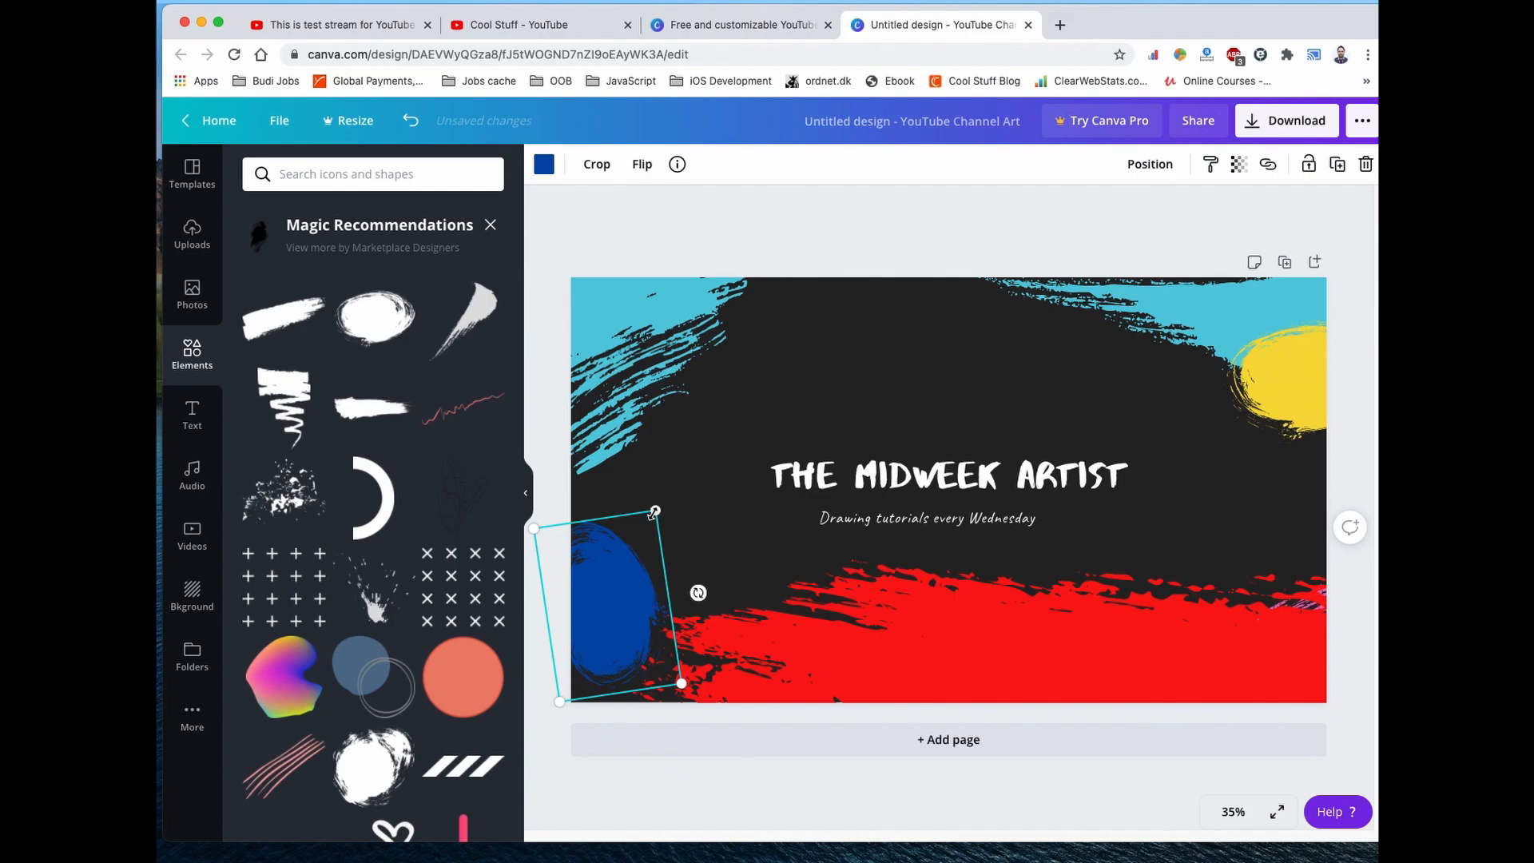
- Enlarge the dark blue oval at the banner's left edge and reposition the red stroke over the lower area
drag(654, 512, 787, 249)
click(654, 547)
drag(654, 546, 574, 646)
drag(946, 642, 798, 598)
- Enlarge the light blue brush stroke in the banner's upper-left corner and the yellow oval at the right edge
click(604, 330)
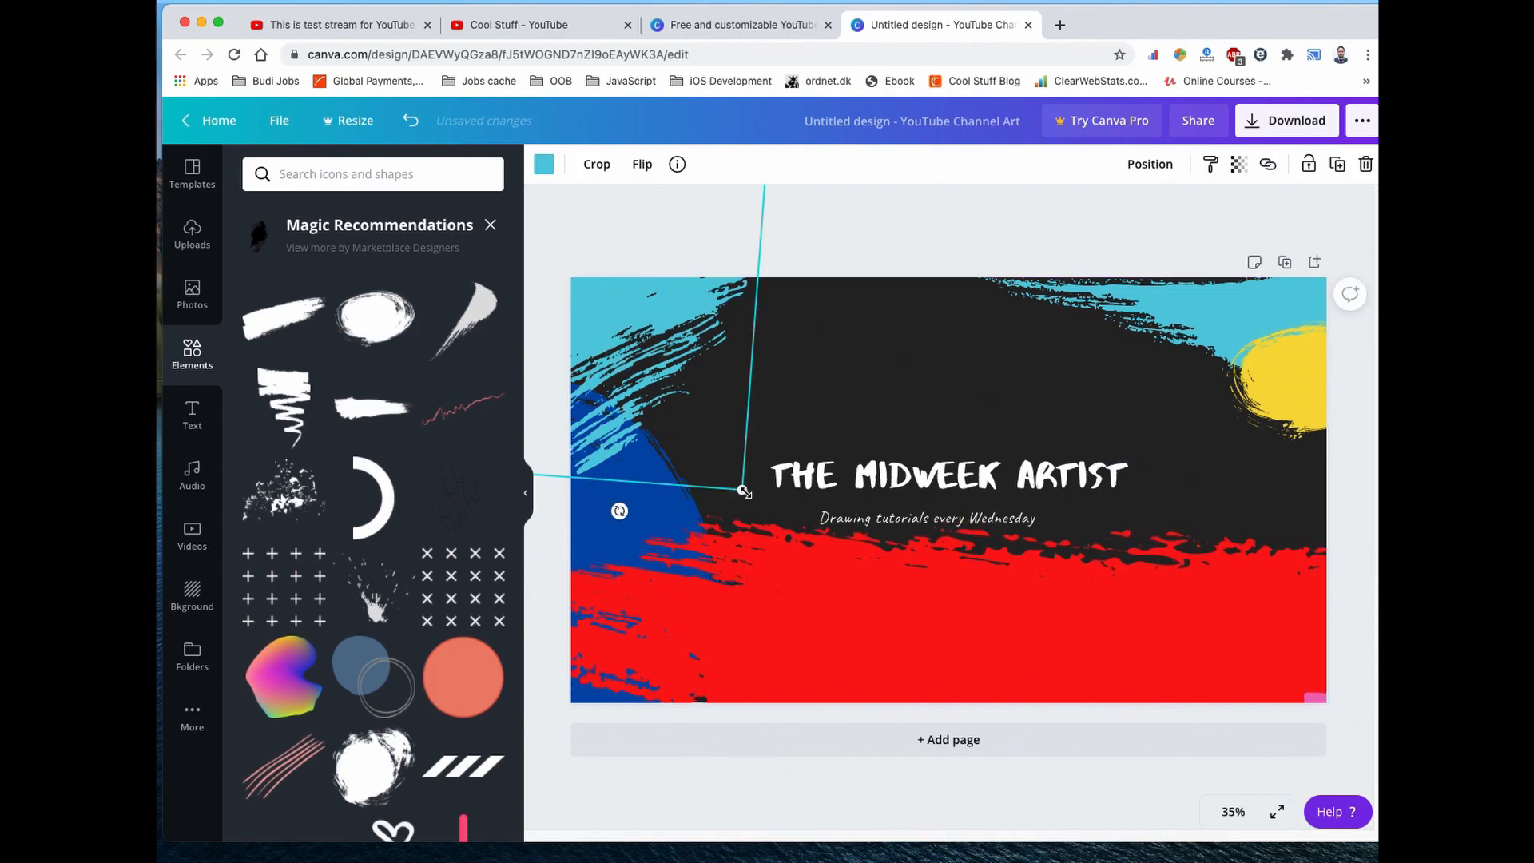
drag(744, 490, 874, 612)
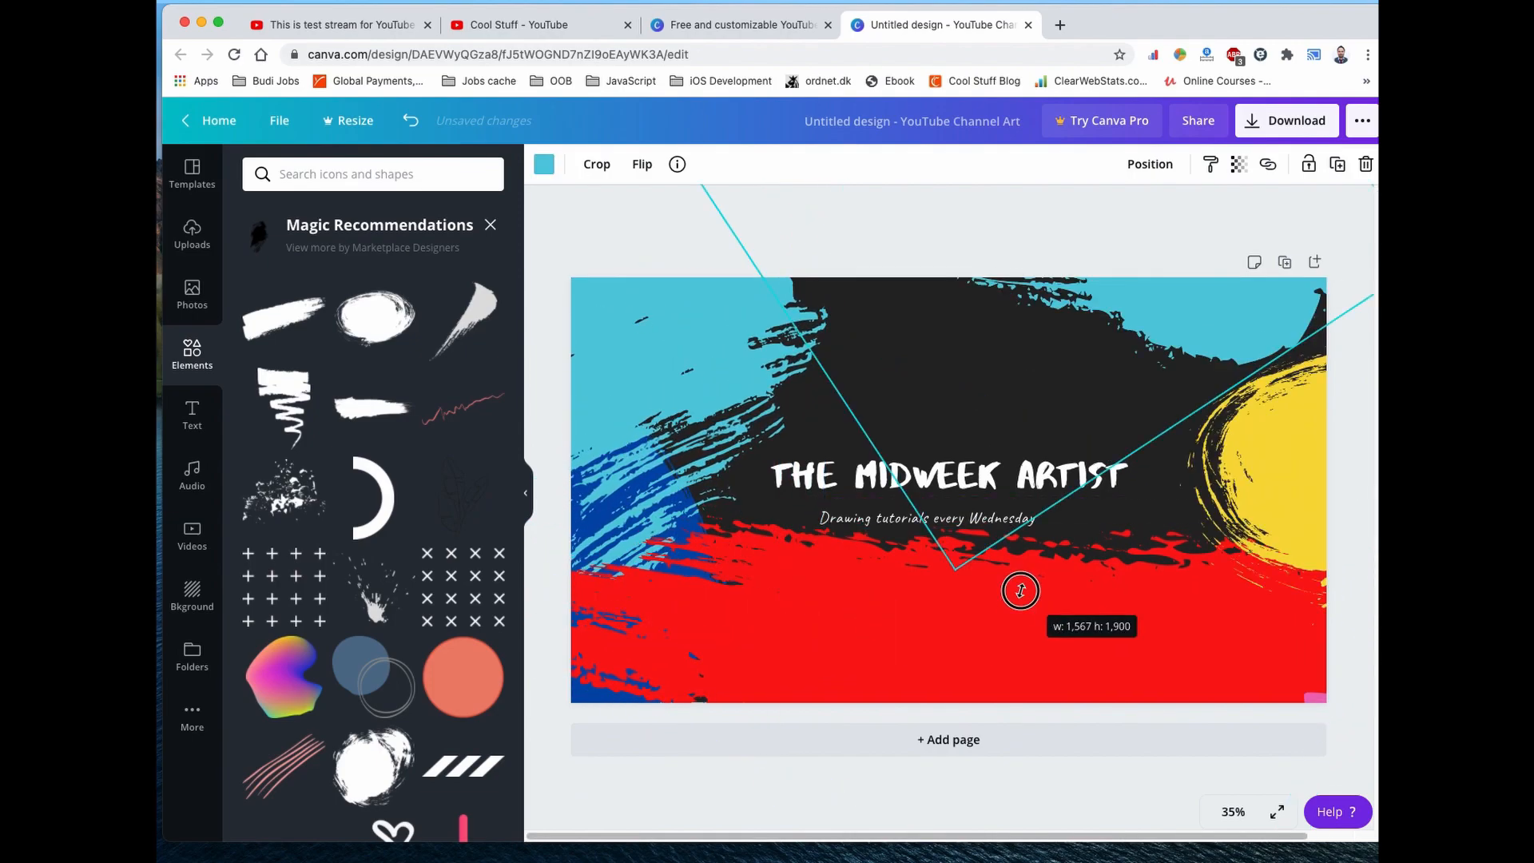
- Enlarge the upper-right light blue brush stroke, rotate it to about 46° and position it across the banner's upper right area
drag(1017, 589, 1037, 641)
drag(1145, 297, 1086, 448)
drag(643, 653, 687, 674)
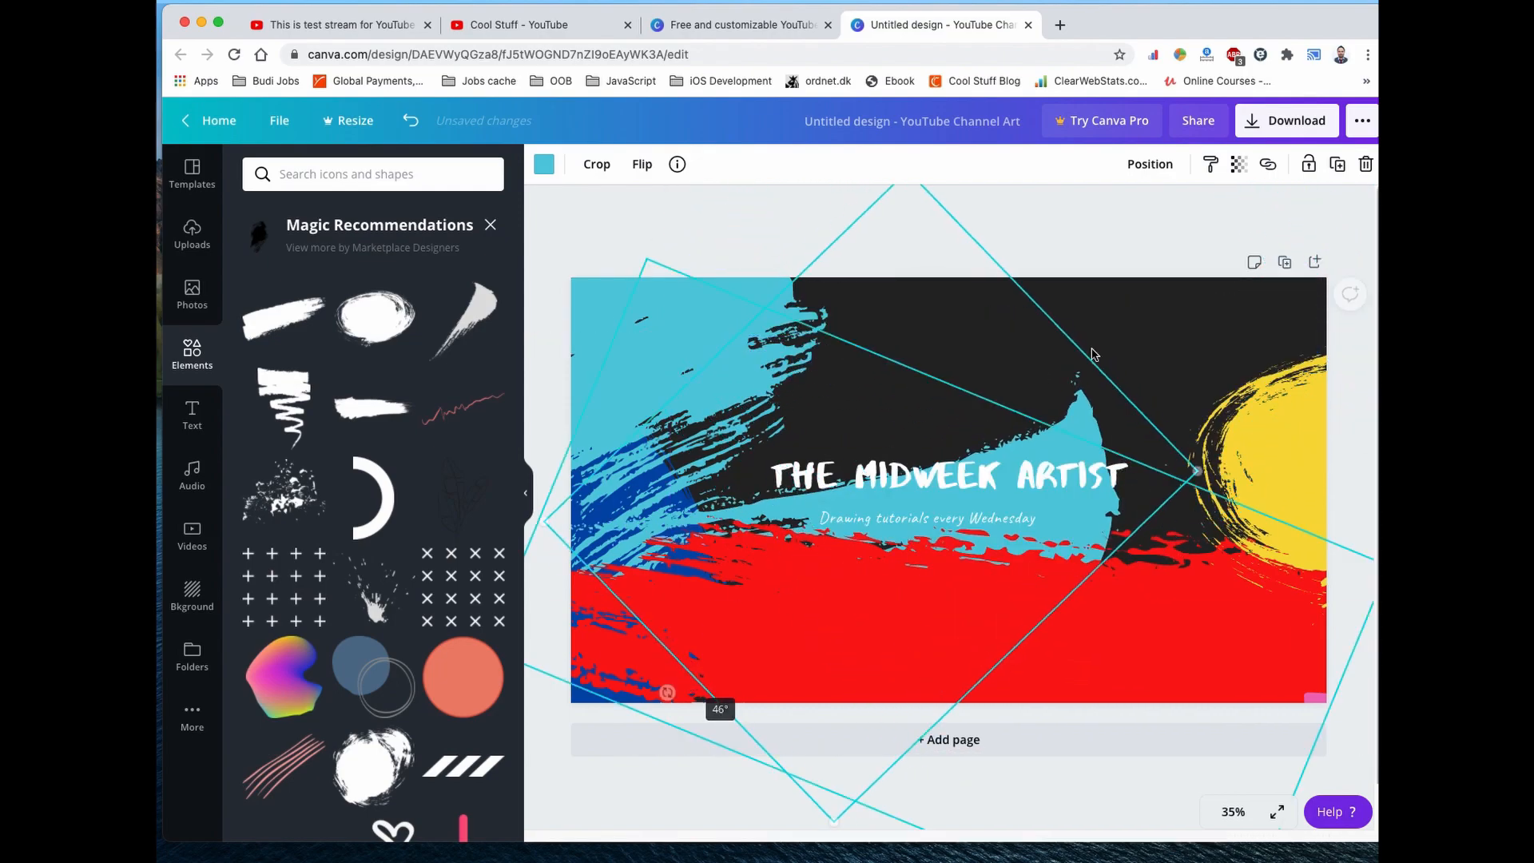
mouse_move(1073, 377)
mouse_down()
mouse_move(1212, 242)
mouse_move(1199, 158)
mouse_move(1185, 155)
mouse_up()
drag(963, 593, 847, 821)
drag(1144, 346, 1158, 280)
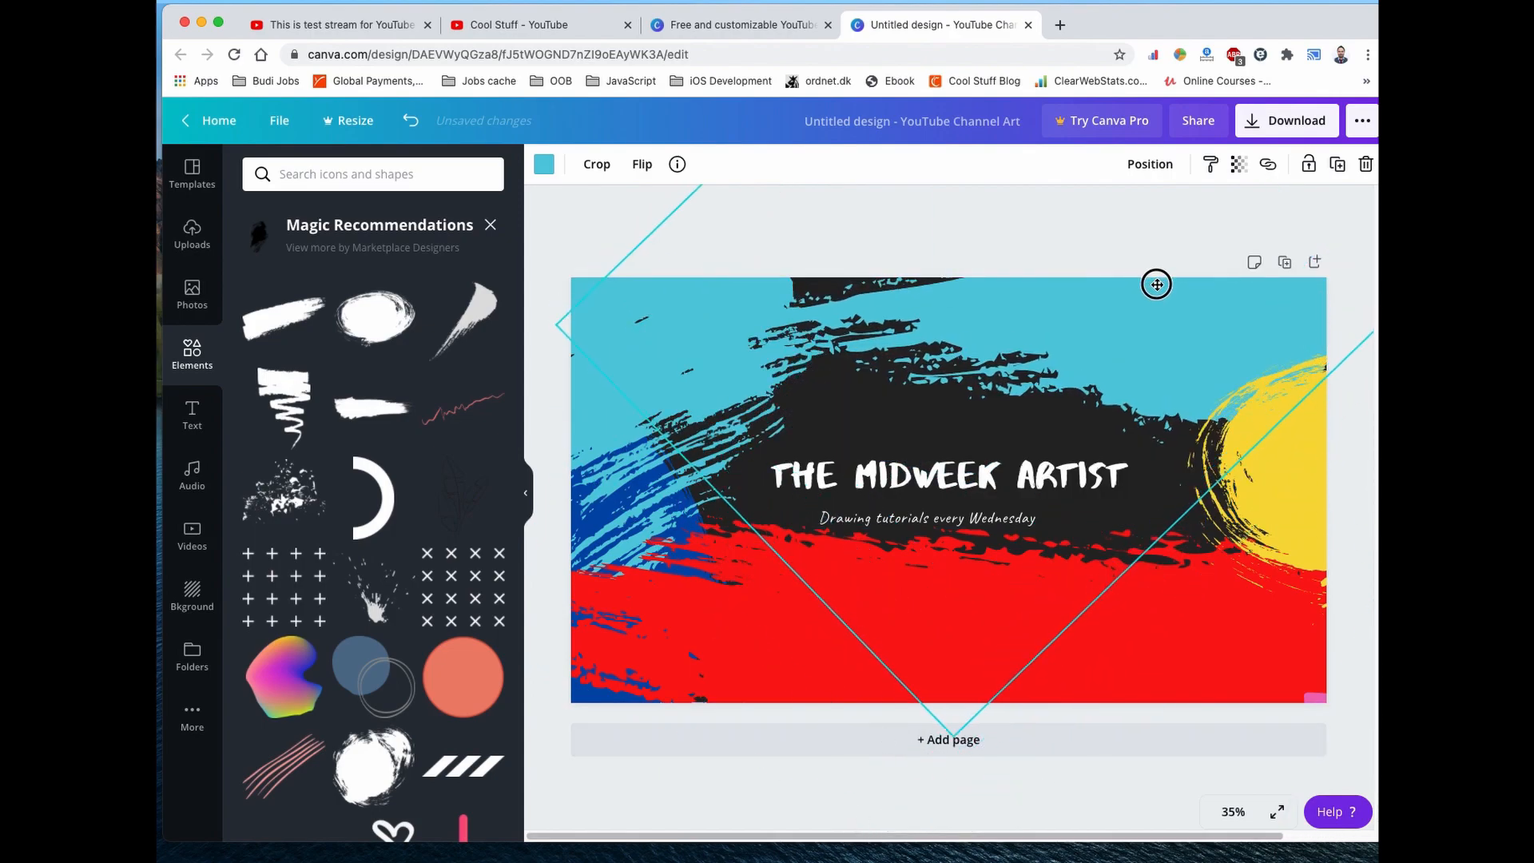
drag(956, 739, 847, 855)
mouse_move(1064, 389)
mouse_down()
mouse_move(1055, 308)
mouse_move(1053, 343)
mouse_up()
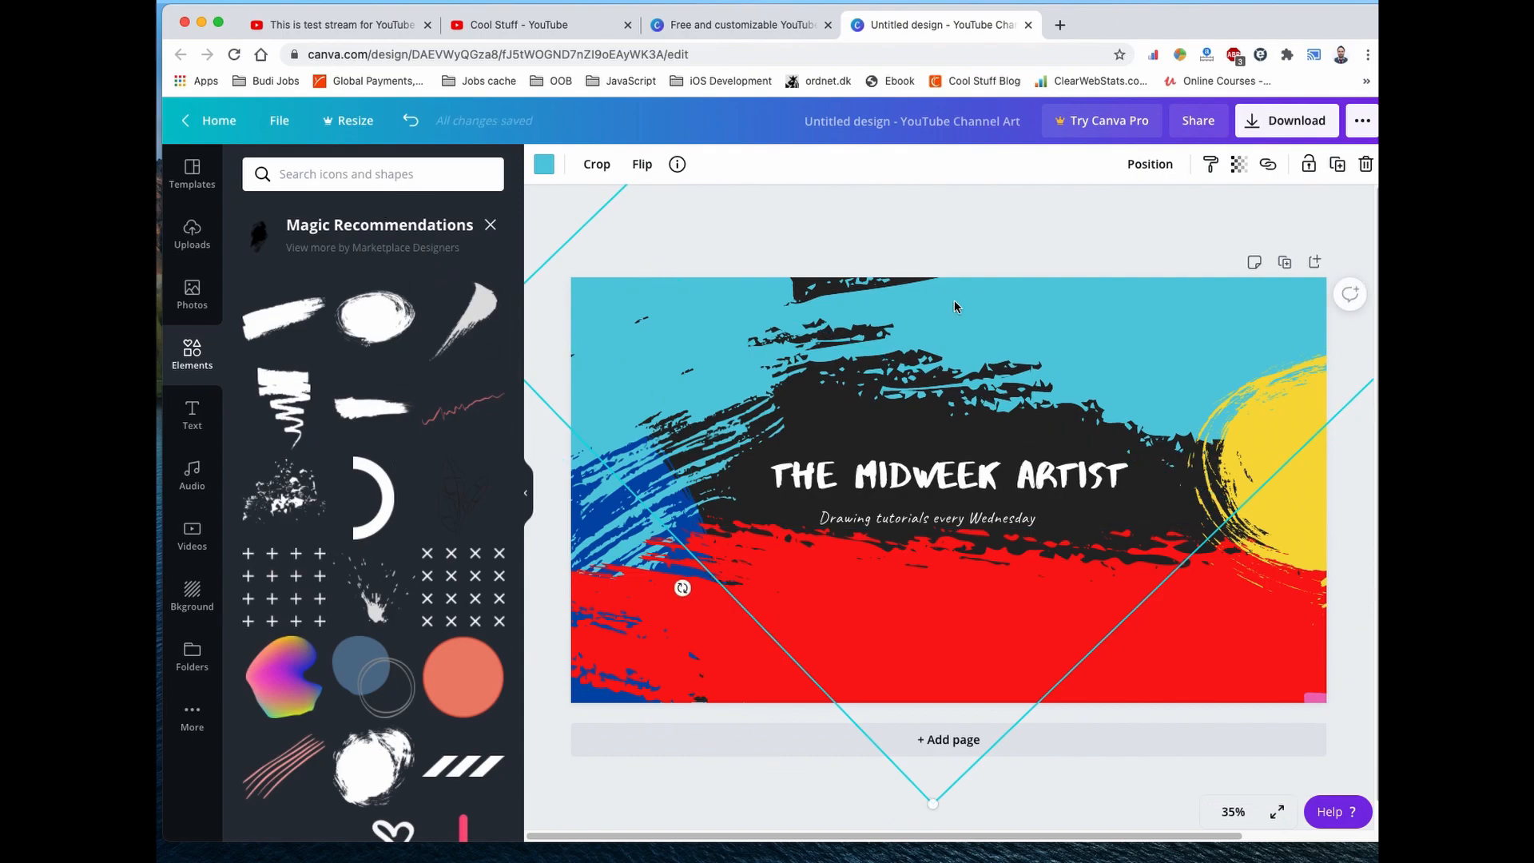
- Recolor the enlarged upper-right brush stroke with the yellow default color
click(552, 171)
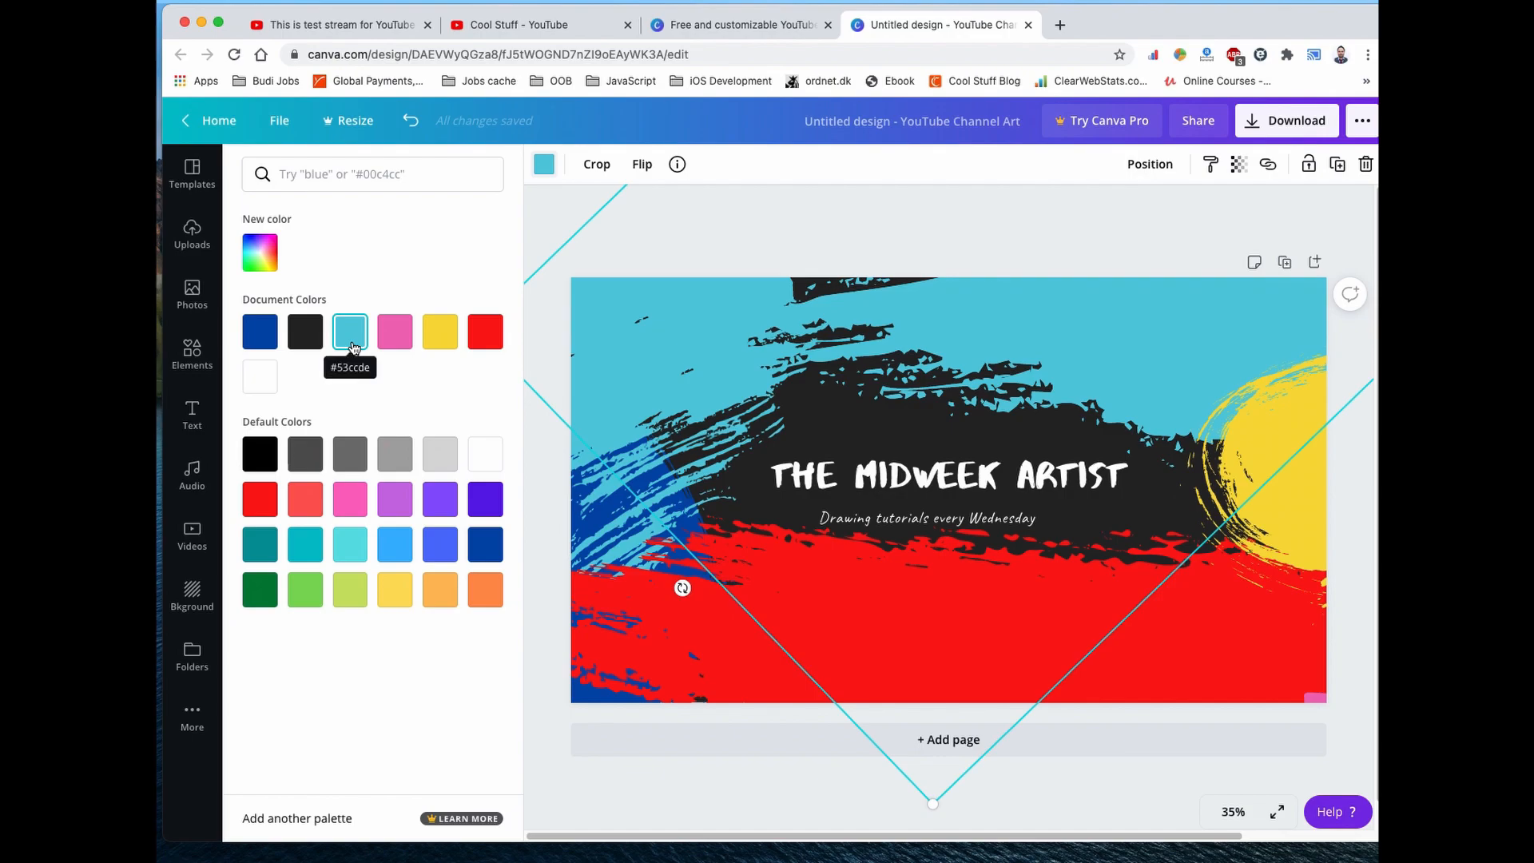
click(350, 589)
click(396, 591)
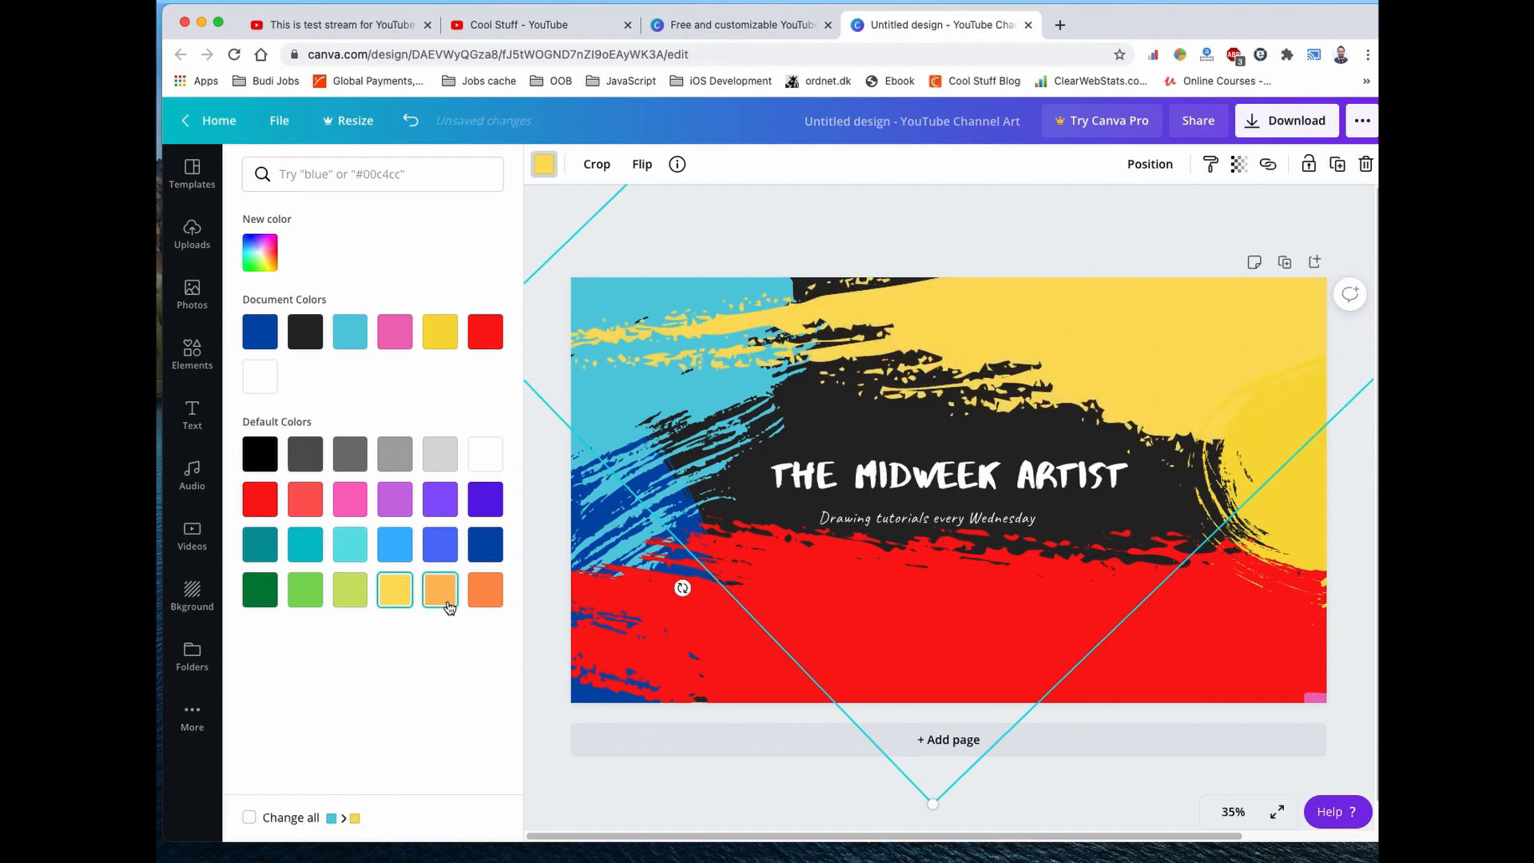
- Recolor the upper-right brush stroke with the custom dark orange #DF5B0A
click(472, 605)
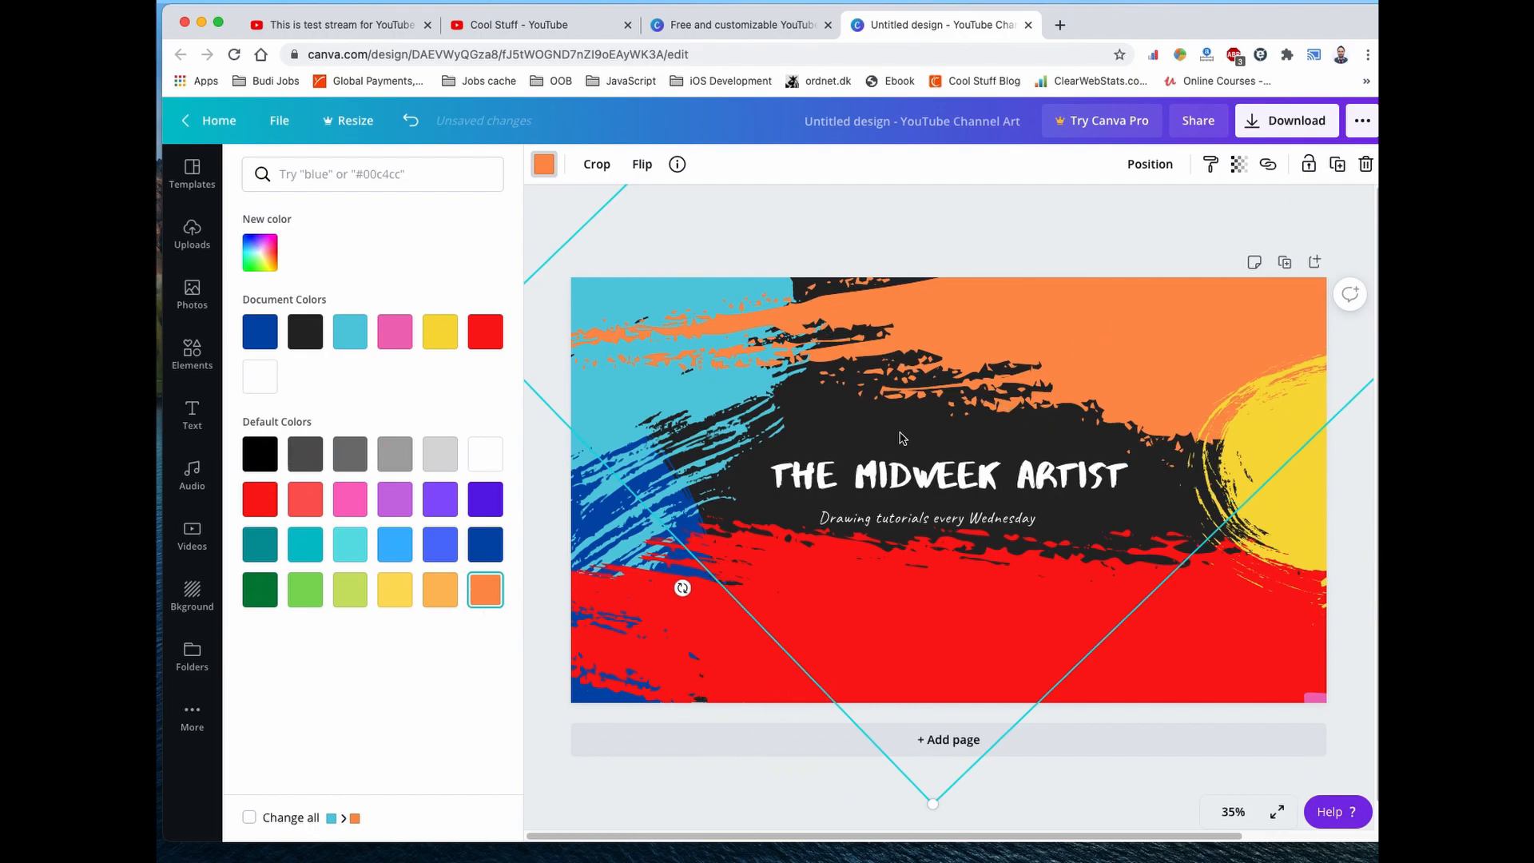
click(545, 175)
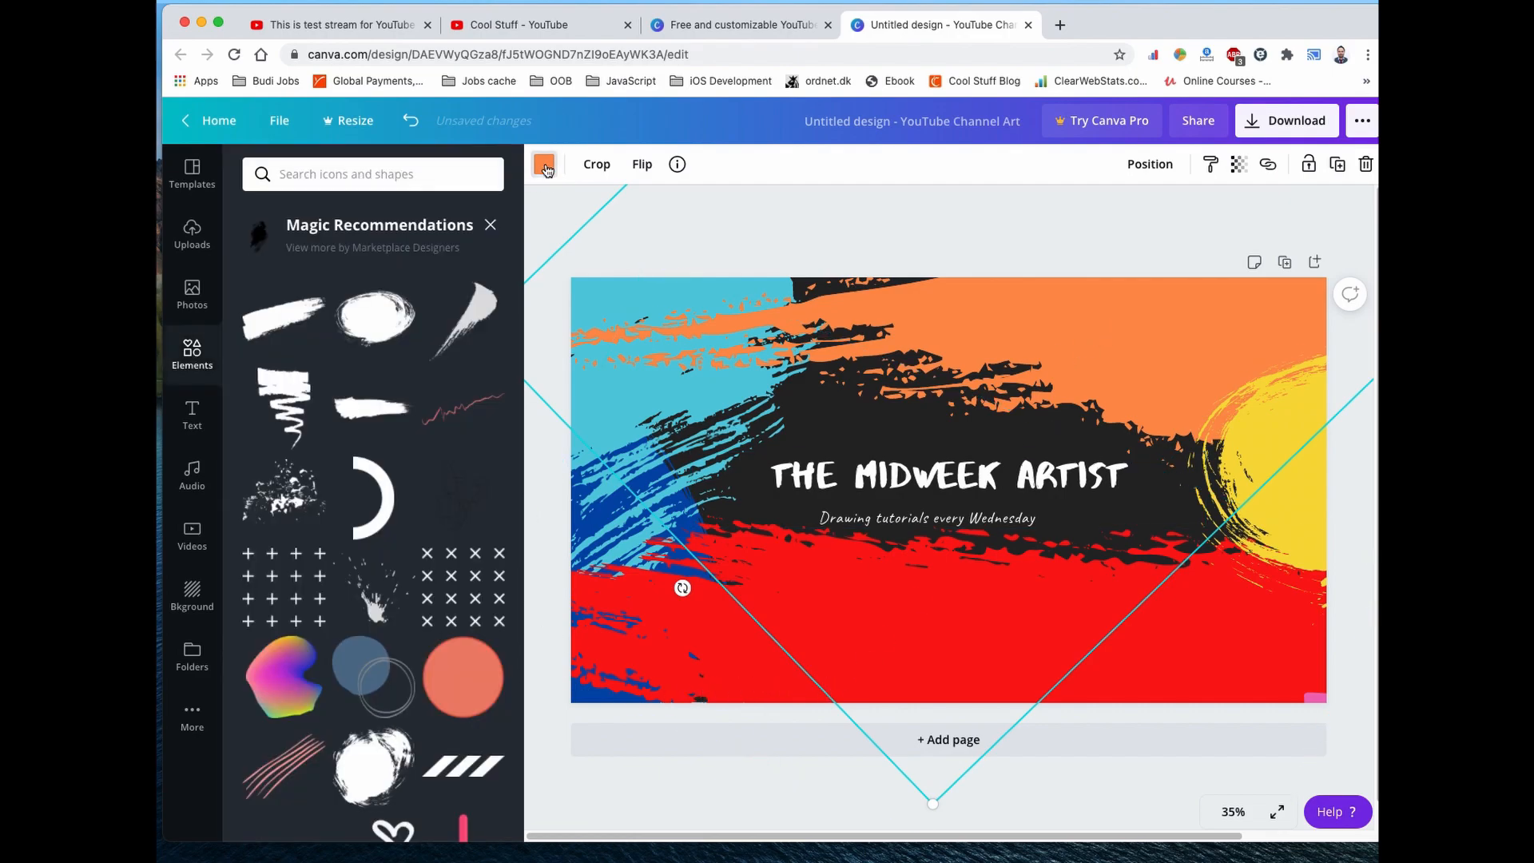
click(491, 225)
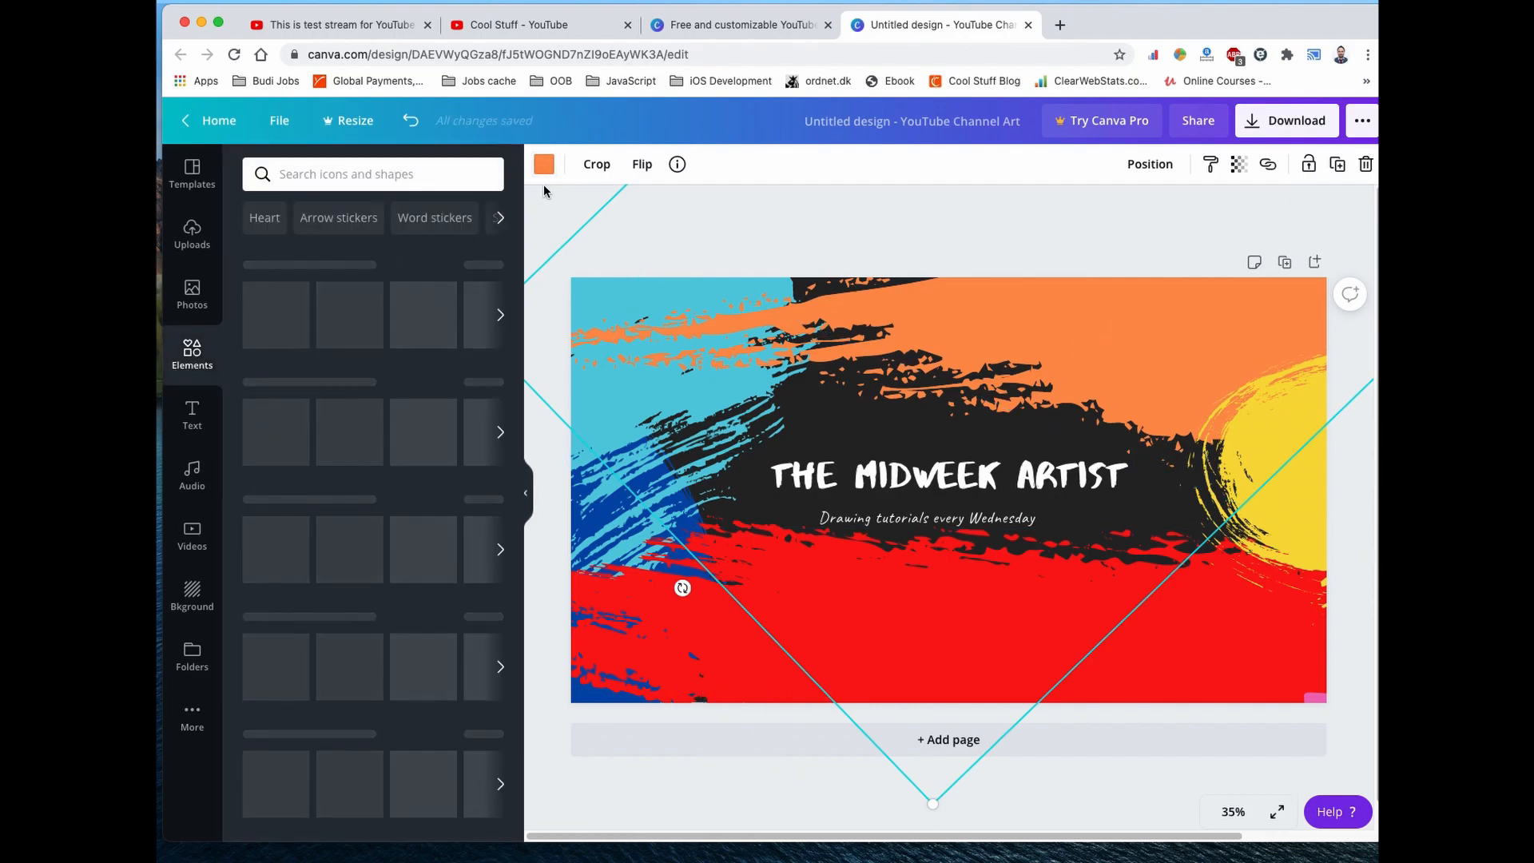
click(544, 165)
click(260, 254)
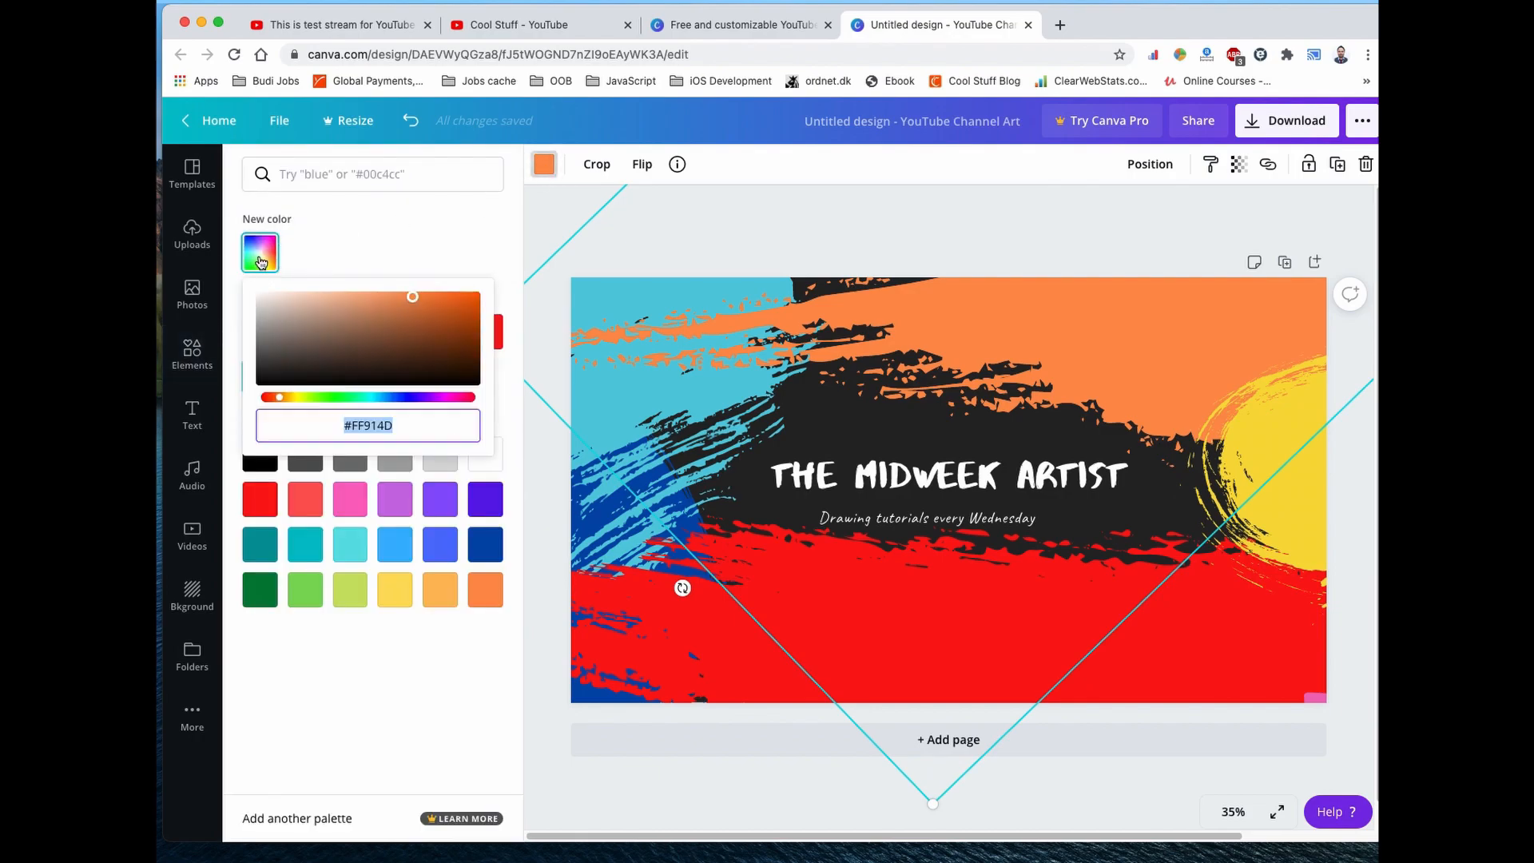
drag(423, 300, 470, 303)
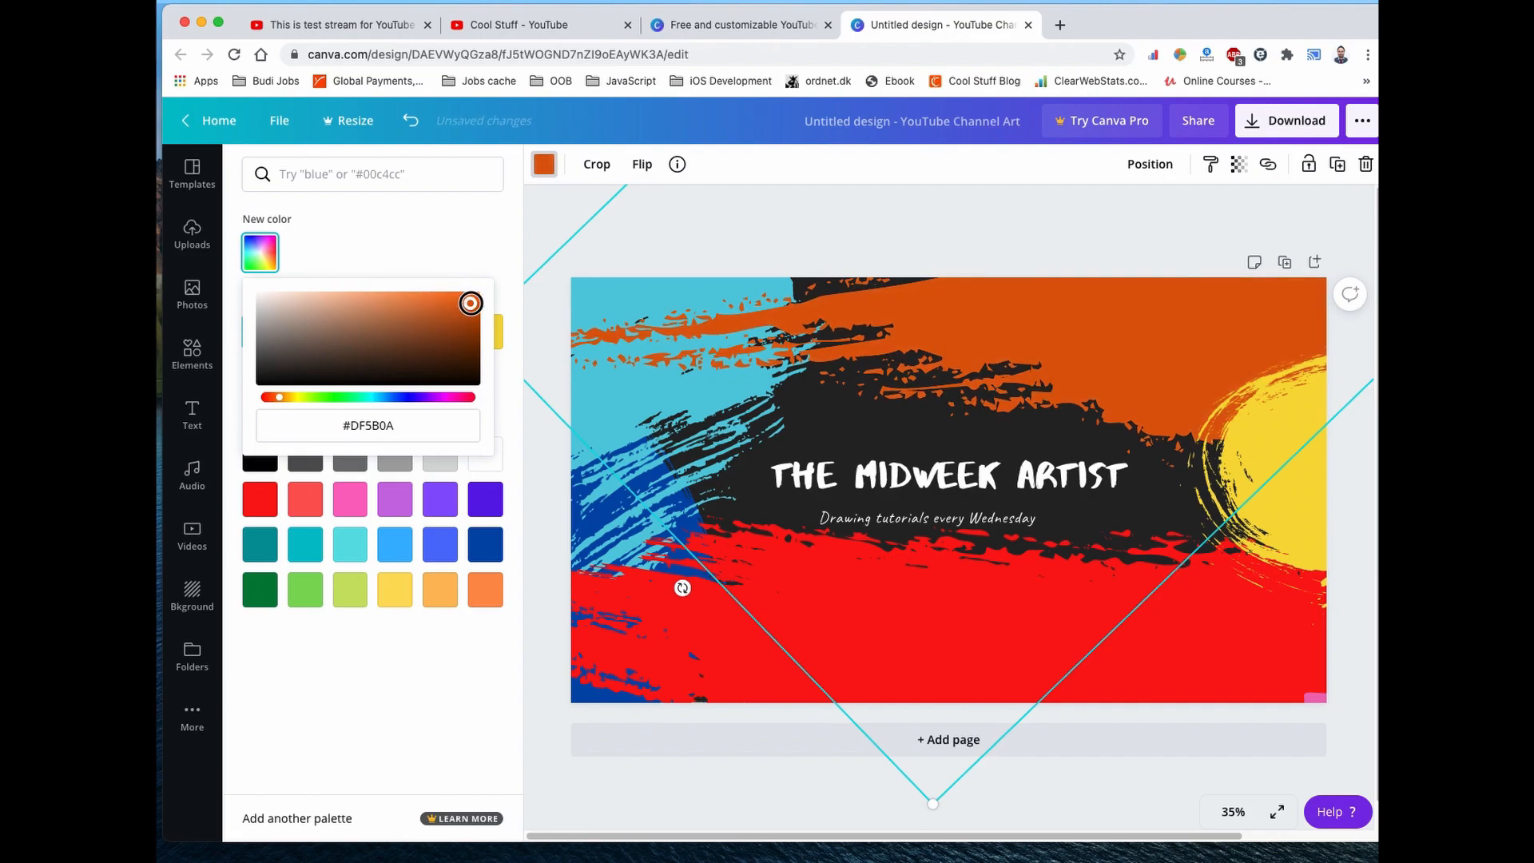
click(564, 781)
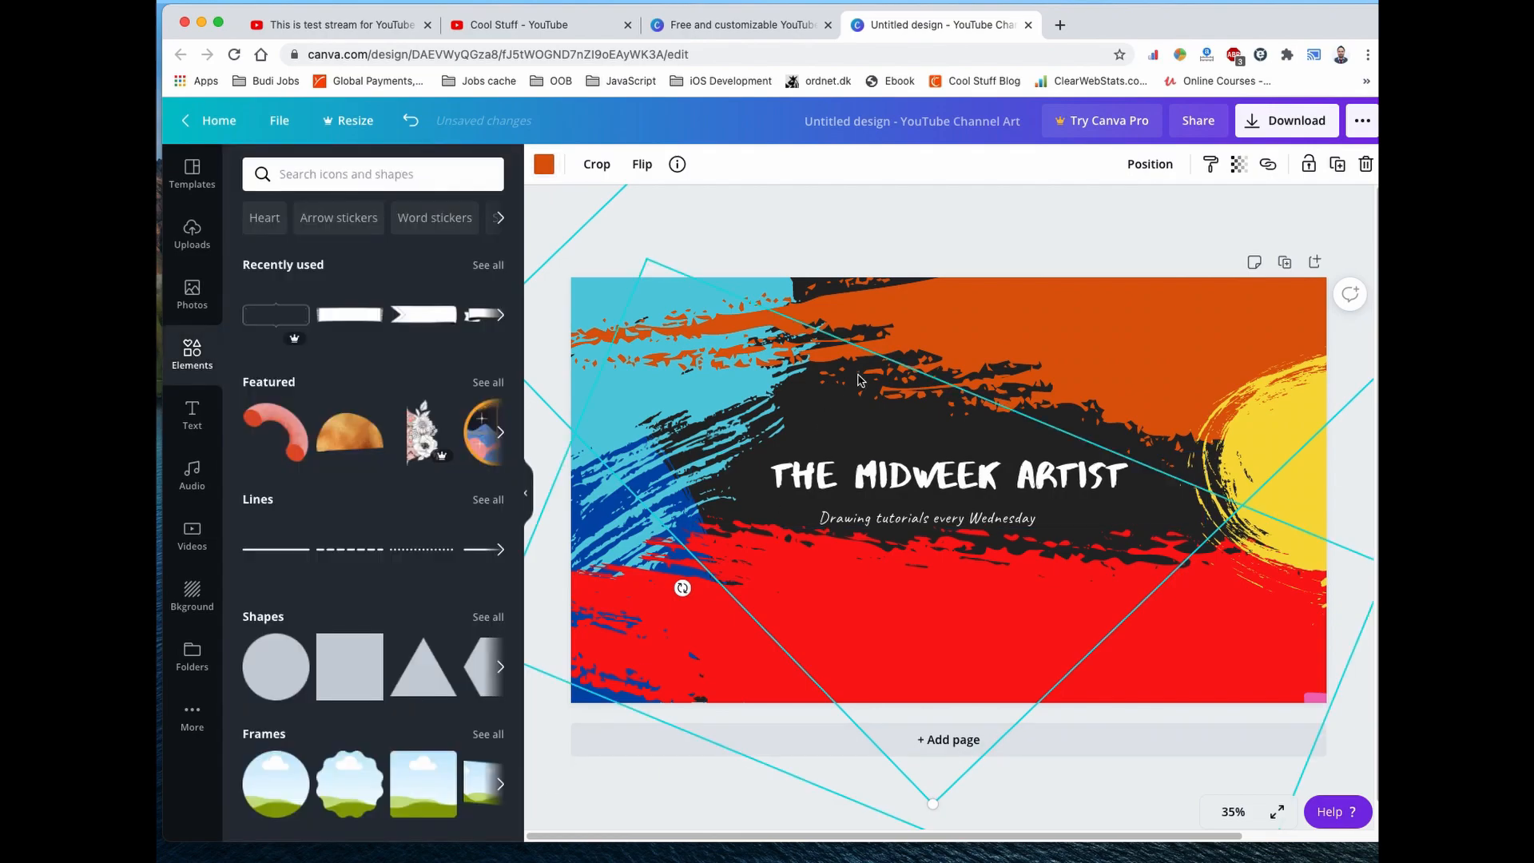
- Rotate and enlarge the orange brush stroke and position it along the banner's upper right edge
drag(949, 291, 1096, 326)
drag(969, 480, 1029, 376)
scroll(1085, 617, down, 2)
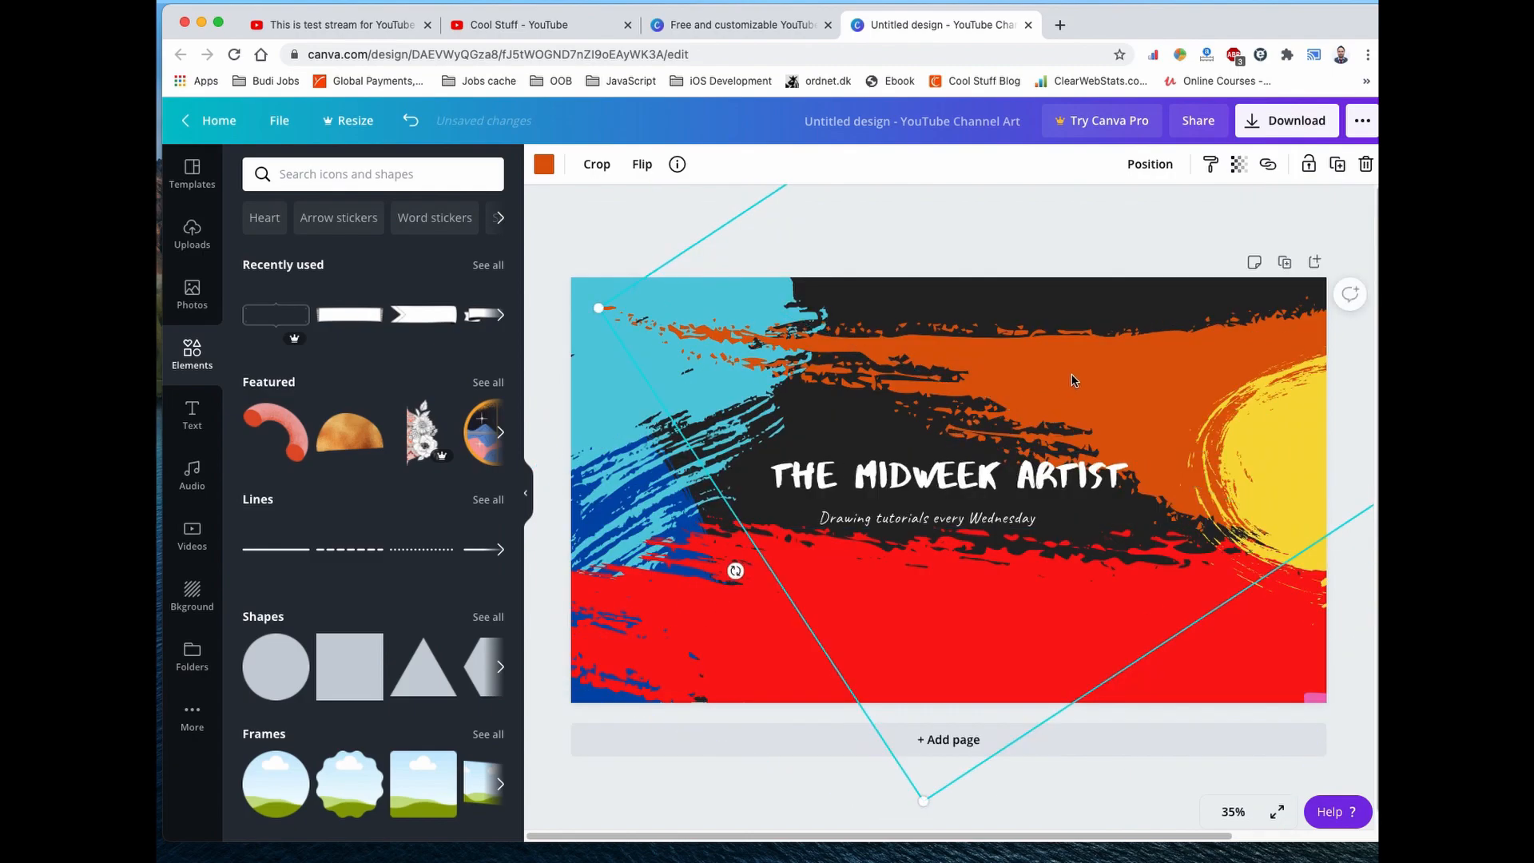
drag(1075, 381, 1142, 321)
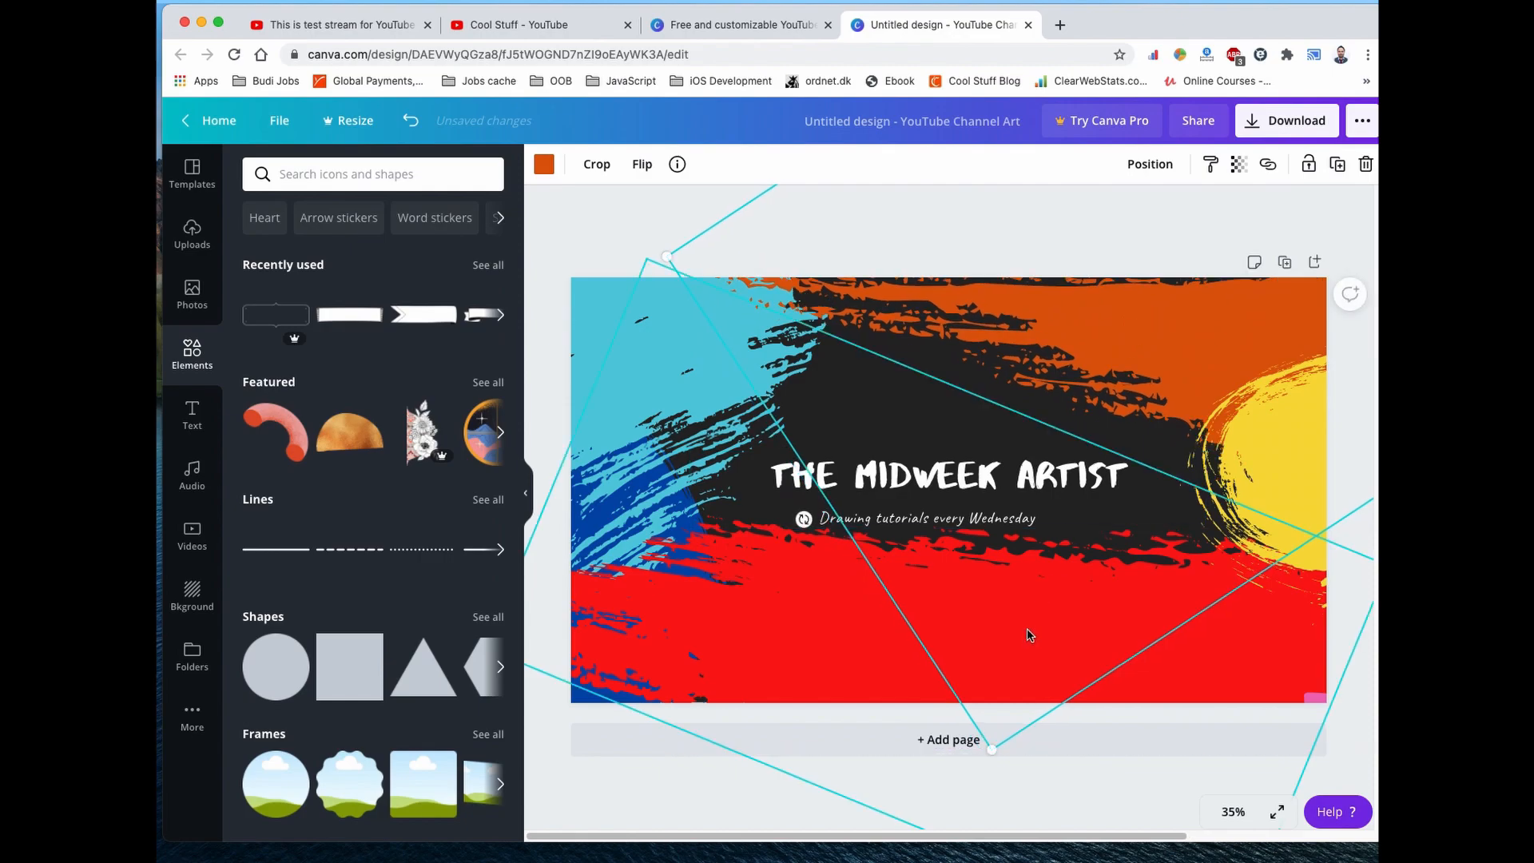
drag(990, 745, 908, 858)
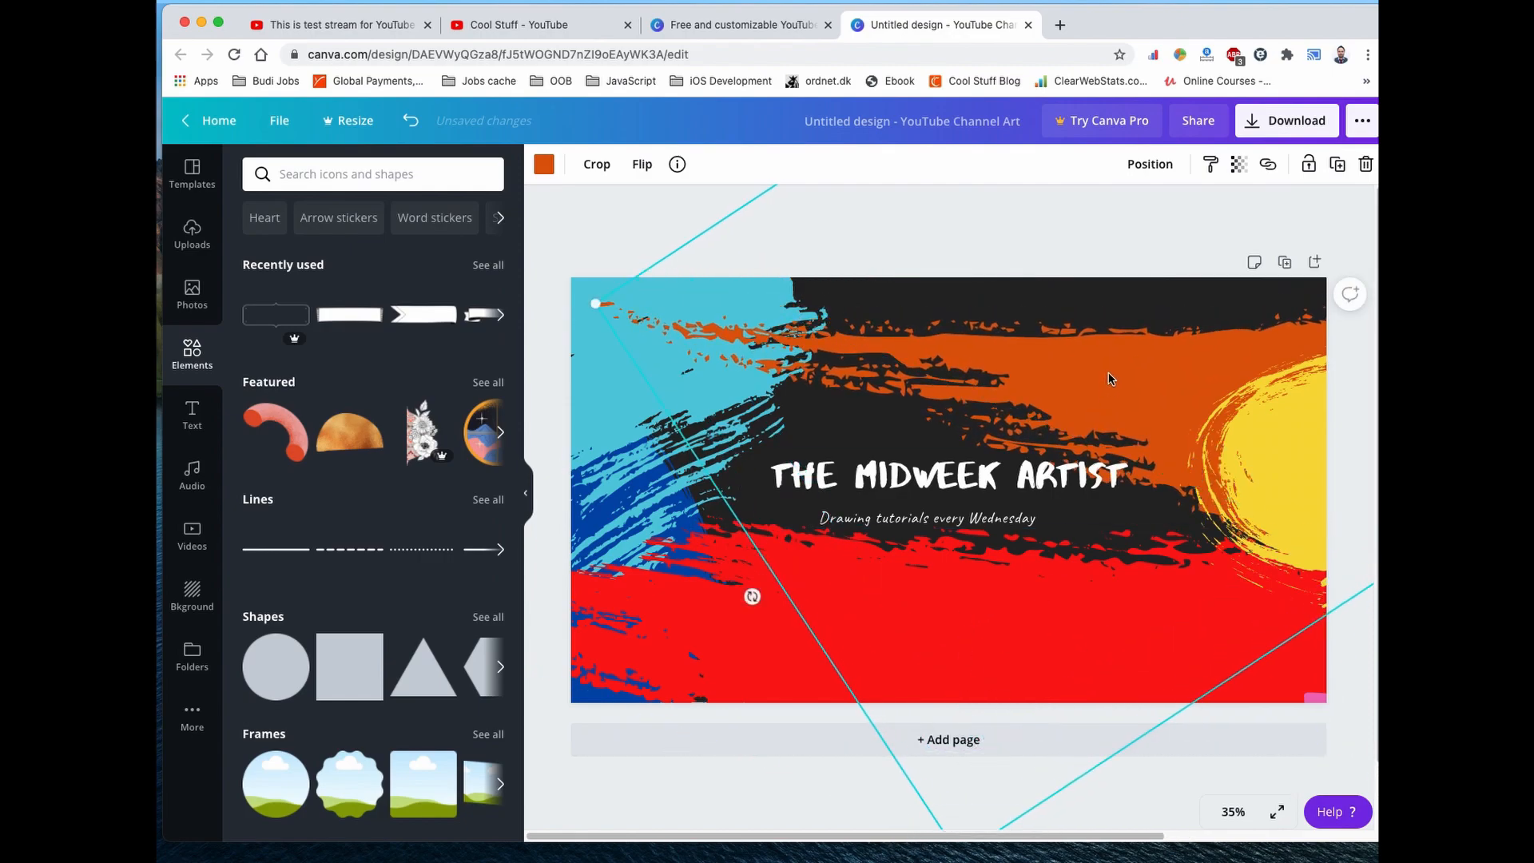
drag(1125, 326, 1129, 317)
- Delete the "The Midweek Artist" title together with its tagline
drag(1031, 491, 1034, 481)
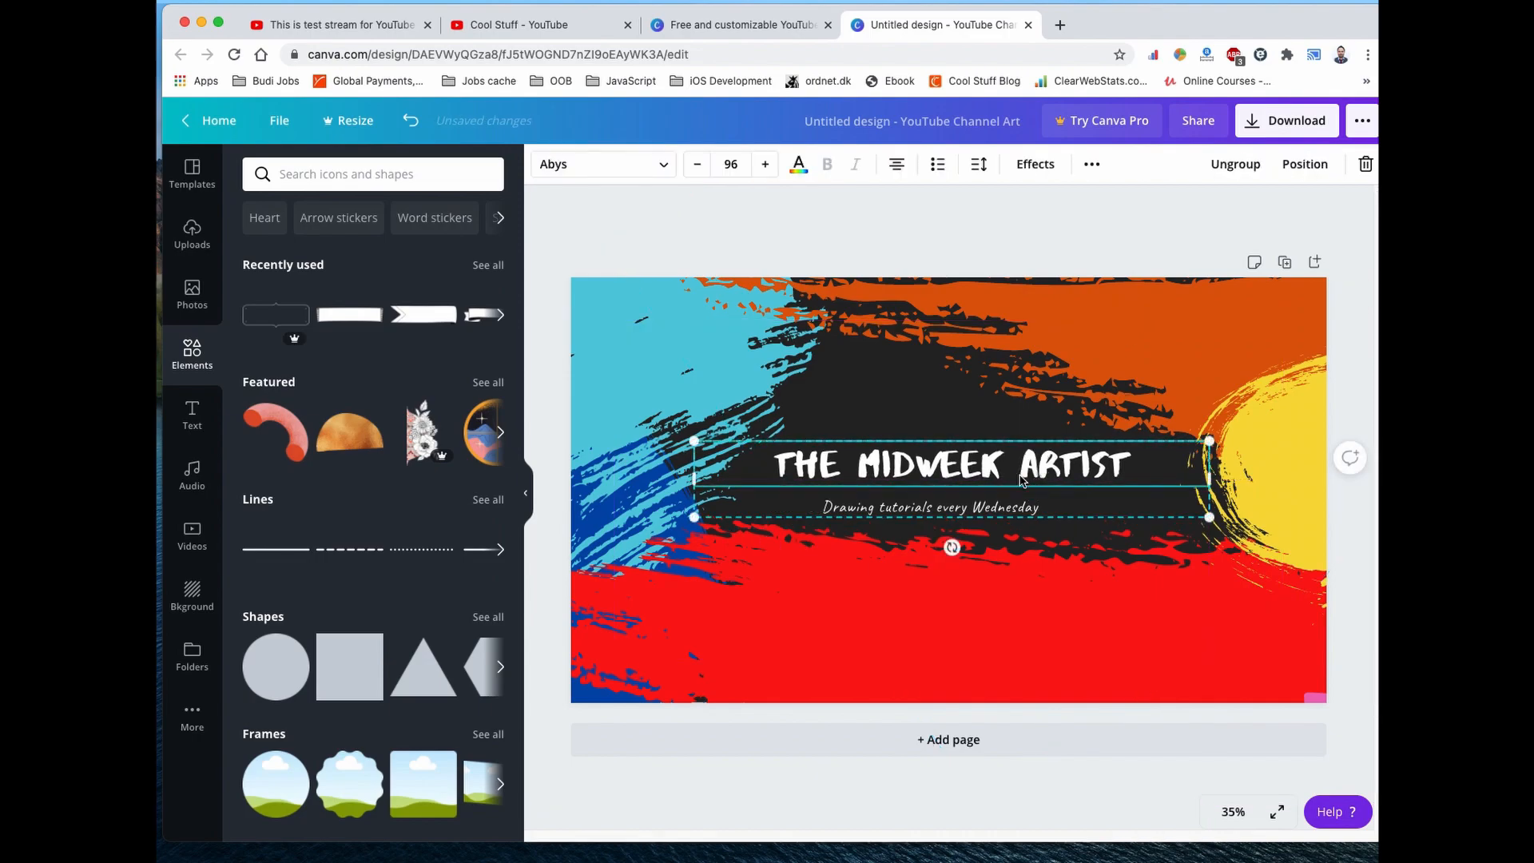
double_click(1015, 472)
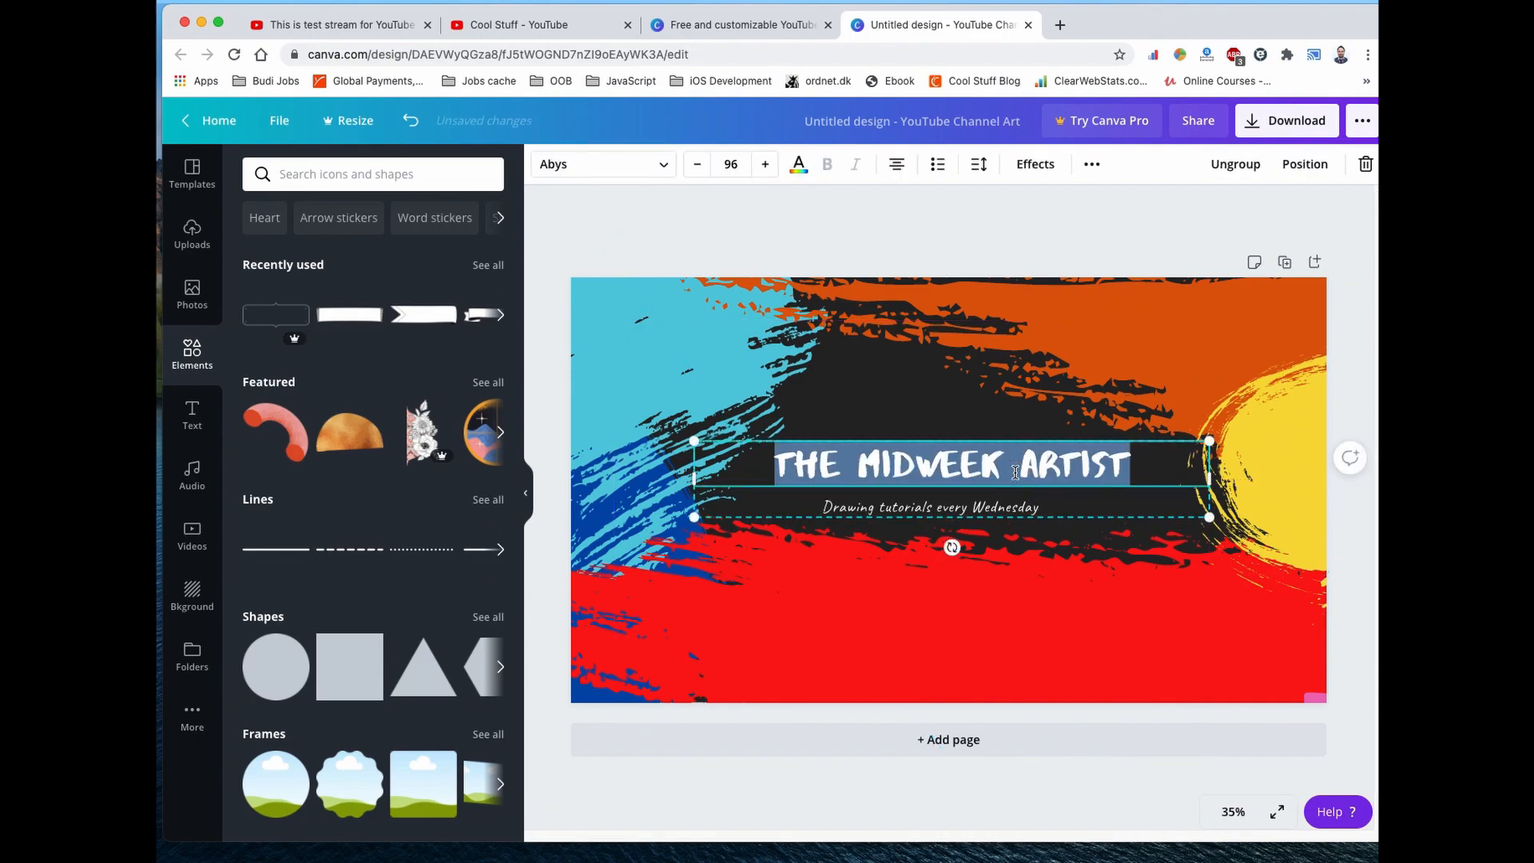
click(192, 409)
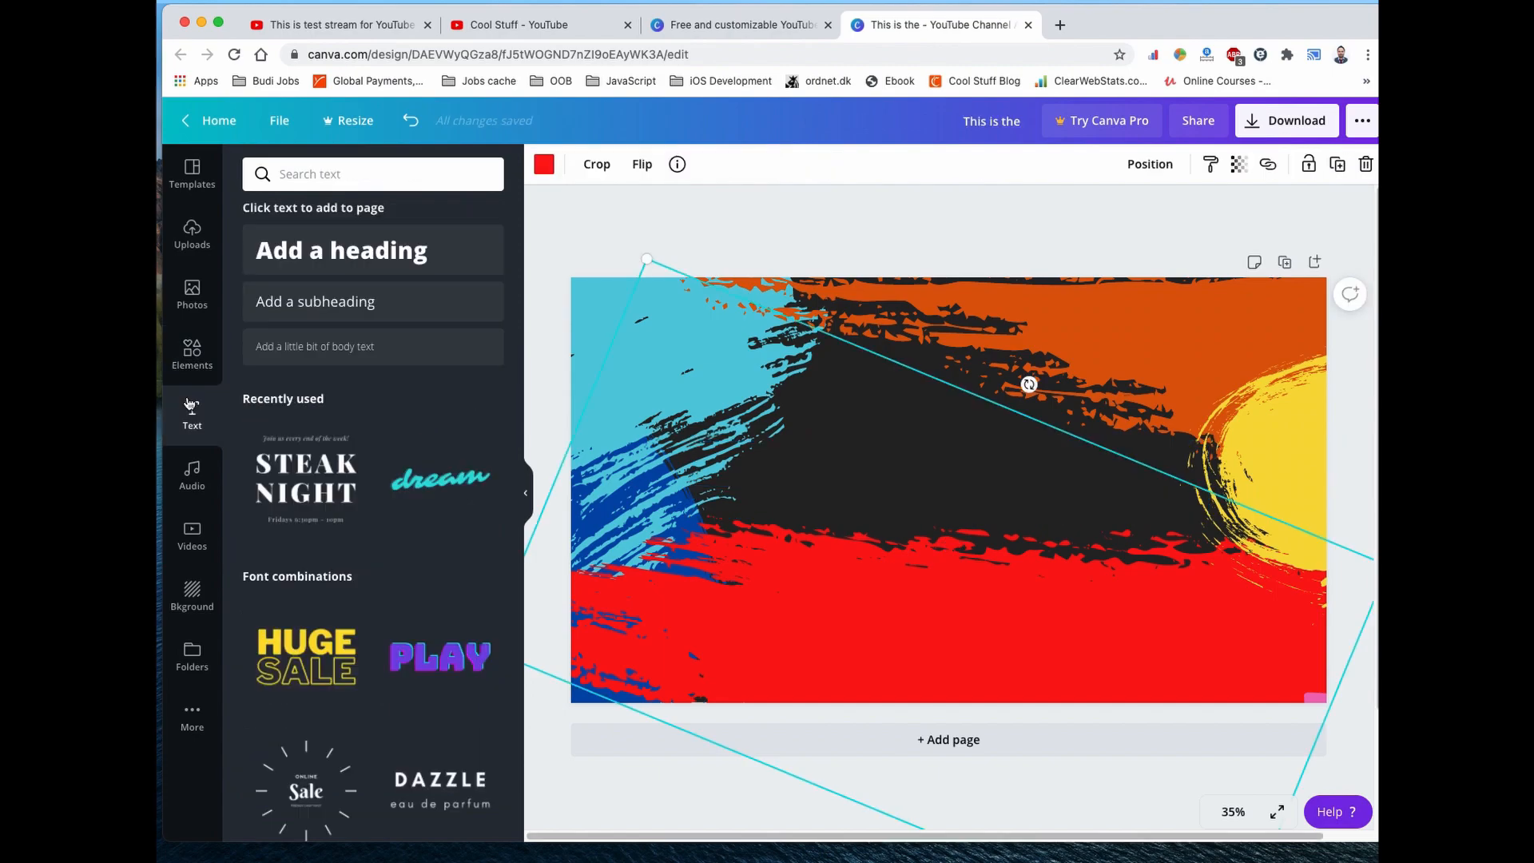
- Insert the "STEAK NIGHT" font combination and place it in the middle of the banner
click(192, 356)
click(192, 414)
scroll(341, 521, down, 1)
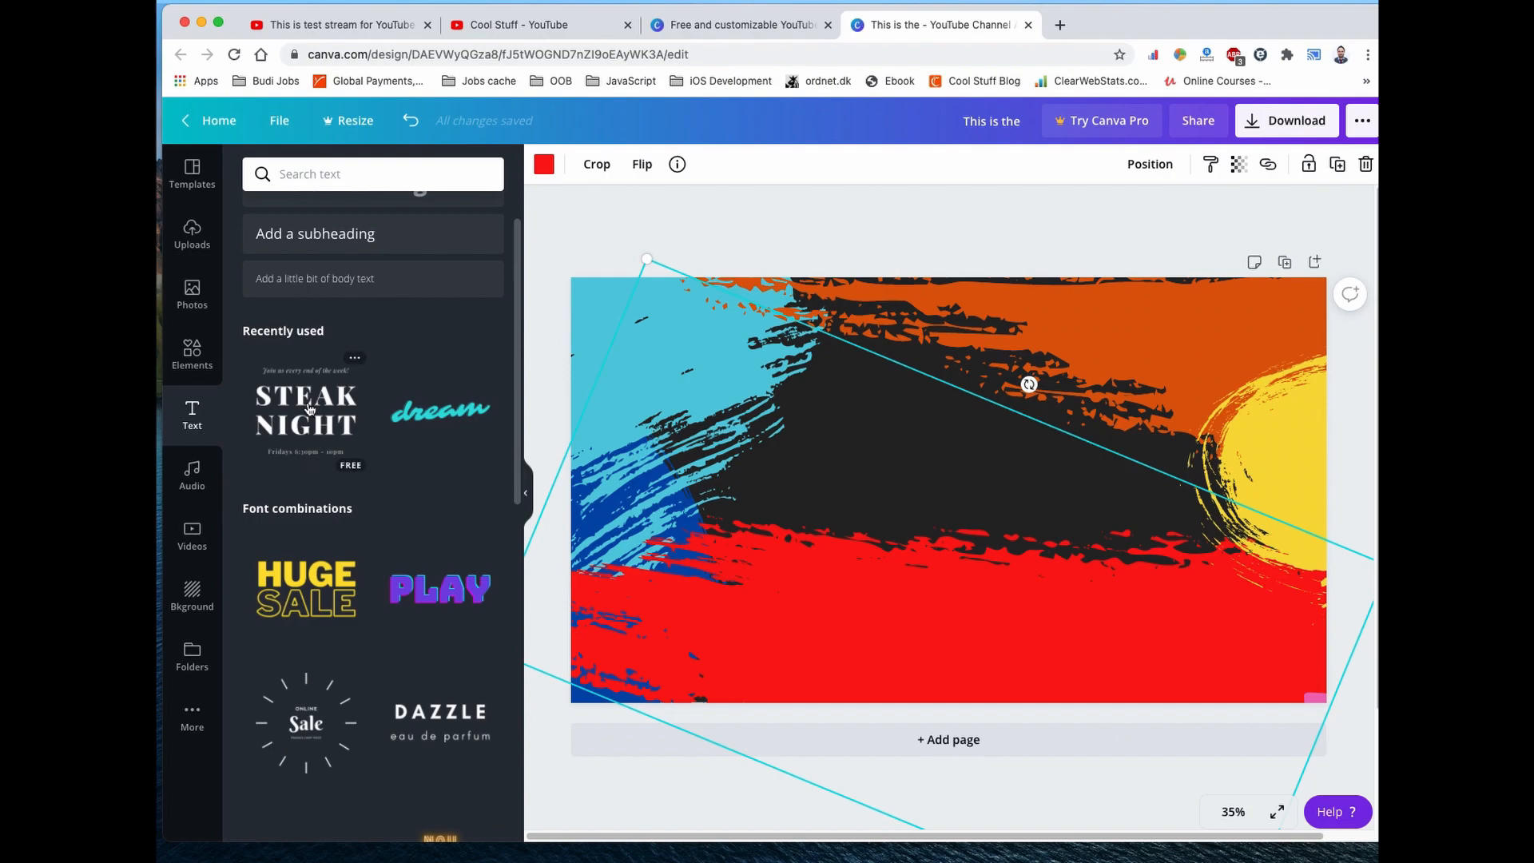
scroll(324, 489, down, 6)
scroll(324, 491, up, 5)
scroll(323, 494, up, 1)
drag(323, 494, 804, 401)
drag(1141, 496, 1082, 475)
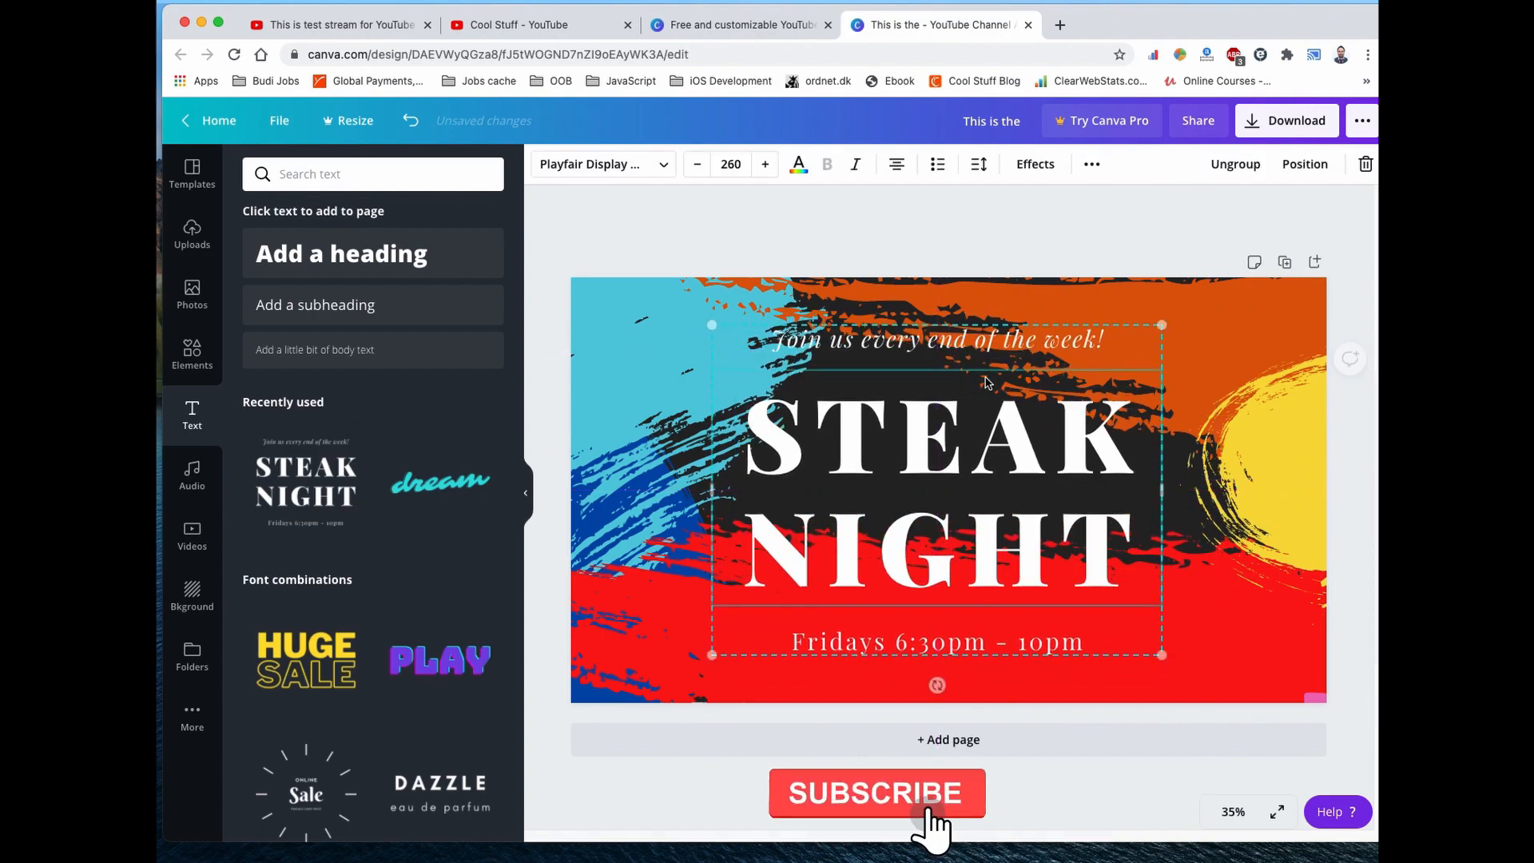
- Replace the STEAK NIGHT heading text with "DEMO DESIGN"
click(879, 351)
click(879, 353)
double_click(867, 436)
click(871, 437)
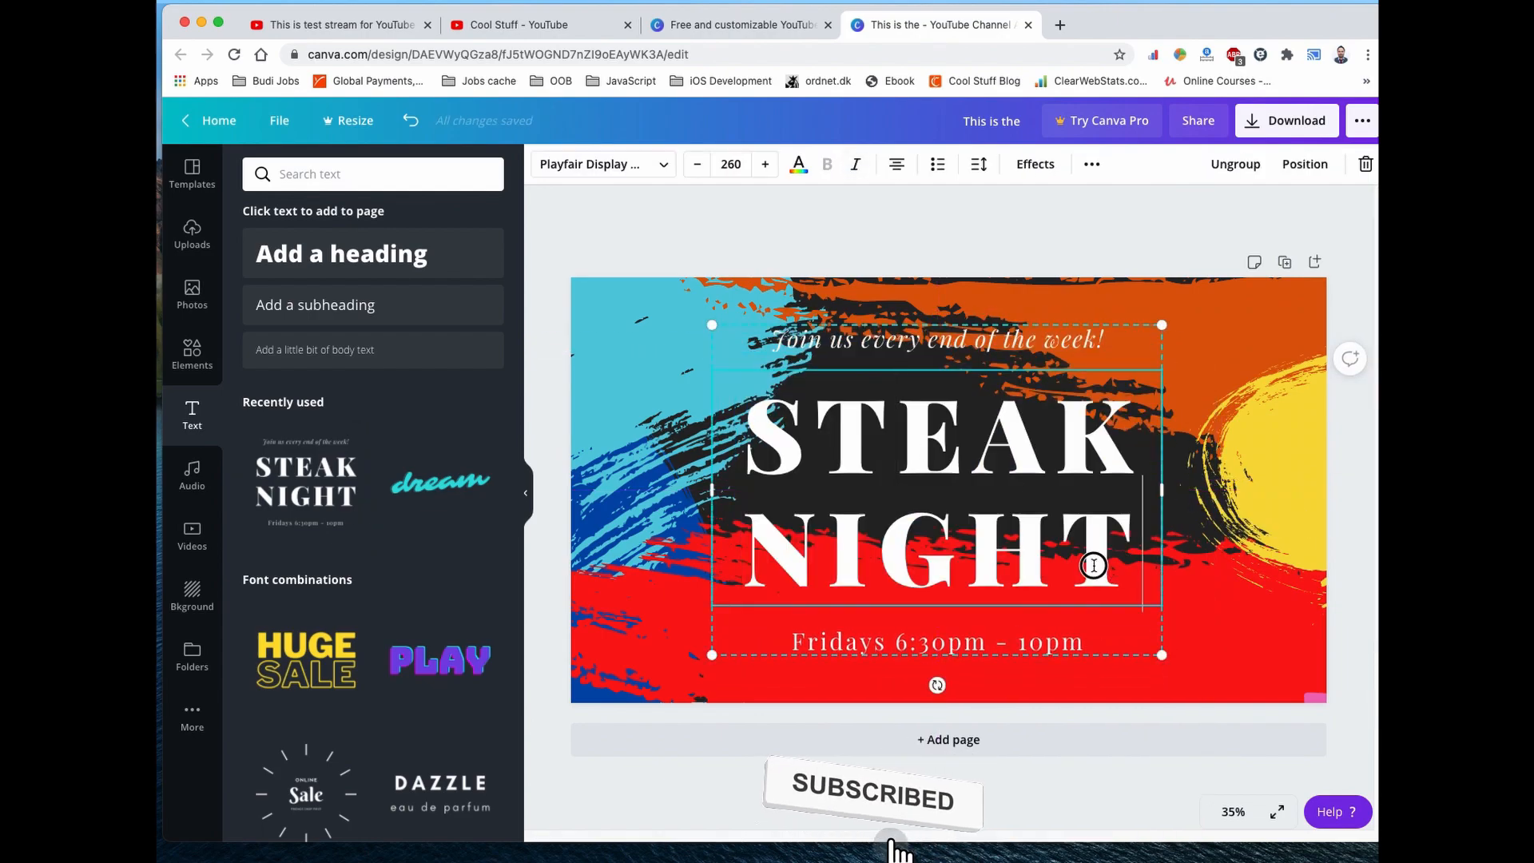
key(super+a)
text(DEMO DESIGN)
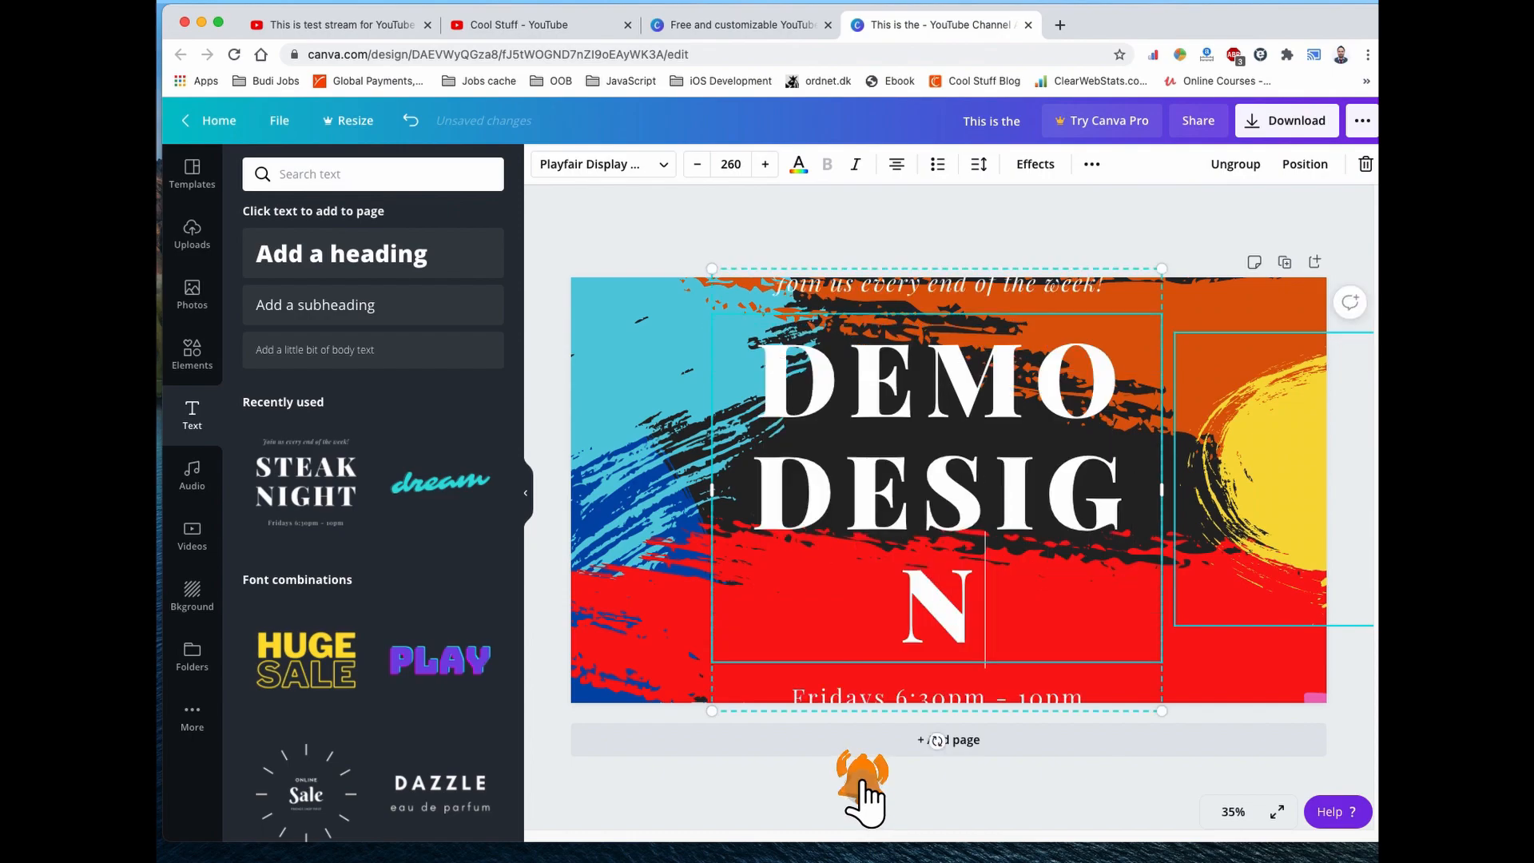
click(1213, 330)
- Reduce the DEMO DESIGN heading's font size to 220 so it fits on two lines
click(1037, 499)
click(697, 168)
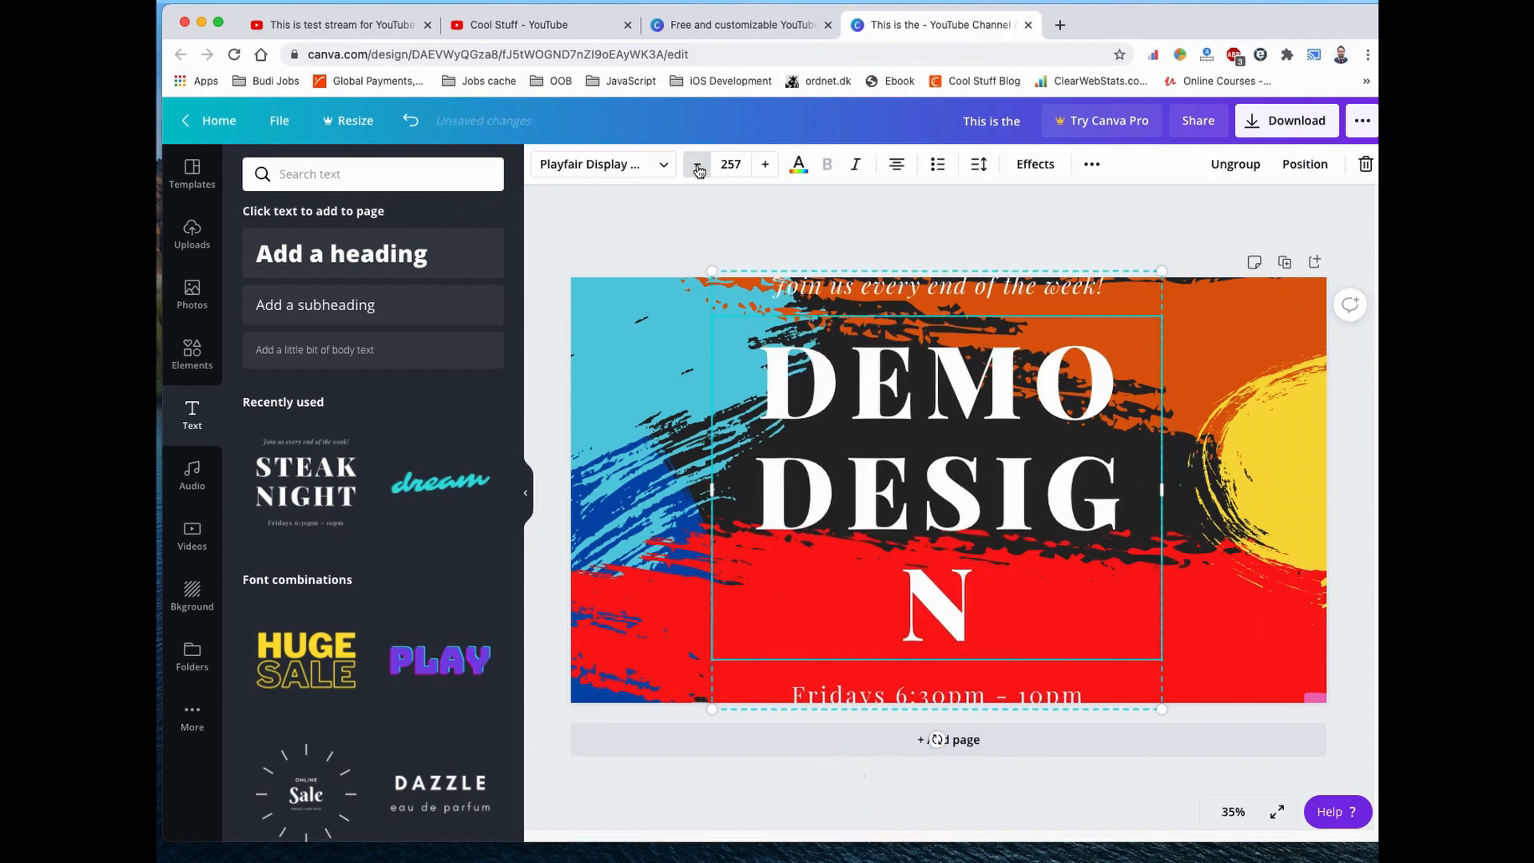
click(698, 165)
key(Return)
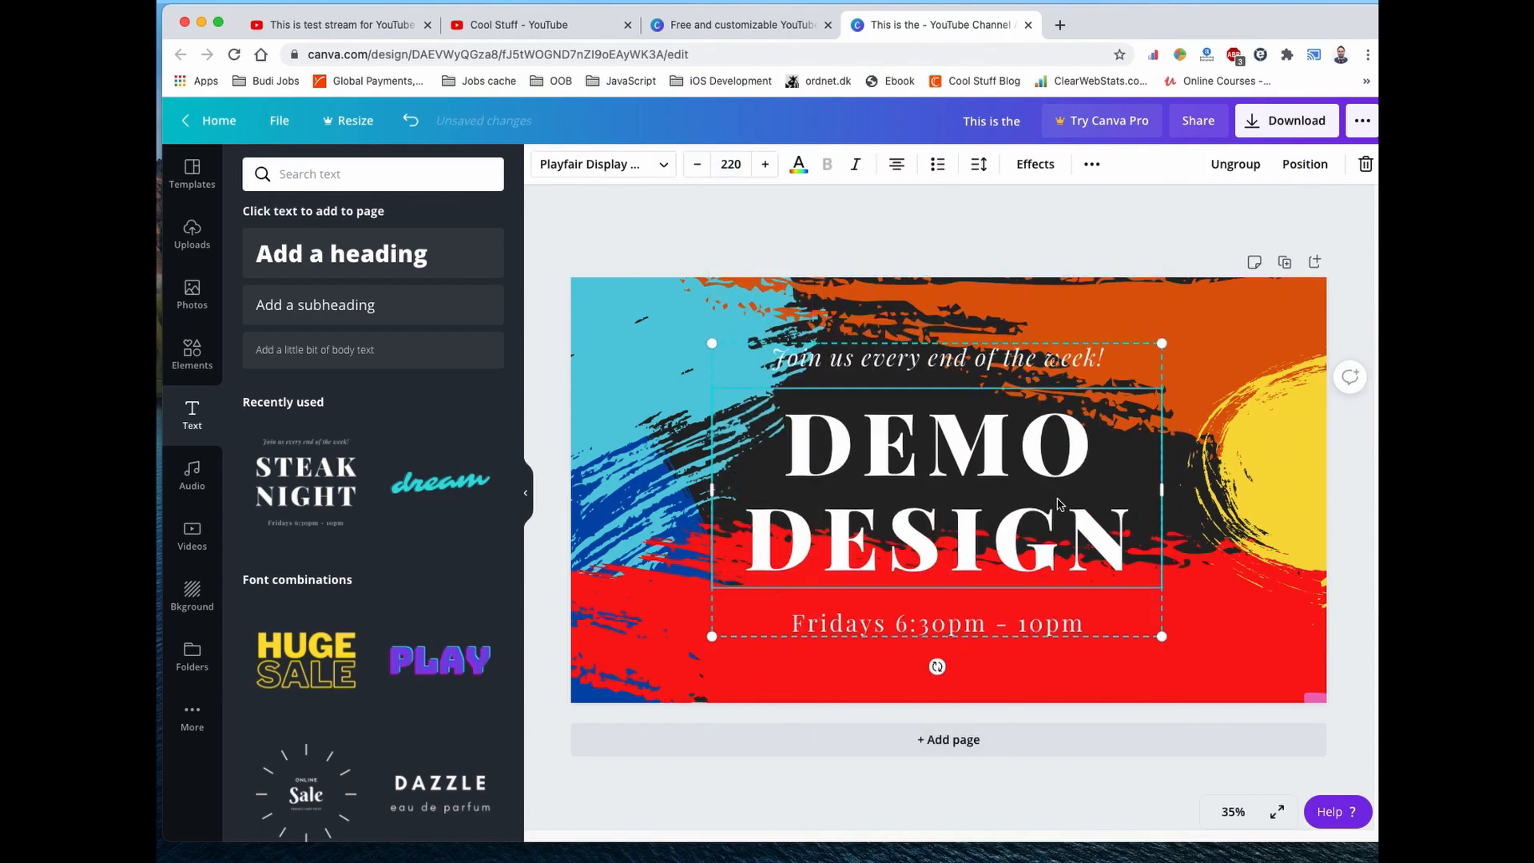
- Try the Shadow effect and color options on the italic "Join us every end of the week!" line
click(794, 363)
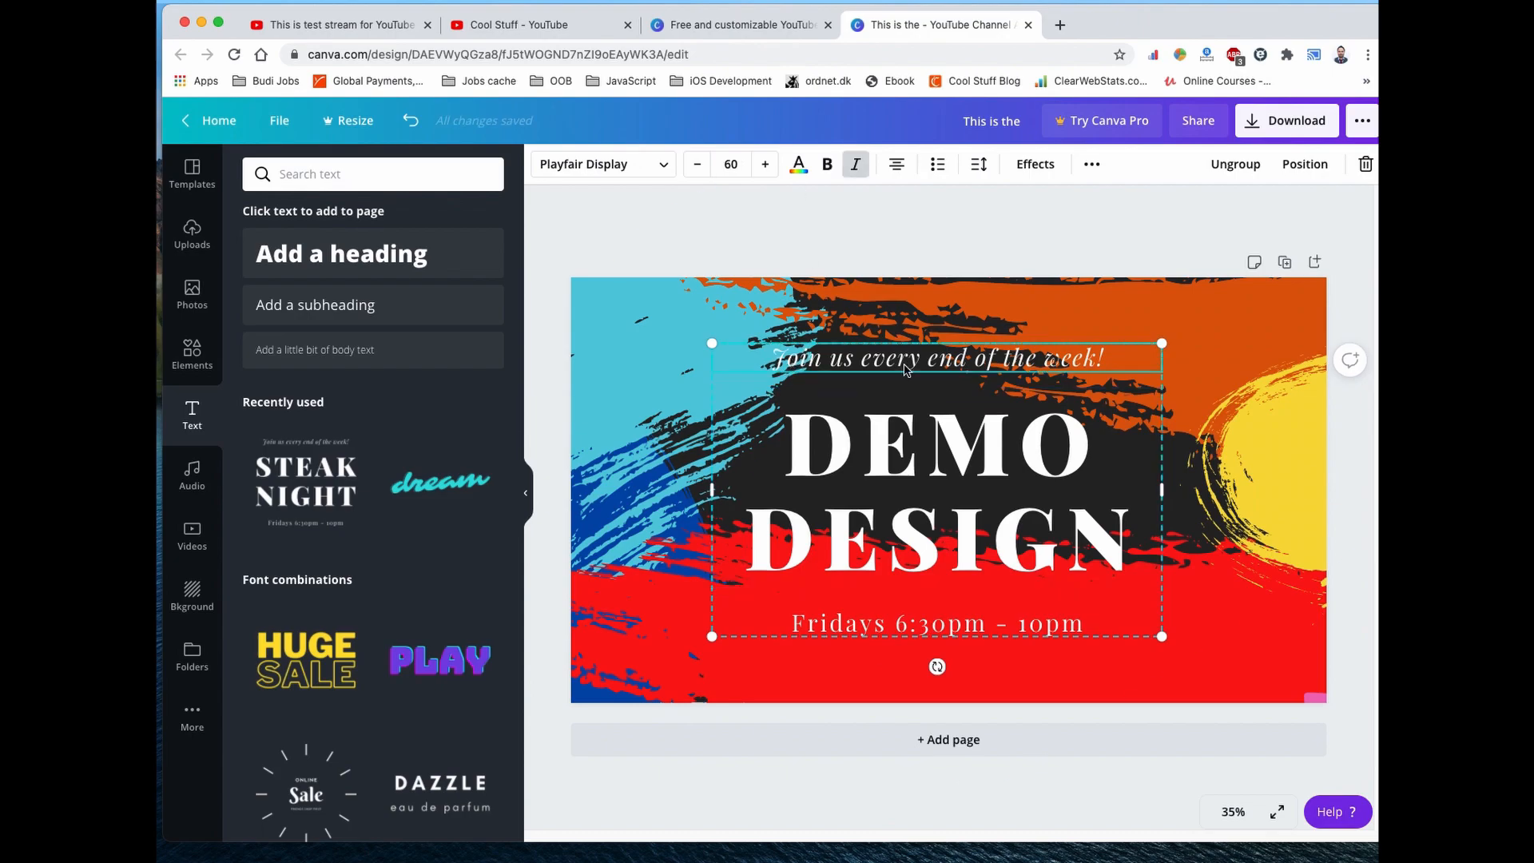
click(1036, 164)
click(391, 615)
click(379, 252)
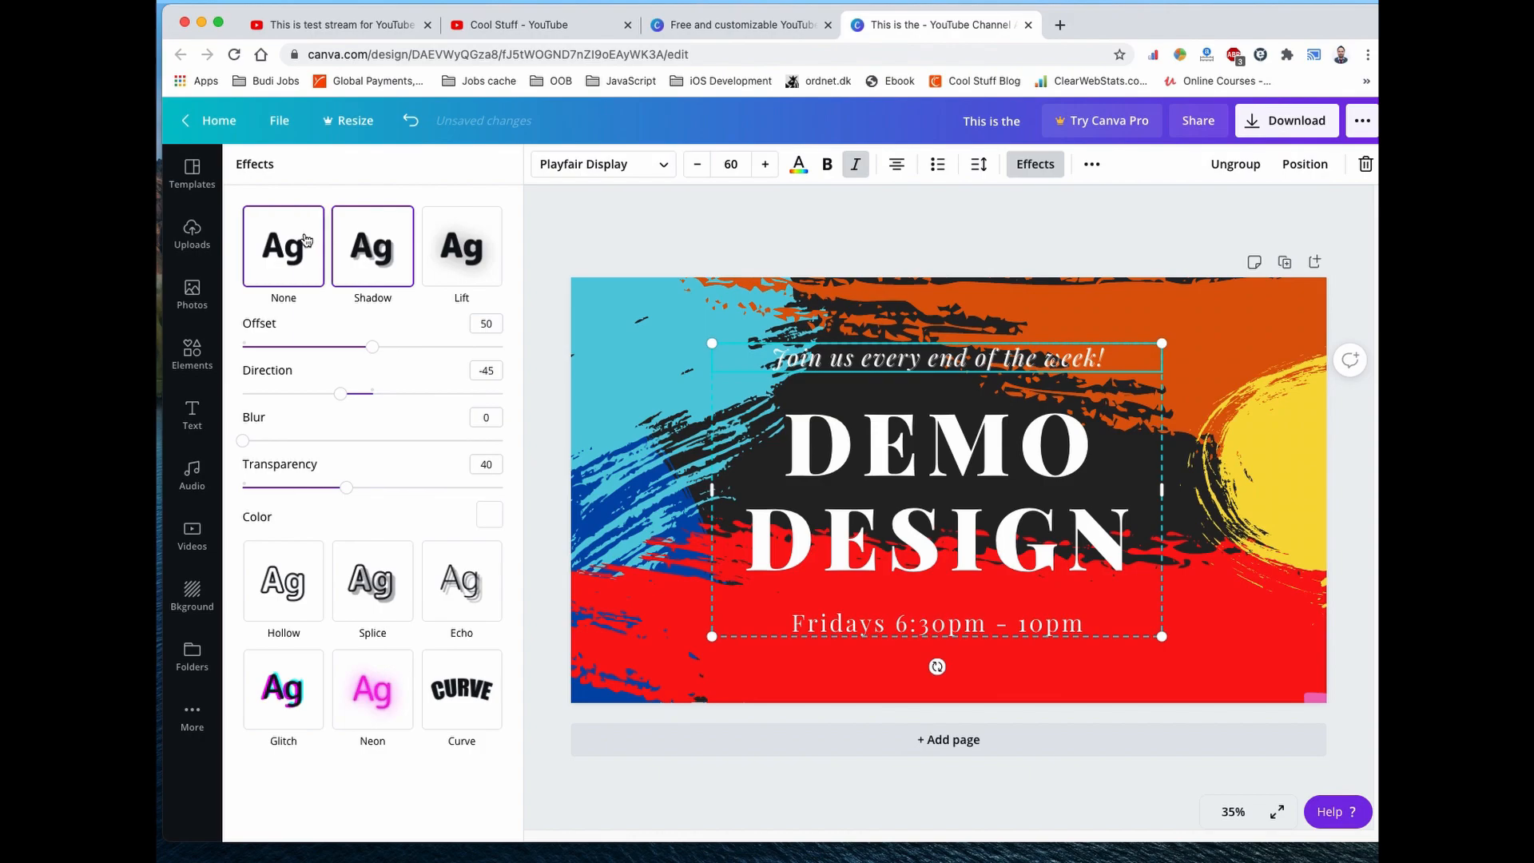
click(798, 164)
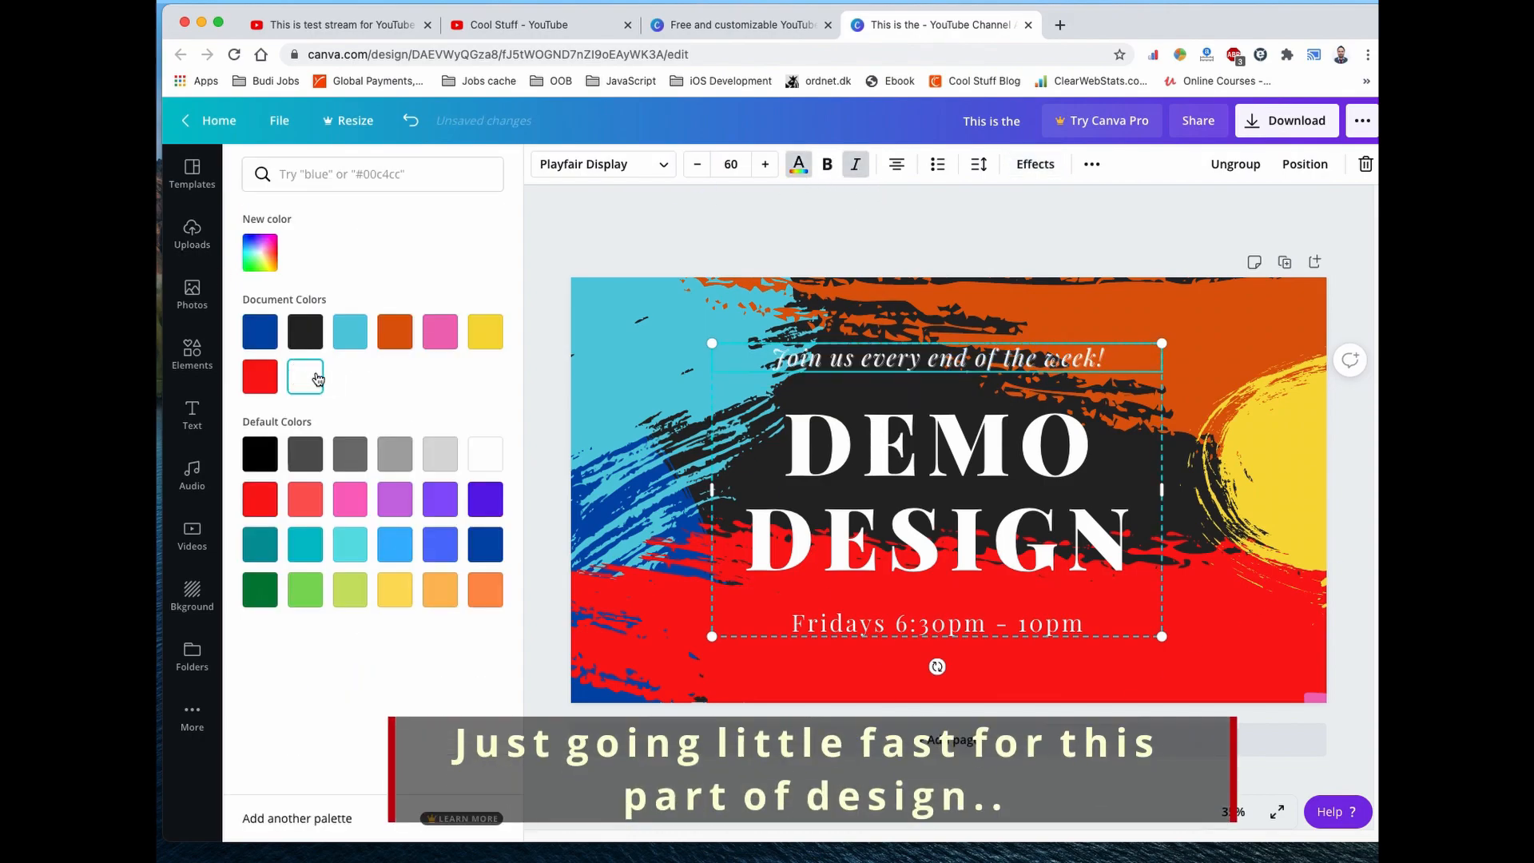
click(1019, 174)
click(486, 518)
click(272, 701)
click(572, 224)
- Copy the text of the italic "Join us every end of the week!" line and clear that line
double_click(927, 358)
key(super+c)
key(BackSpace)
- Add a subheading above the DEMO DESIGN heading with the copied text "Join us every end of the week!" at font size 40
click(1010, 242)
drag(285, 319, 842, 396)
key(super+v)
click(884, 269)
click(730, 165)
text(40)
key(Return)
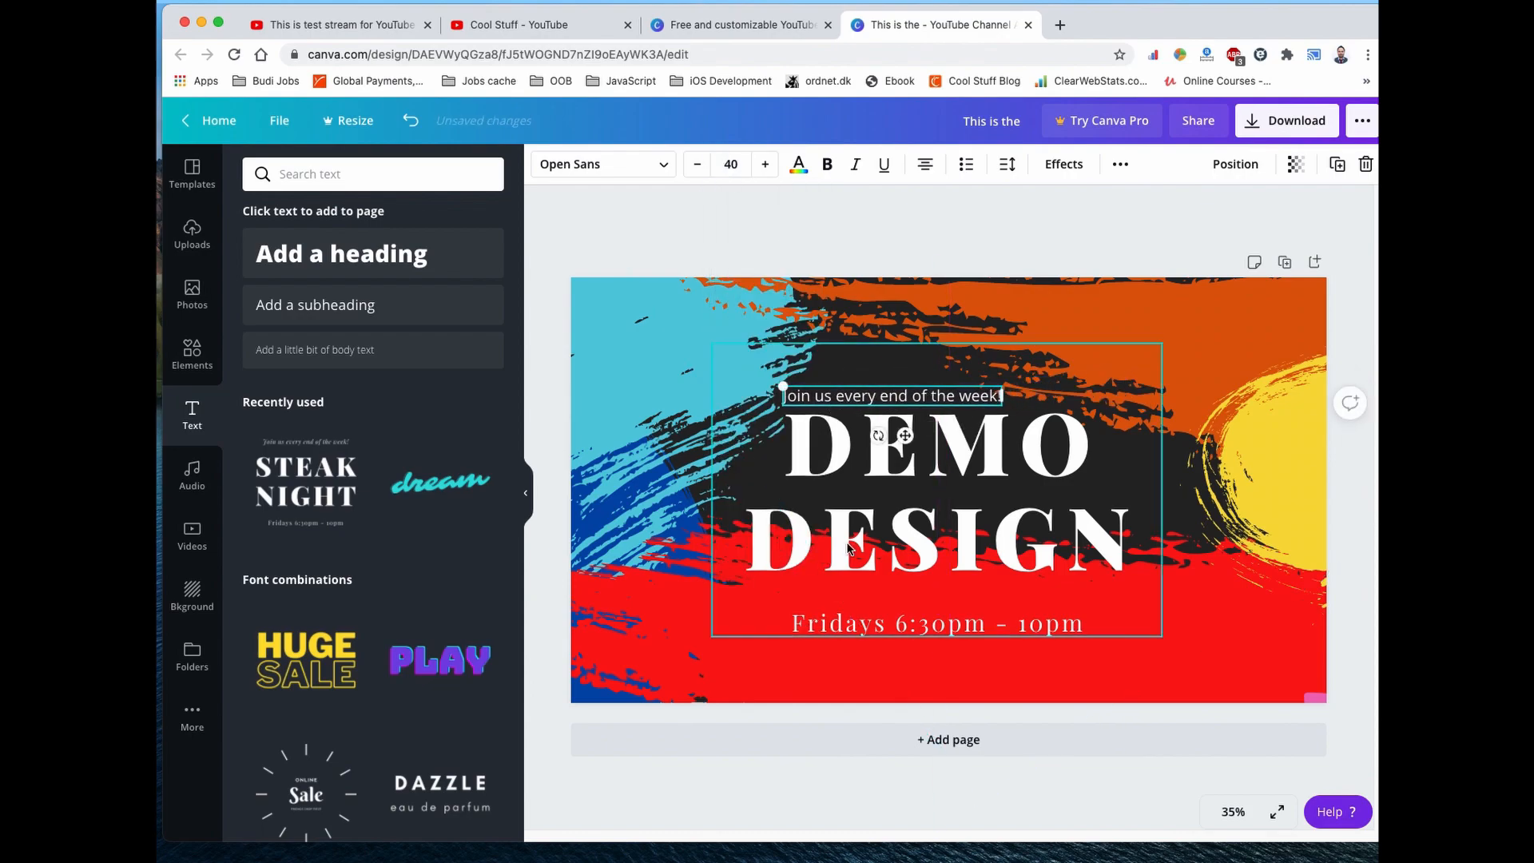
- Set the DEMO DESIGN heading to font size 180 and clear the "Fridays 6:30pm - 10pm" line below it
click(958, 633)
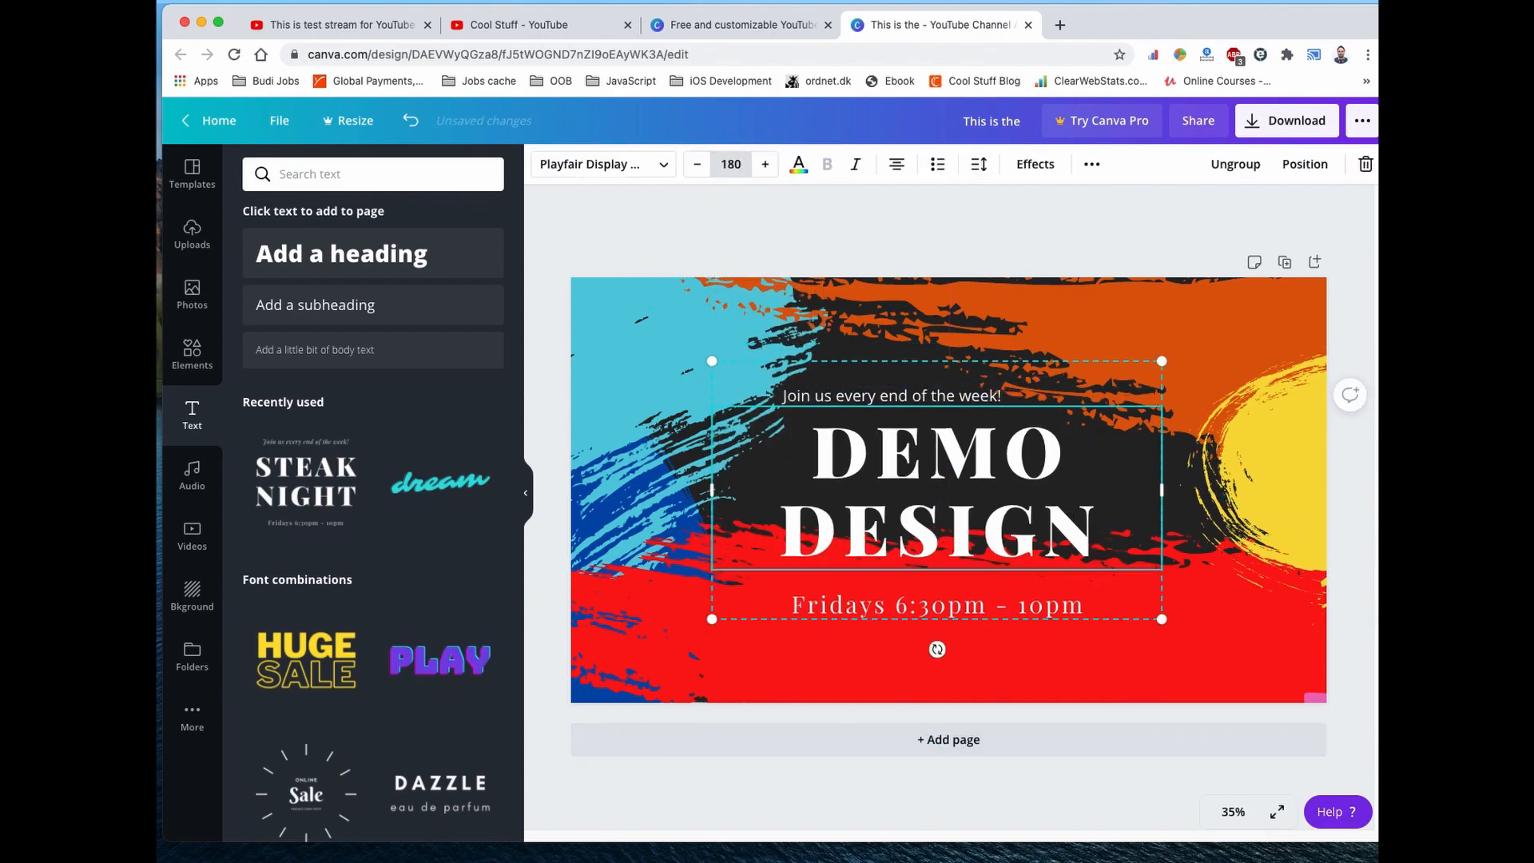
double_click(975, 619)
key(BackSpace)
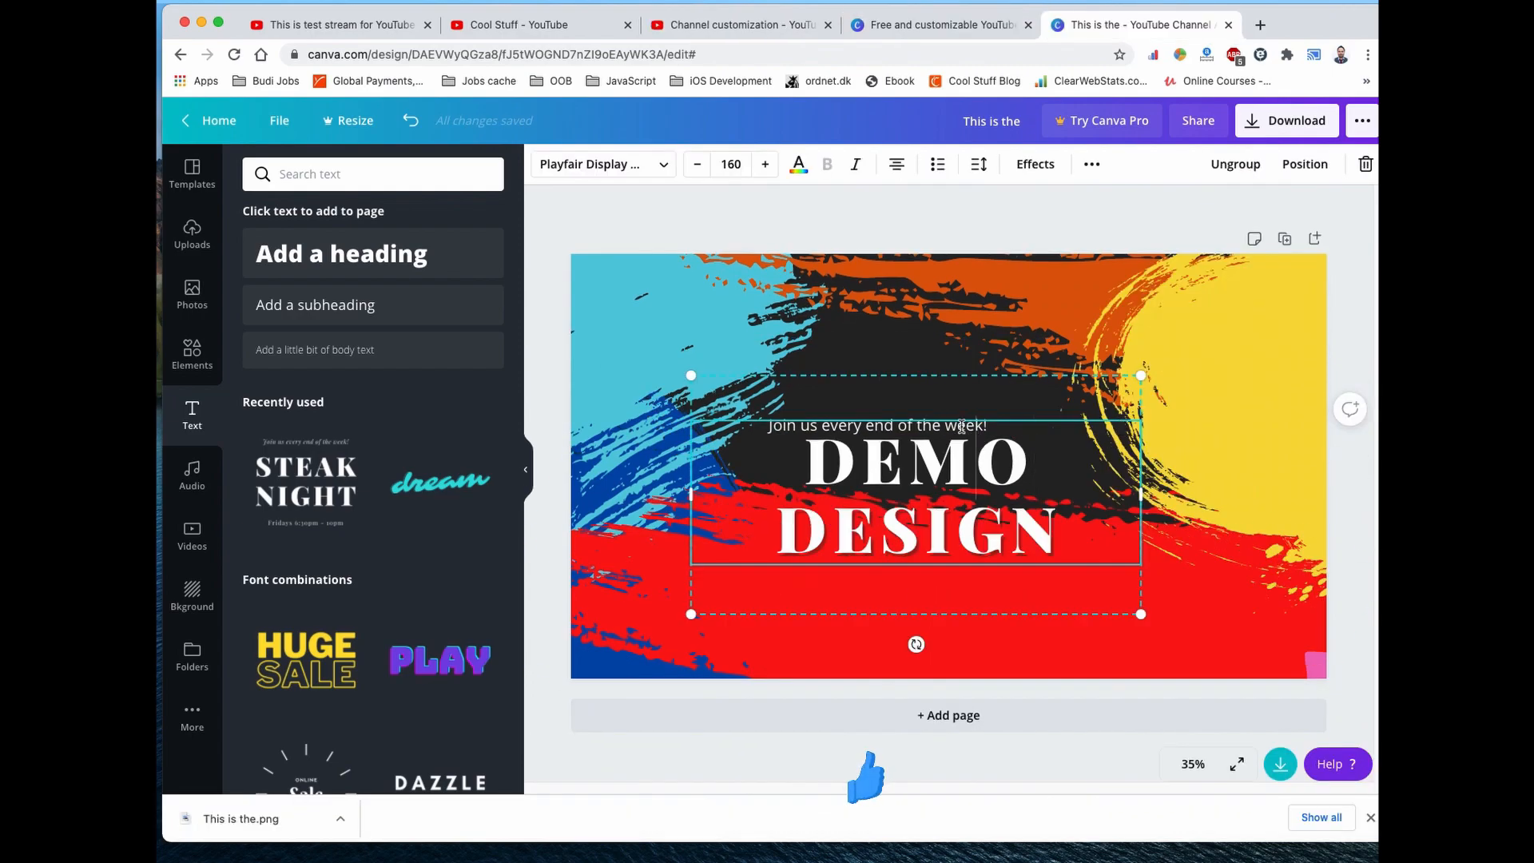
- Move the tagline and DEMO DESIGN heading slightly higher and set the heading's line height to 0,8
drag(820, 386, 822, 367)
drag(785, 428, 784, 415)
click(832, 493)
click(729, 165)
click(727, 165)
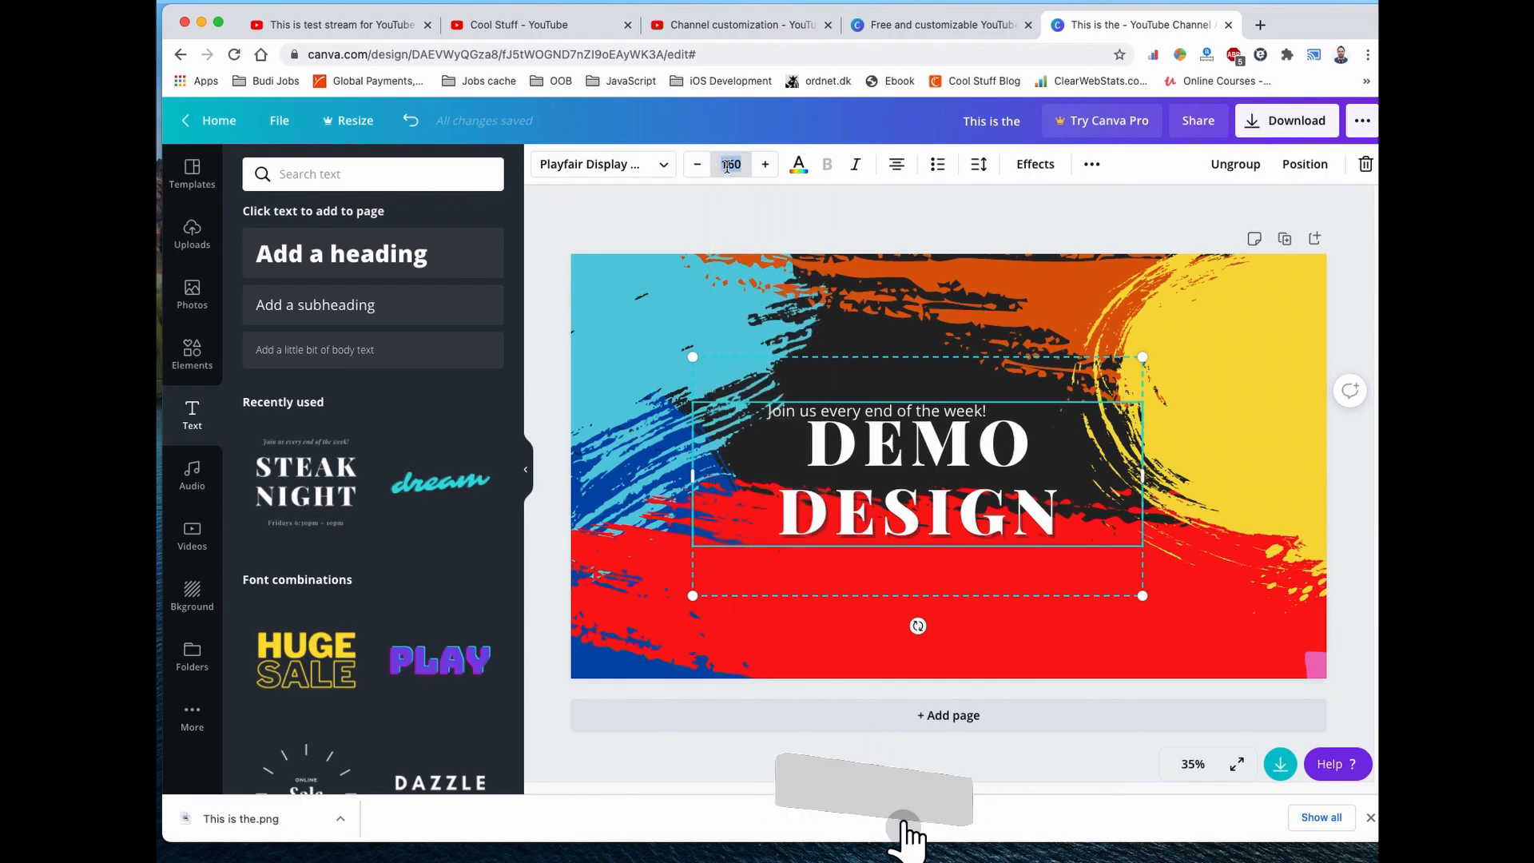
click(979, 164)
drag(1103, 254, 1071, 254)
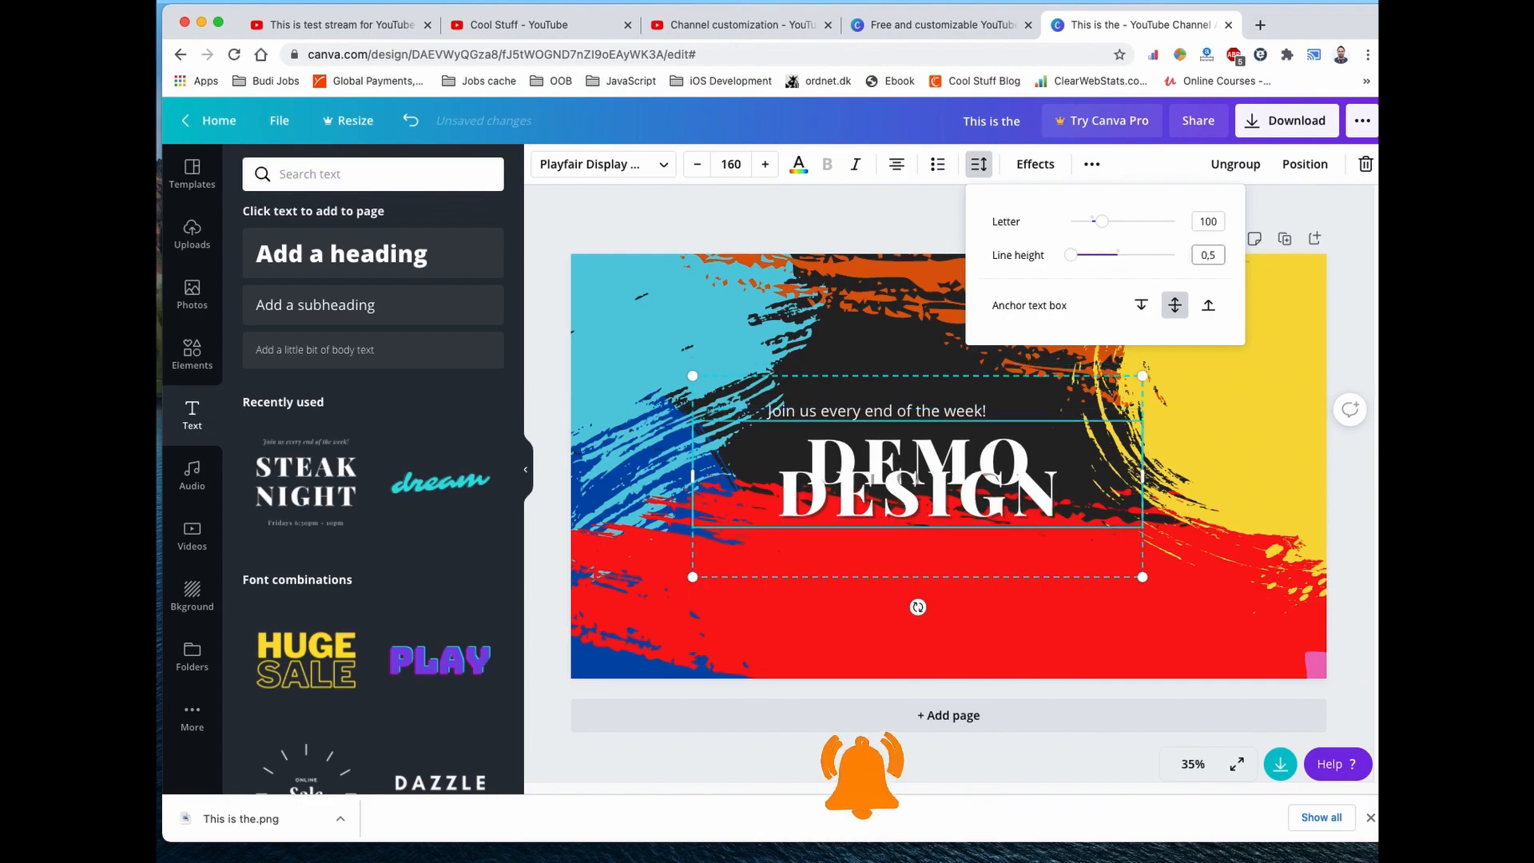
click(1219, 253)
key(BackSpace)
text(0,8)
key(Return)
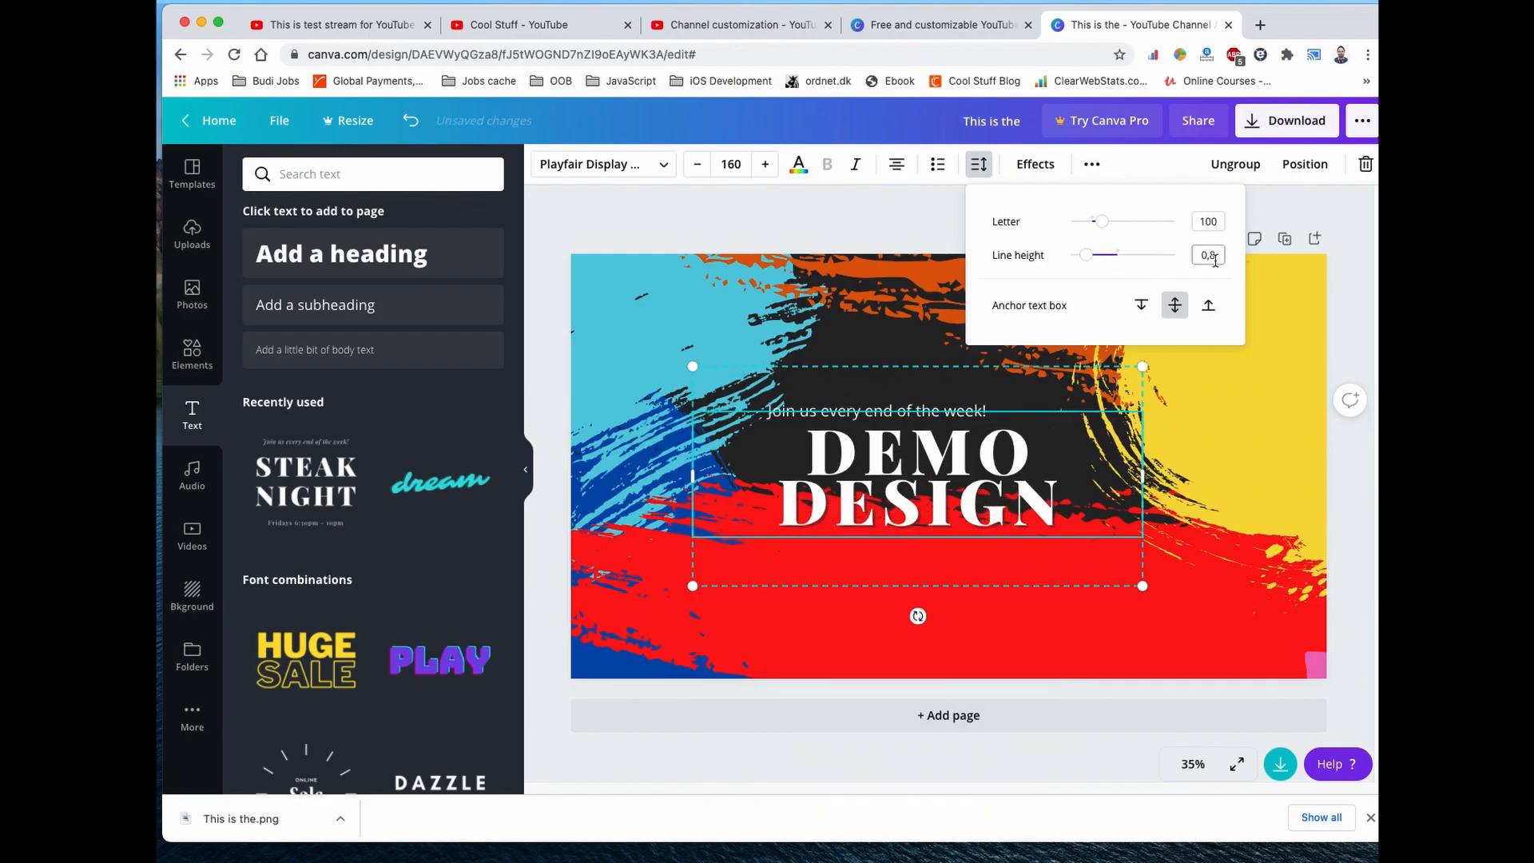
- Enlarge the red brush stroke slightly and preview the banner in full screen
click(879, 410)
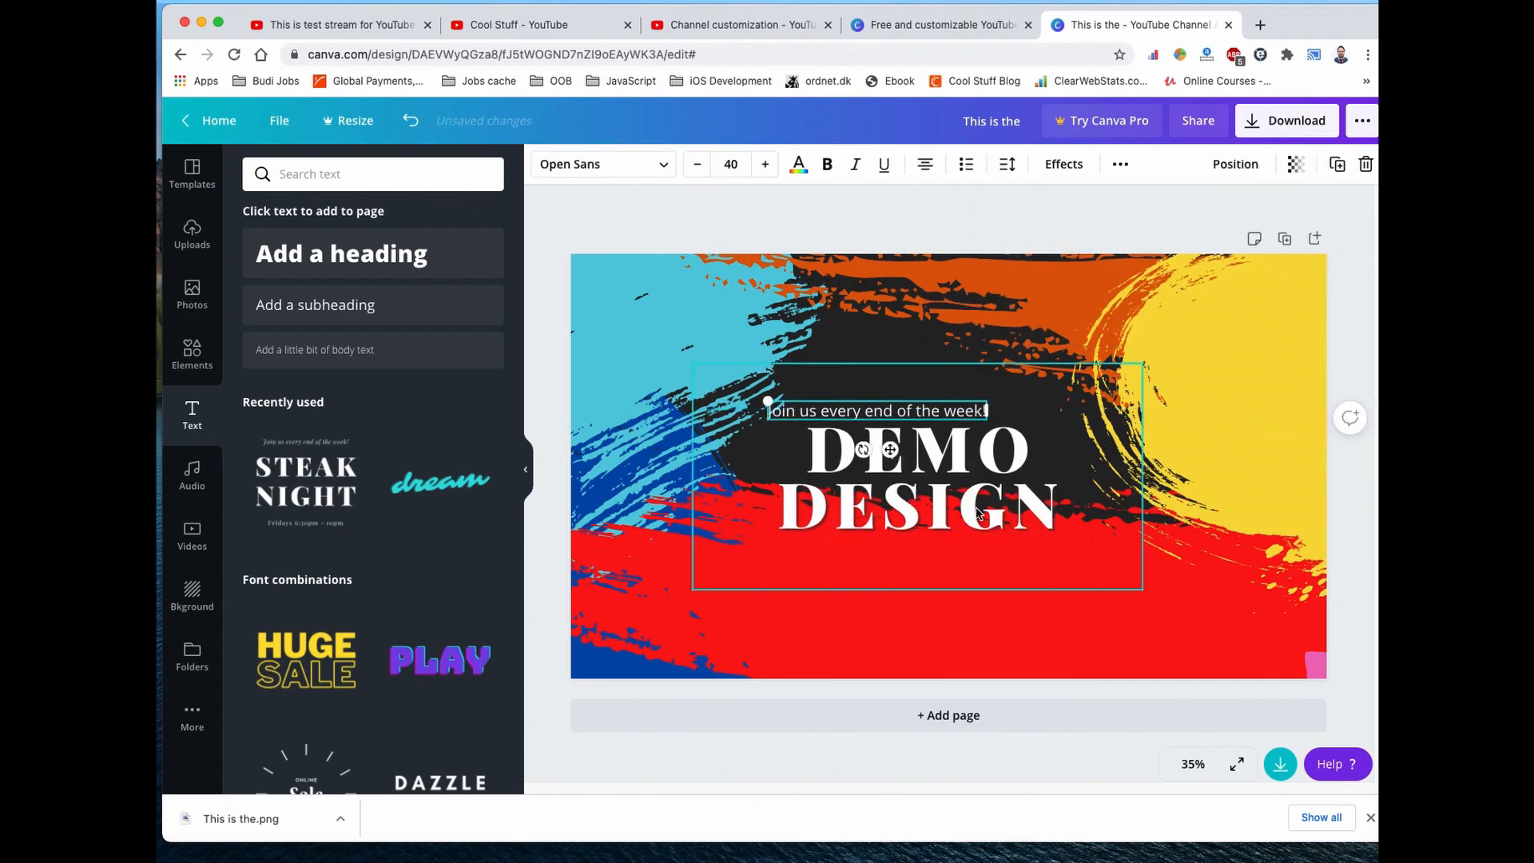
click(1010, 654)
drag(647, 215, 623, 189)
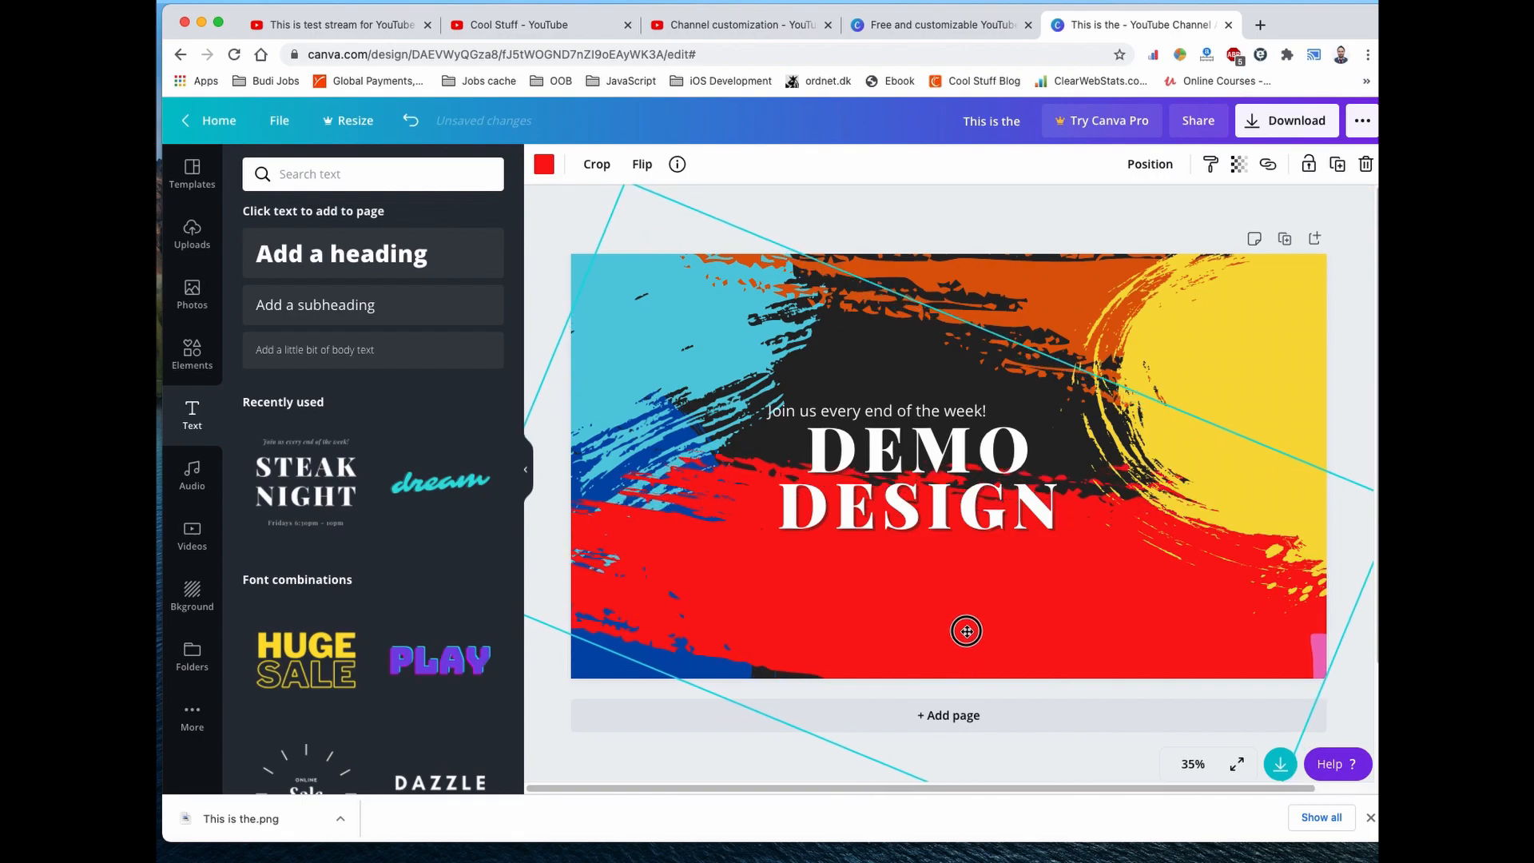
scroll(1246, 777, down, 2)
click(1238, 763)
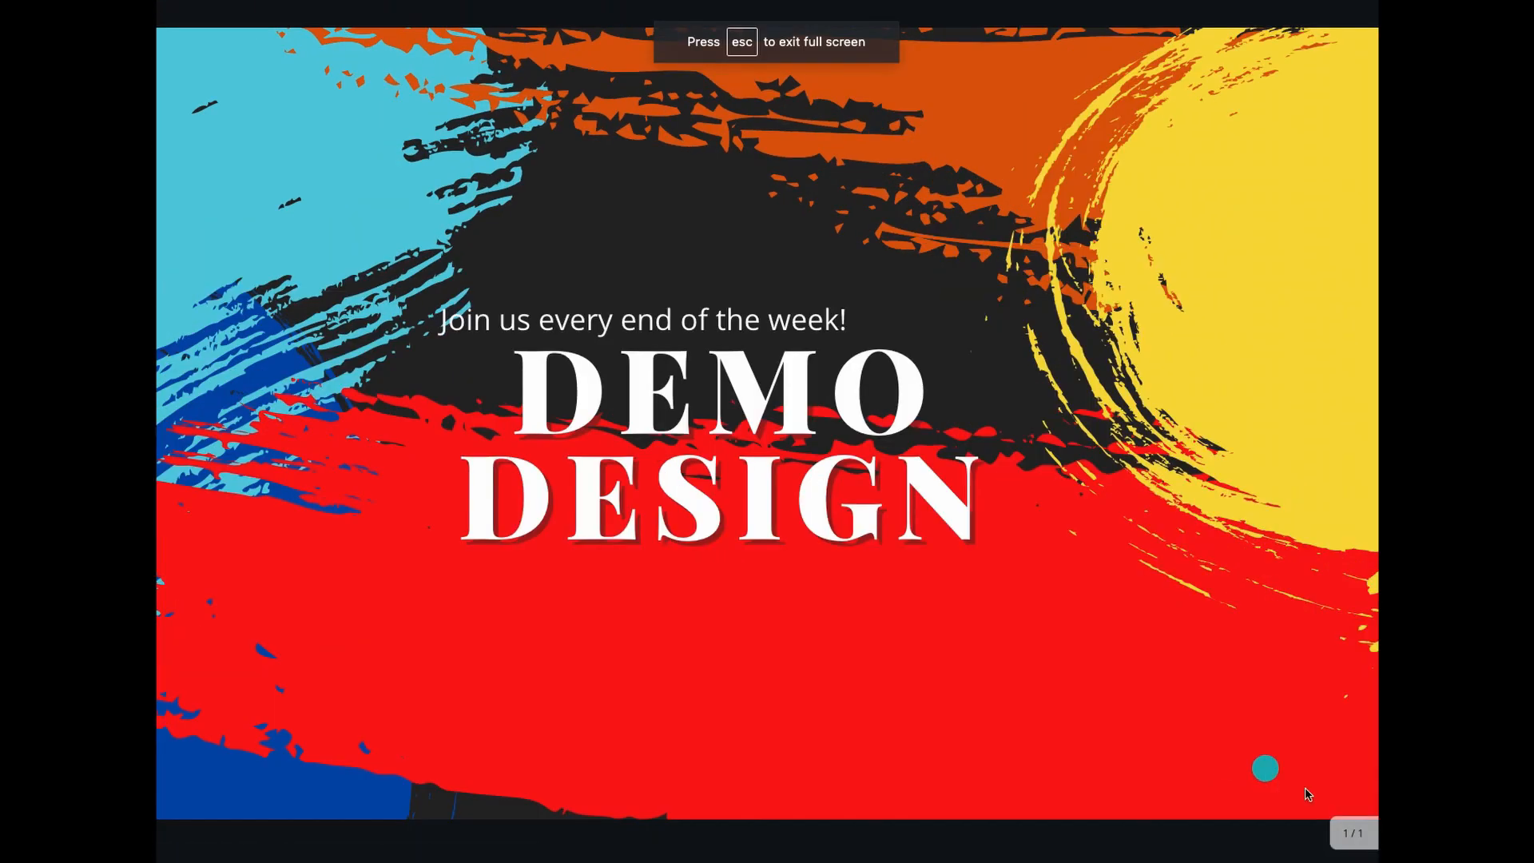
key(Escape)
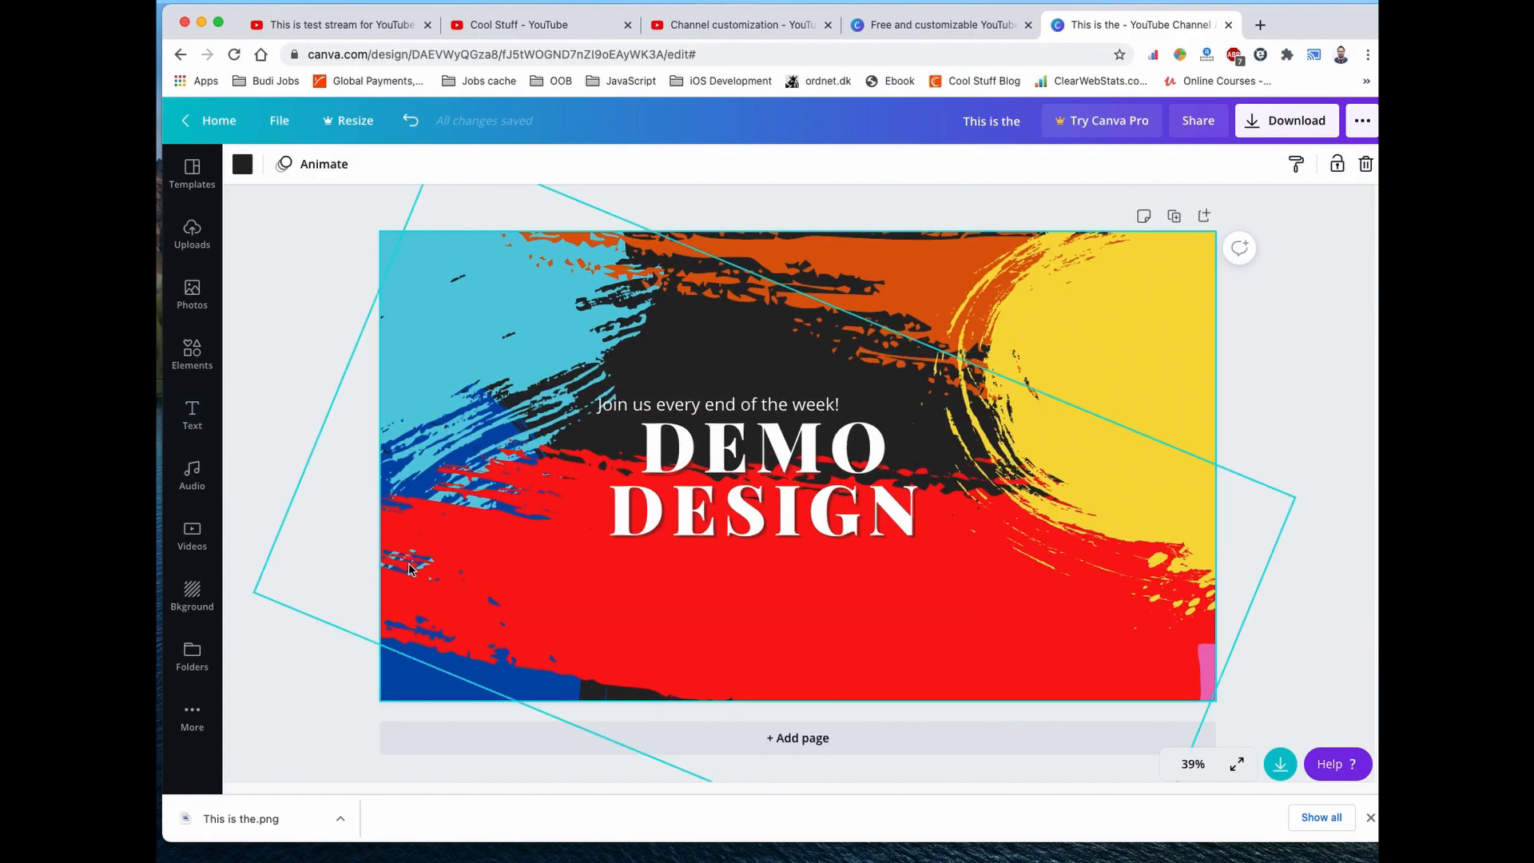
- Enlarge the red brush stroke further and nudge it over the banner's lower area
click(924, 664)
drag(1295, 497, 1397, 488)
drag(859, 661, 836, 678)
- Set the DEMO DESIGN heading's font size to 150
click(774, 511)
click(429, 164)
text(150)
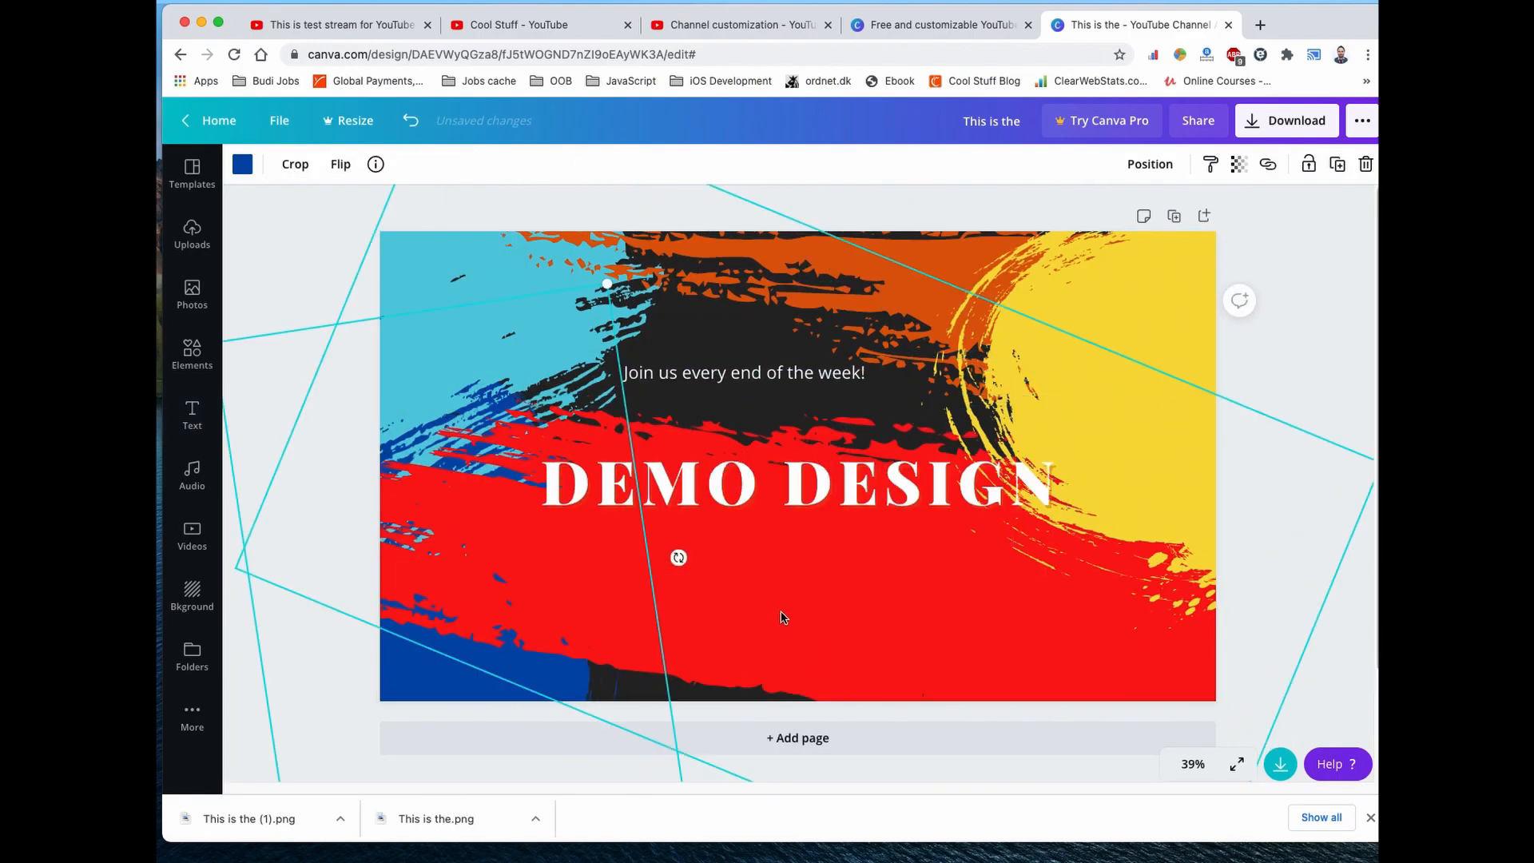
- Move the red brush stroke lower and shift the yellow oval toward the banner's right edge
mouse_move(784, 620)
mouse_down()
mouse_move(770, 688)
mouse_move(764, 676)
mouse_up()
drag(1158, 382, 1253, 421)
- Reposition the text near the banner's center and set the DEMO DESIGN heading's font size to 120
mouse_move(778, 372)
mouse_down()
mouse_move(777, 425)
mouse_move(740, 455)
mouse_up()
click(655, 492)
click(429, 165)
text(120)
key(Return)
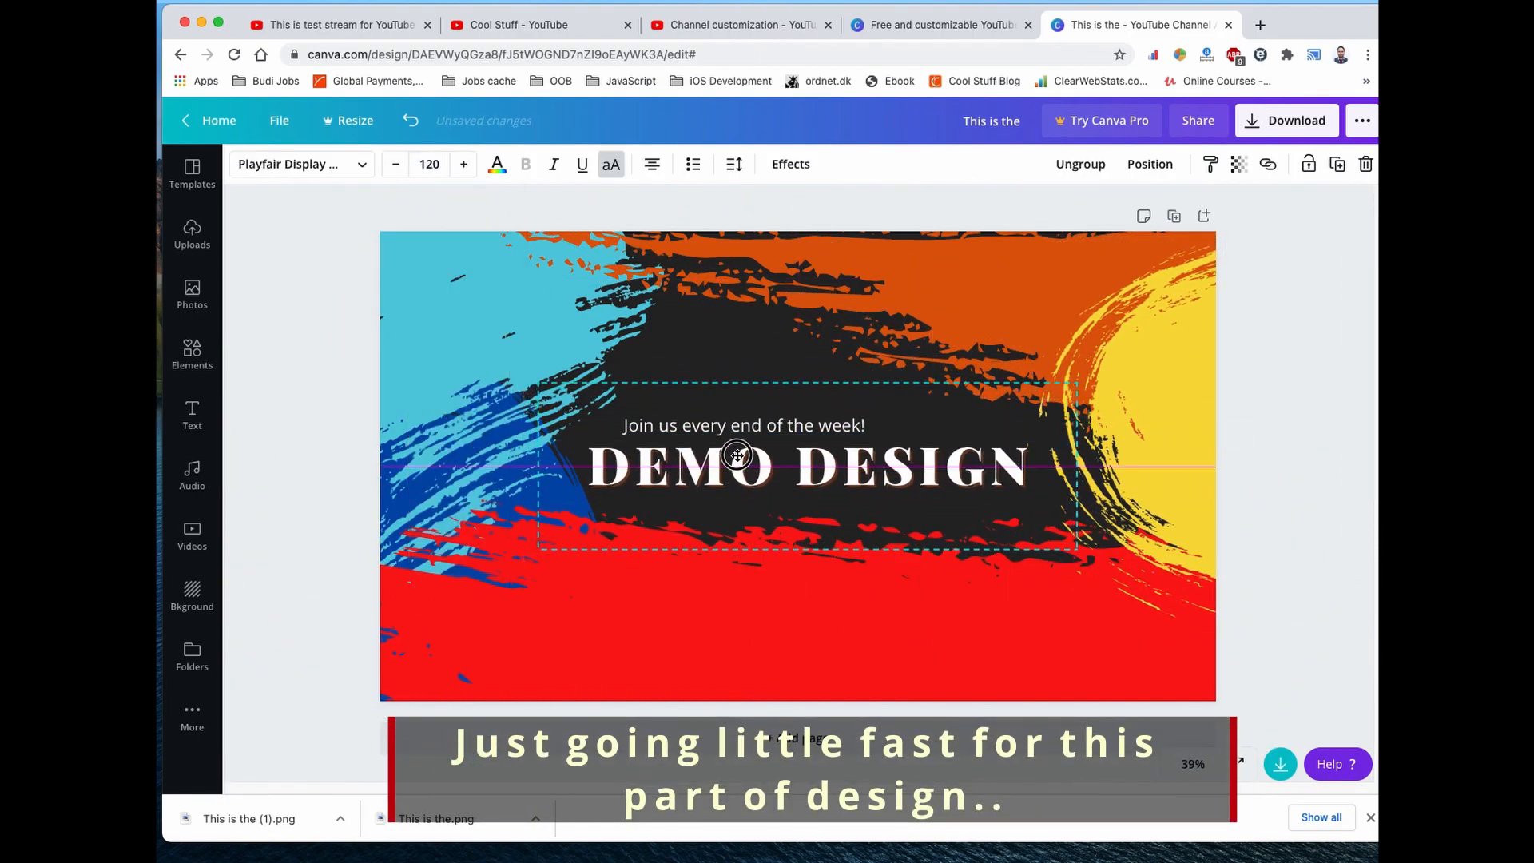
- Download the finished banner as a PNG image
click(1319, 444)
click(1292, 127)
click(1254, 402)
key(Escape)
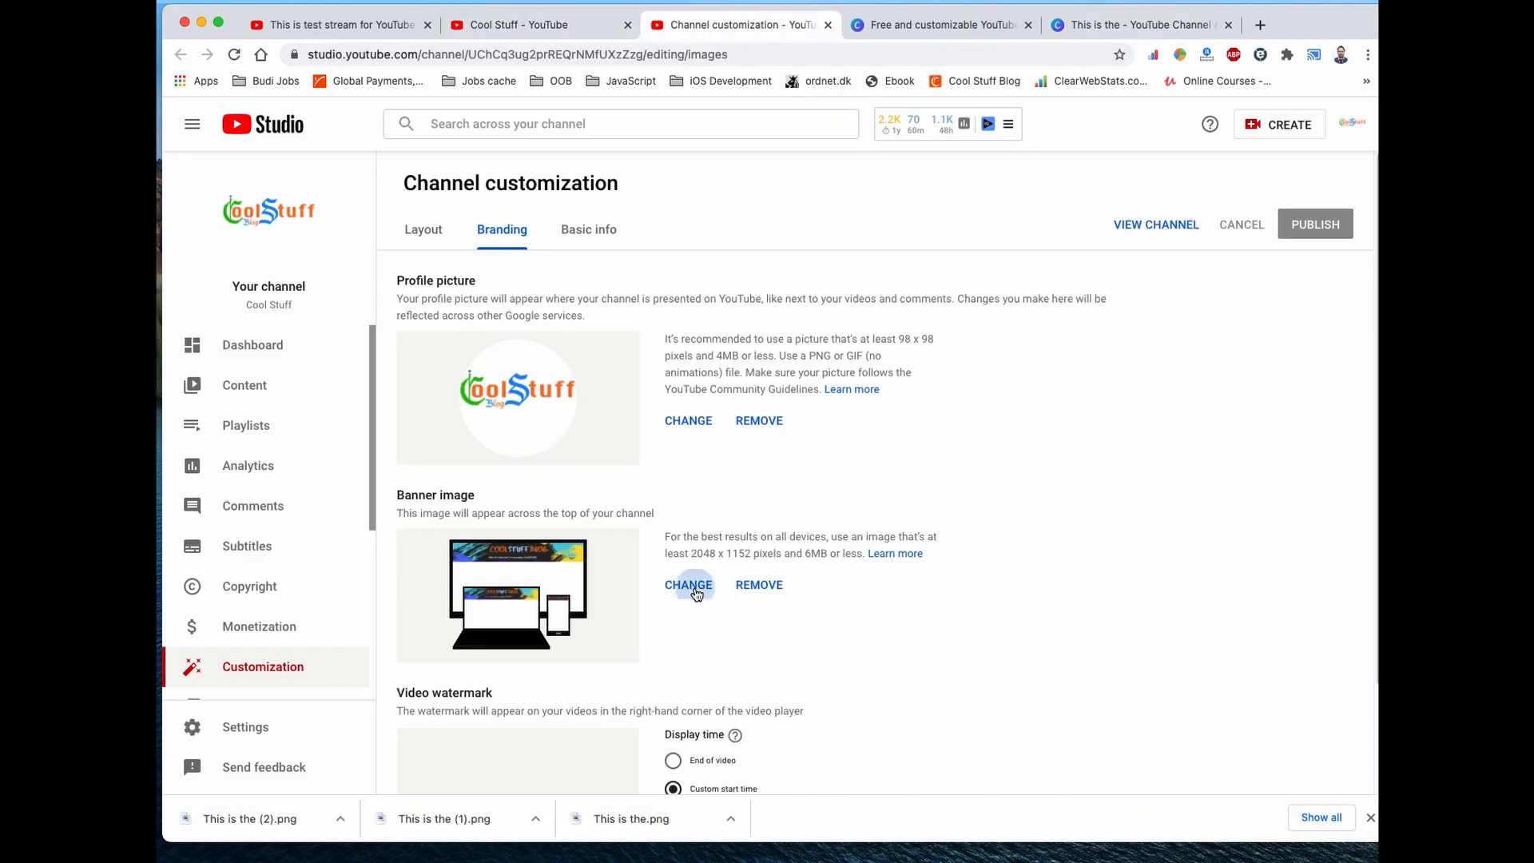
- Load the exported banner as the channel's banner image, check its device preview, and cancel the change
click(682, 582)
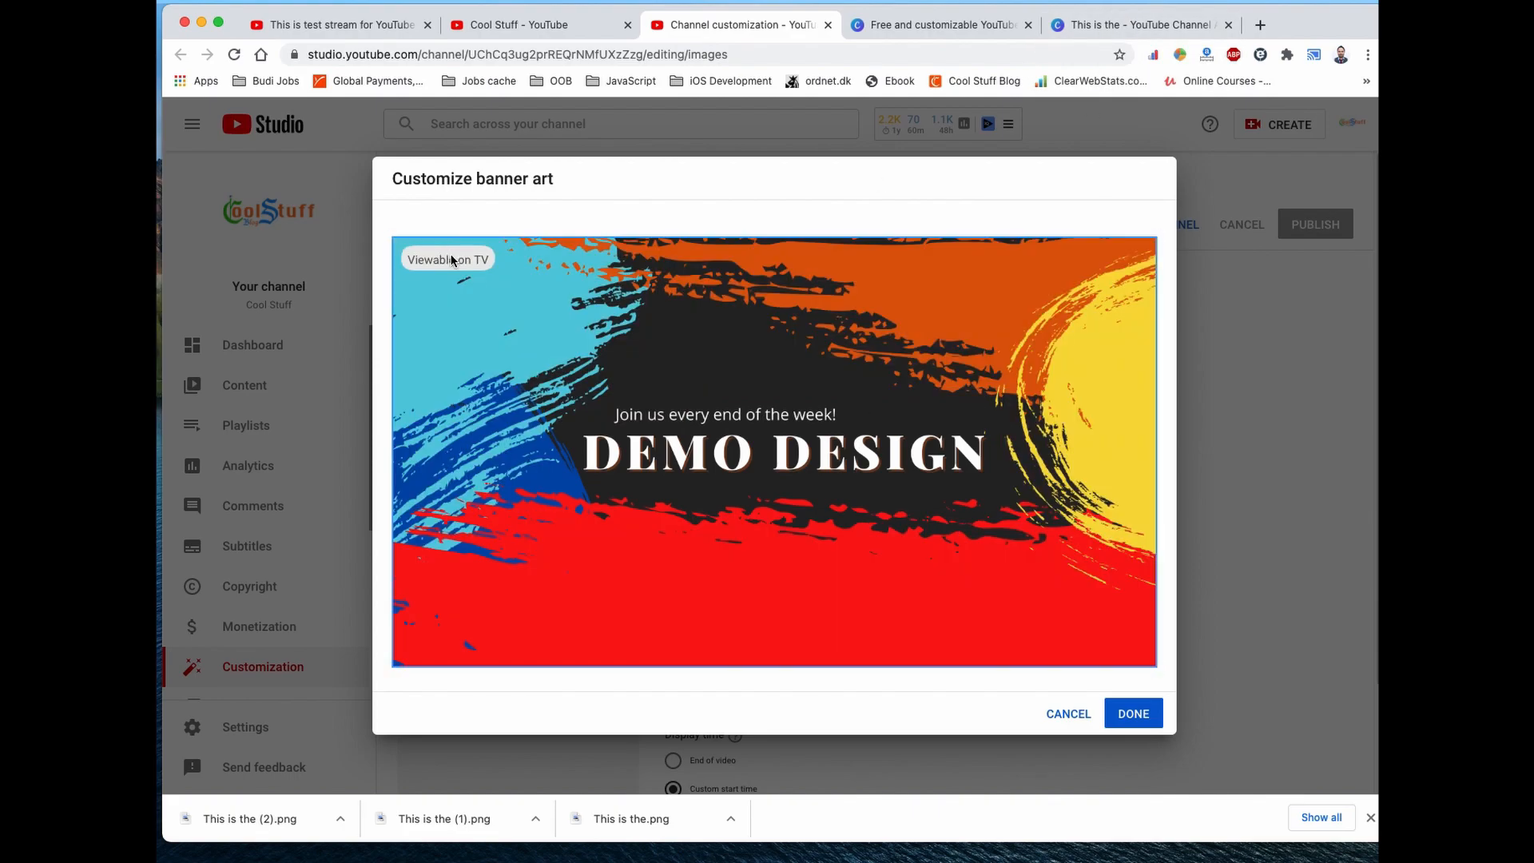
click(1067, 713)
- Switch to the Canva banner design and reposition the orange brush stroke across the banner's upper area
click(1135, 25)
click(935, 276)
drag(427, 193, 328, 192)
drag(939, 271, 938, 295)
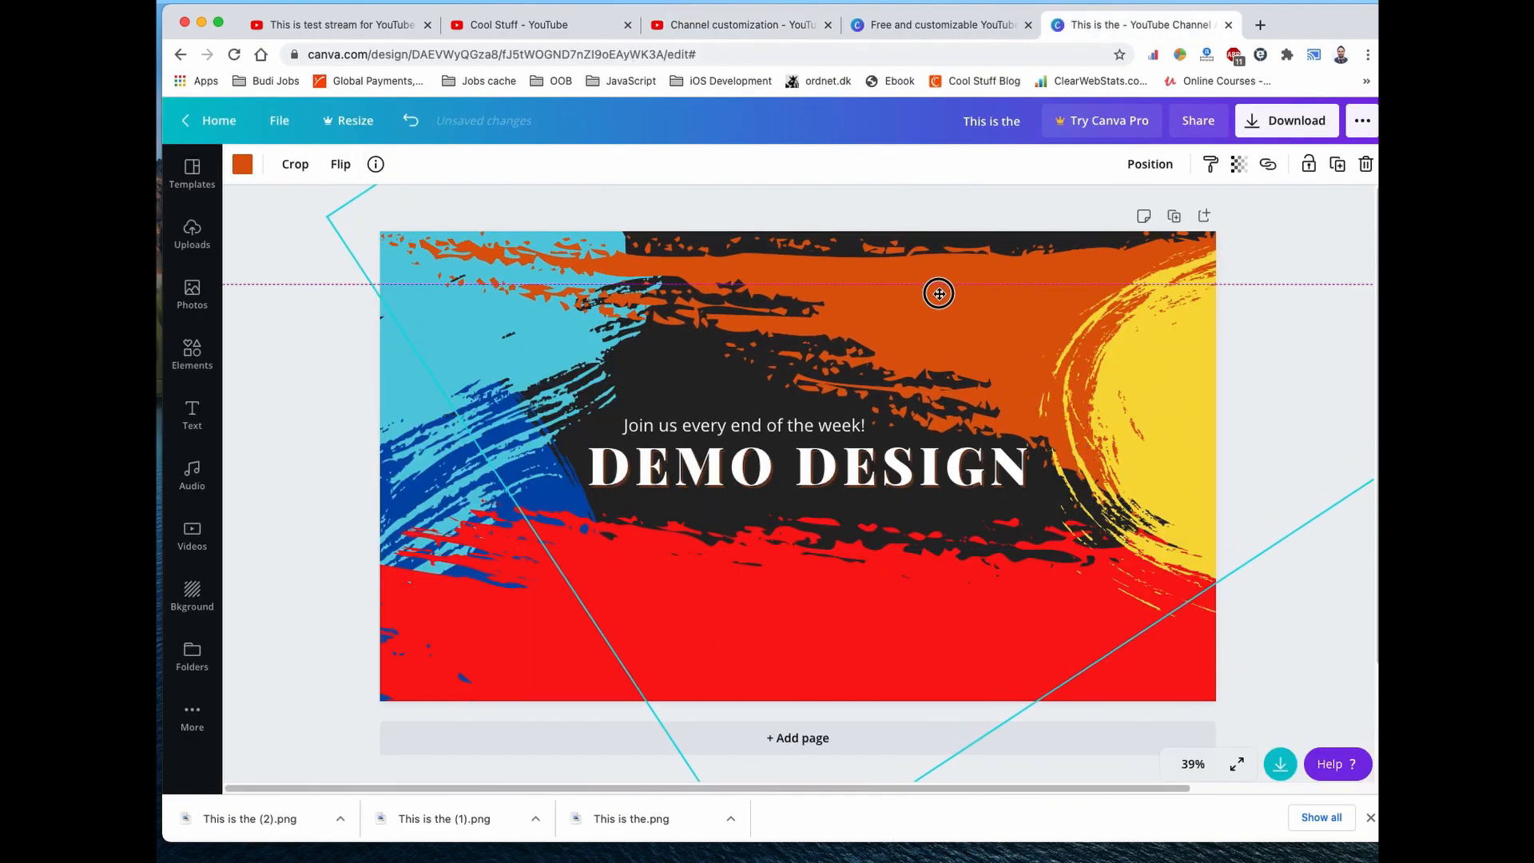
click(440, 350)
drag(432, 272, 427, 273)
click(543, 277)
mouse_move(328, 216)
mouse_down()
mouse_move(229, 195)
mouse_move(417, 227)
mouse_up()
click(410, 270)
- Reposition the blue brush strokes on the banner's left side and the red stroke along its lower half
click(528, 321)
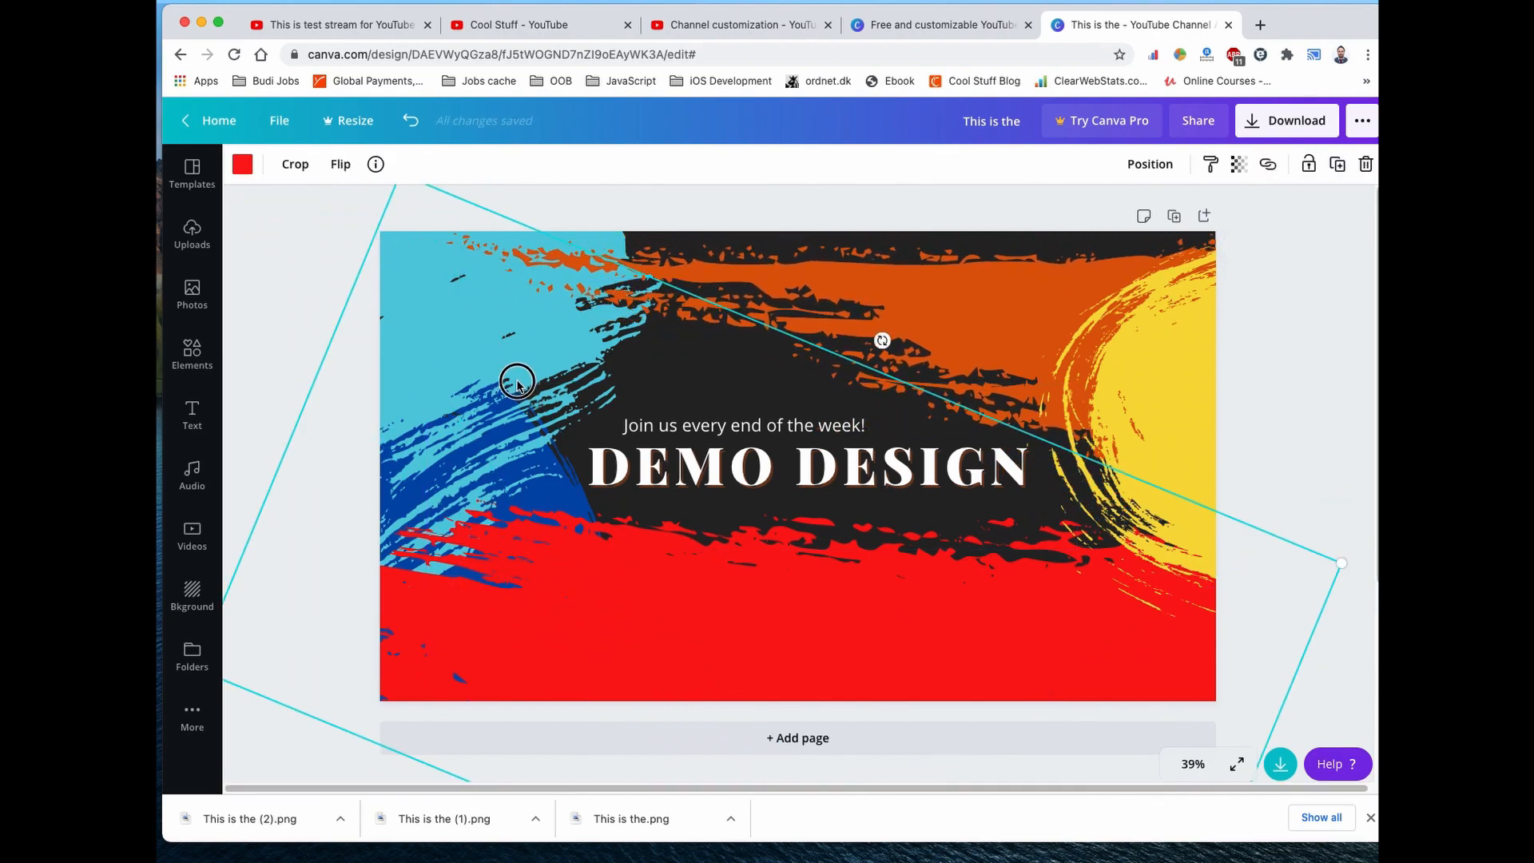
drag(519, 376, 524, 427)
click(427, 241)
drag(636, 614, 657, 650)
mouse_move(767, 663)
mouse_down()
mouse_move(762, 604)
mouse_move(793, 721)
mouse_up()
drag(406, 264, 391, 256)
drag(812, 662, 807, 553)
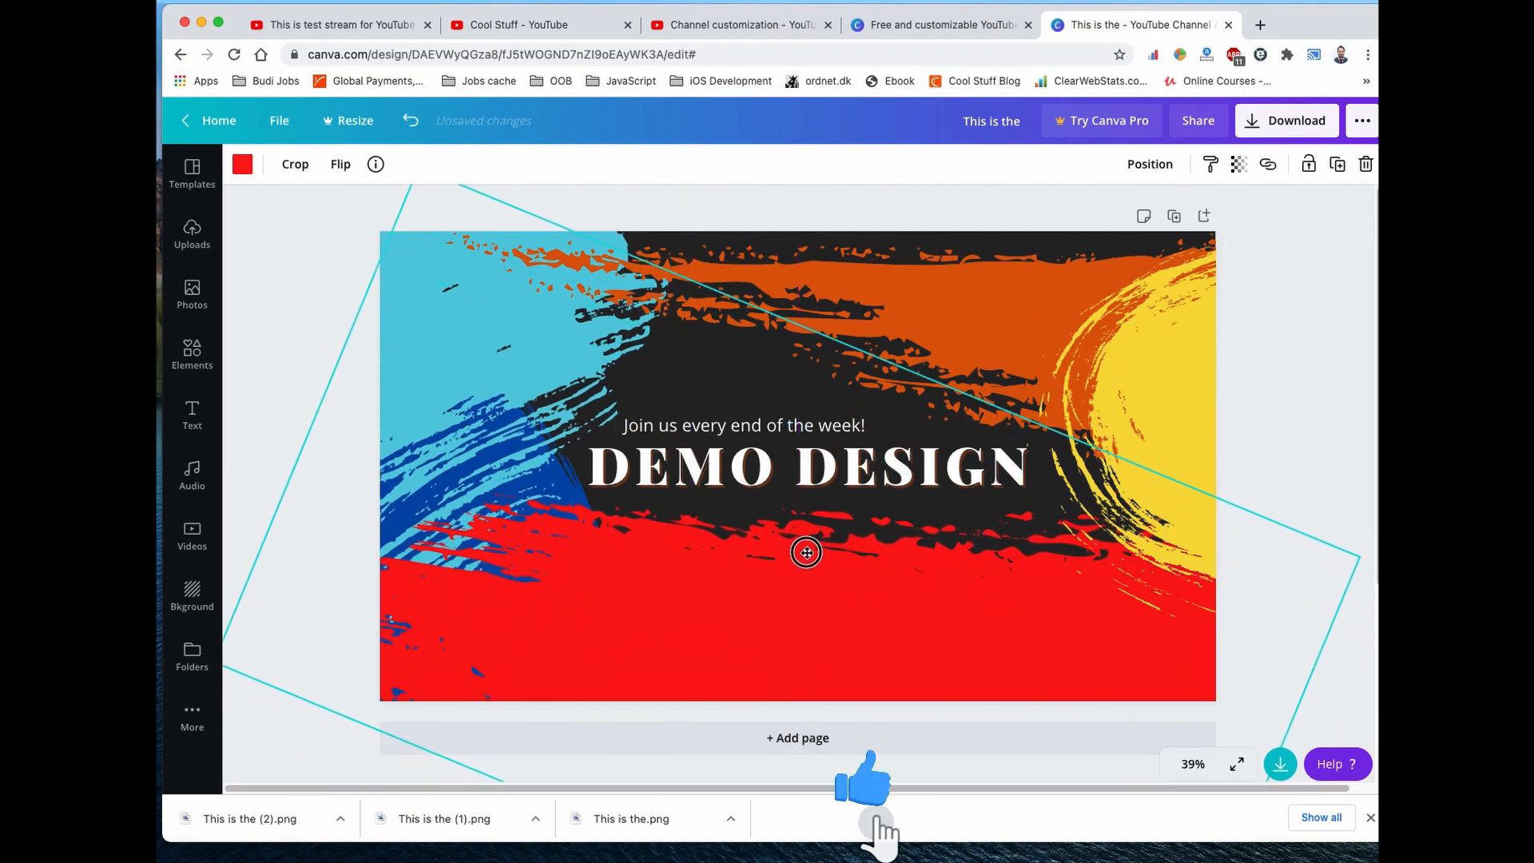
- Shift the orange brush stroke toward the banner's upper-left area and fine-tune the yellow oval at its right edge
click(946, 274)
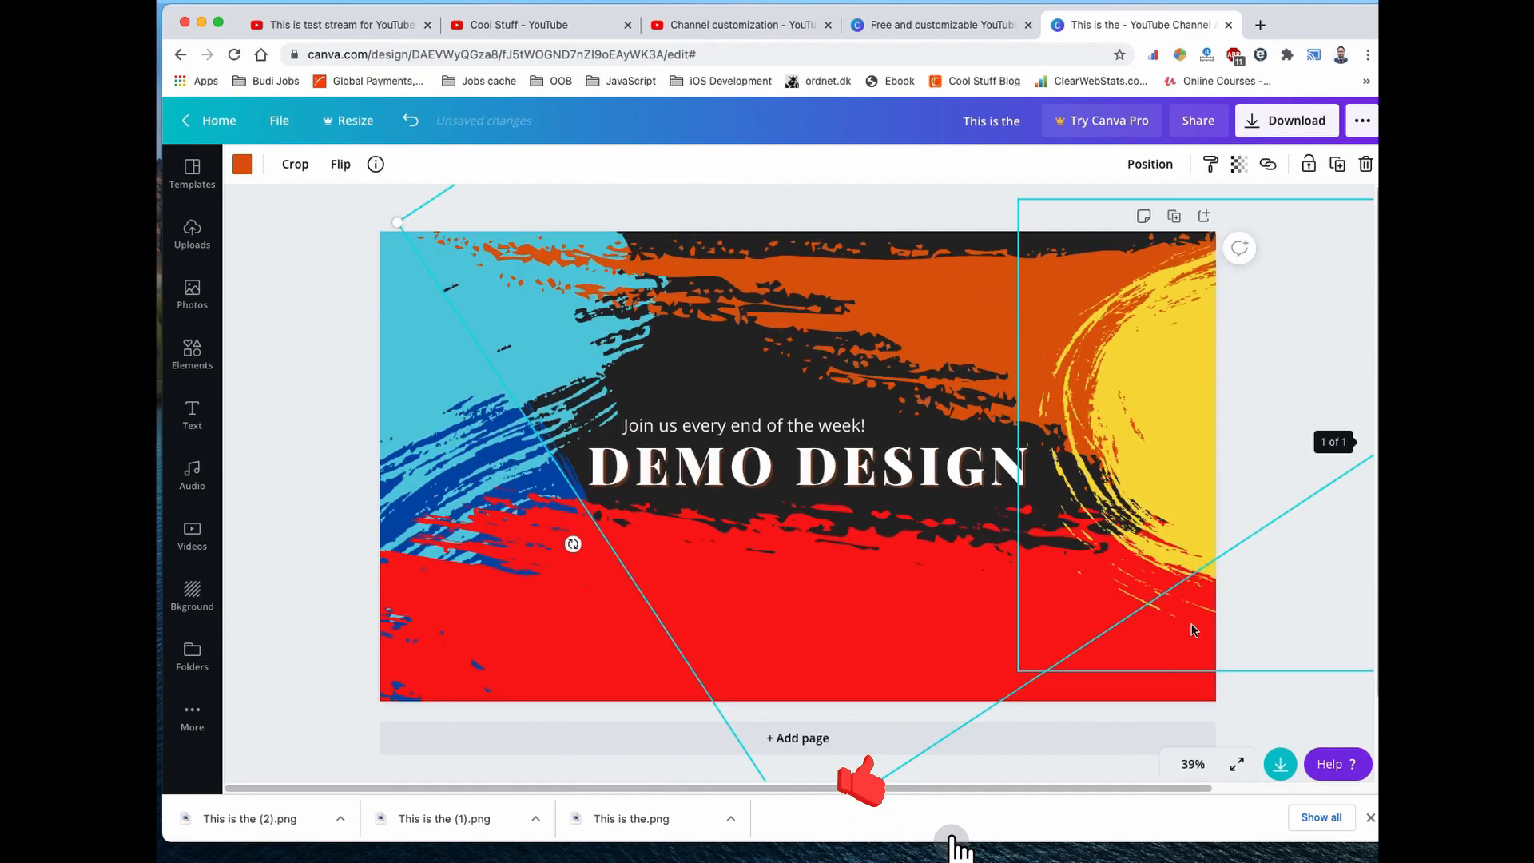
click(1193, 764)
click(1209, 602)
mouse_move(961, 295)
mouse_down()
mouse_move(914, 304)
mouse_move(933, 269)
mouse_up()
drag(517, 291, 411, 270)
drag(893, 328, 946, 342)
click(514, 304)
click(591, 352)
click(631, 226)
click(895, 528)
click(1212, 514)
click(1041, 408)
drag(1369, 597, 1527, 708)
- Download the revised banner design as a PNG image
click(657, 717)
click(1288, 120)
click(1236, 403)
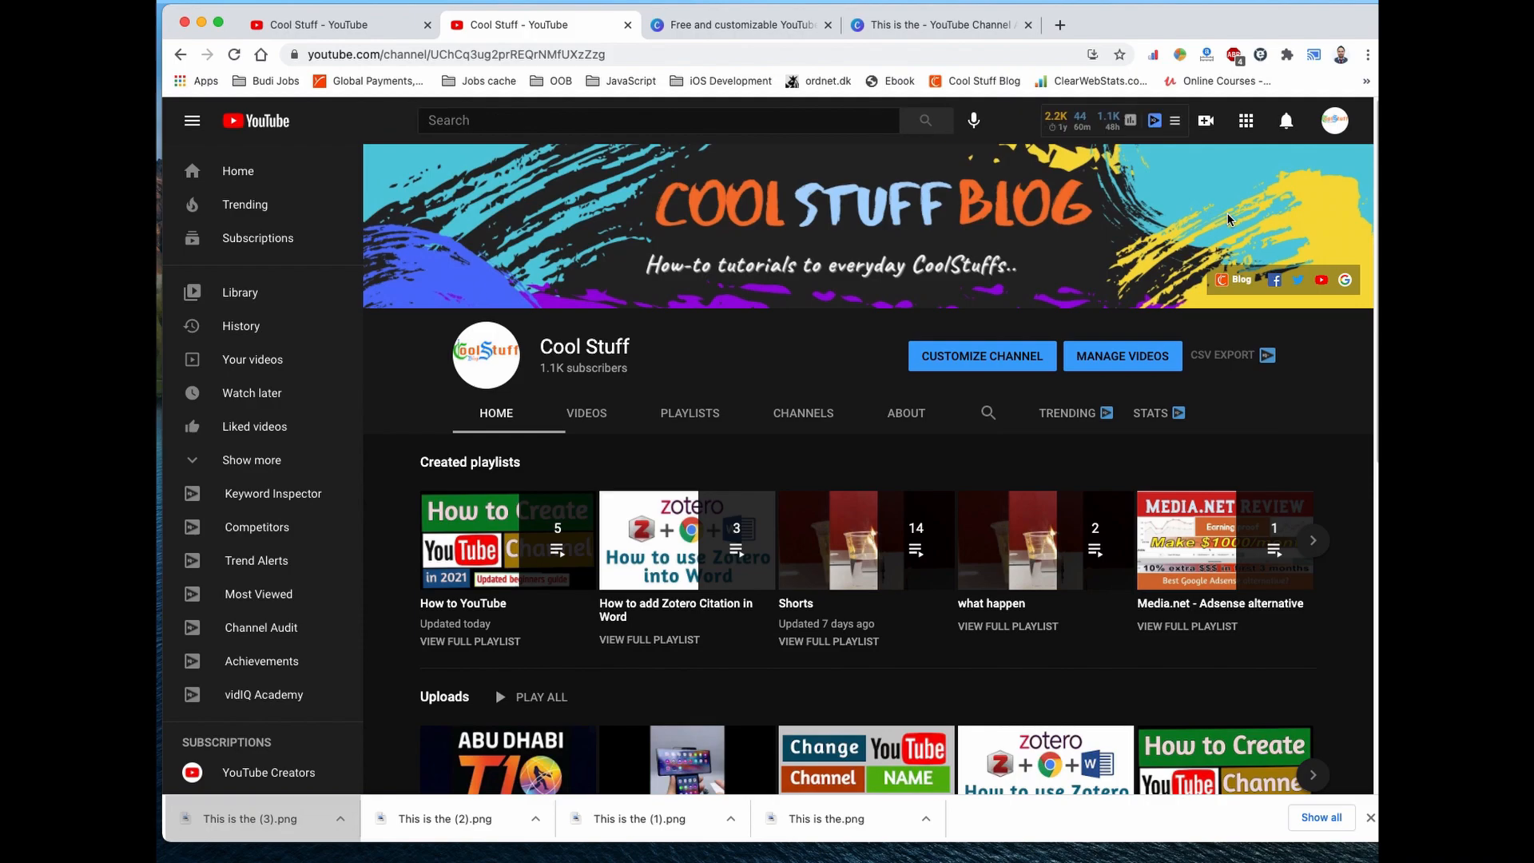
- Open the Cool Stuff channel's branding settings, load the revised banner image to check its viewable areas, and cancel
click(1006, 364)
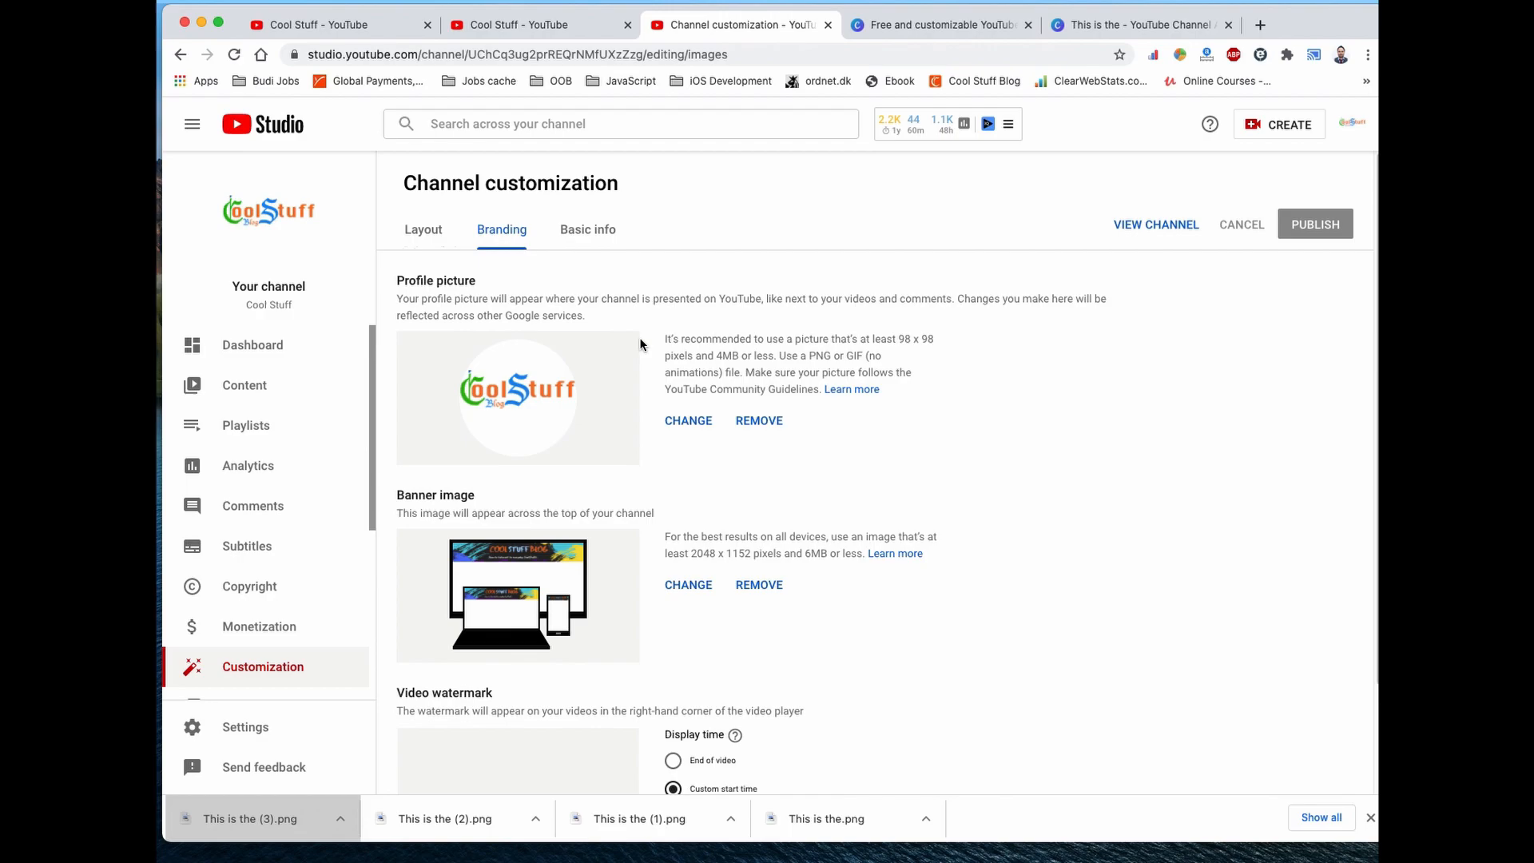
scroll(640, 344, down, 2)
scroll(640, 344, up, 2)
click(688, 584)
click(648, 243)
click(1034, 571)
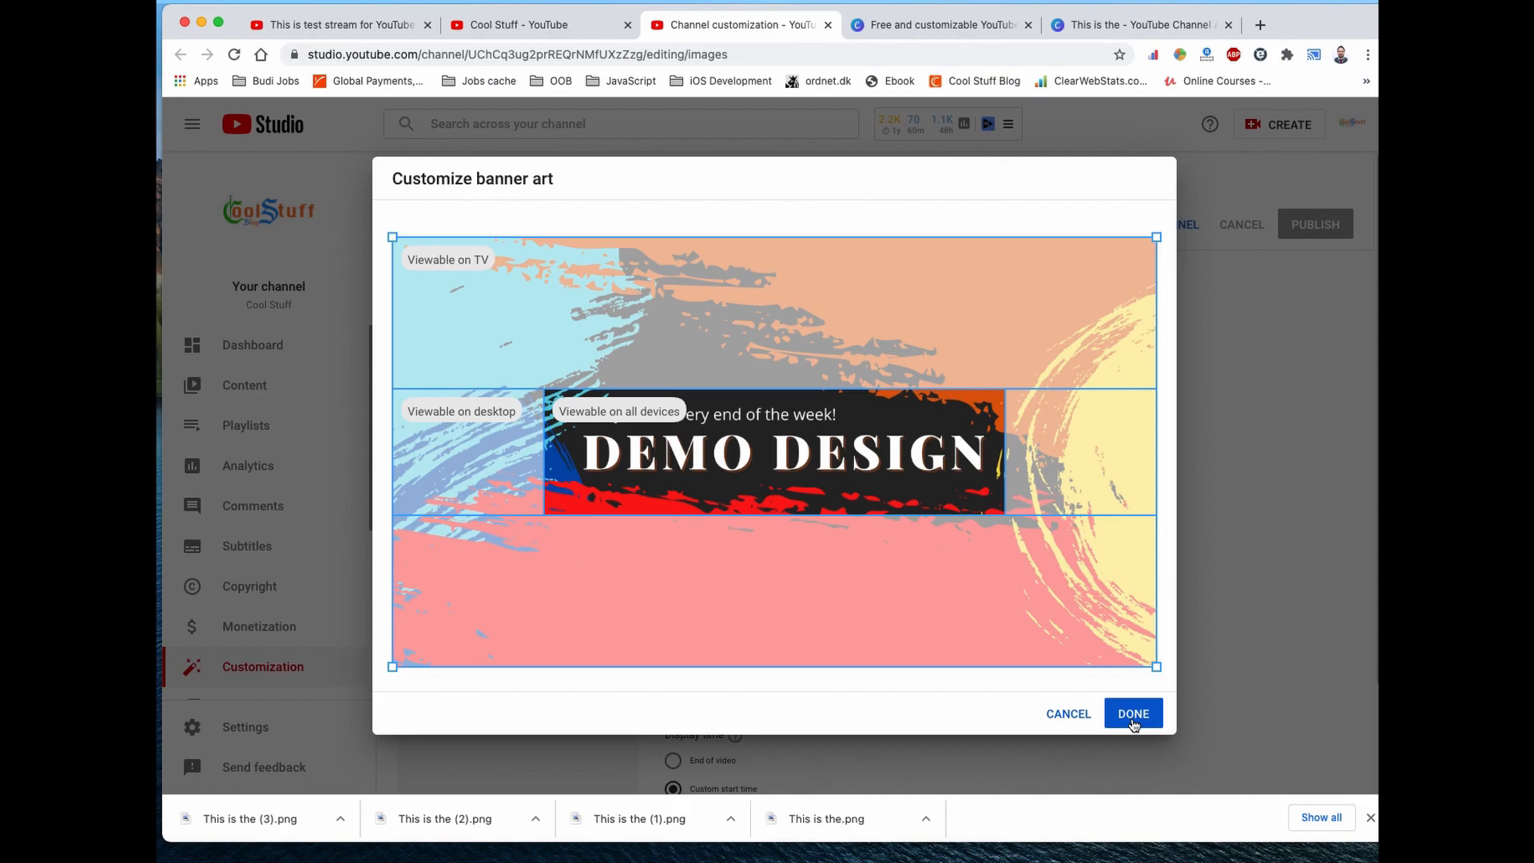
click(1071, 714)
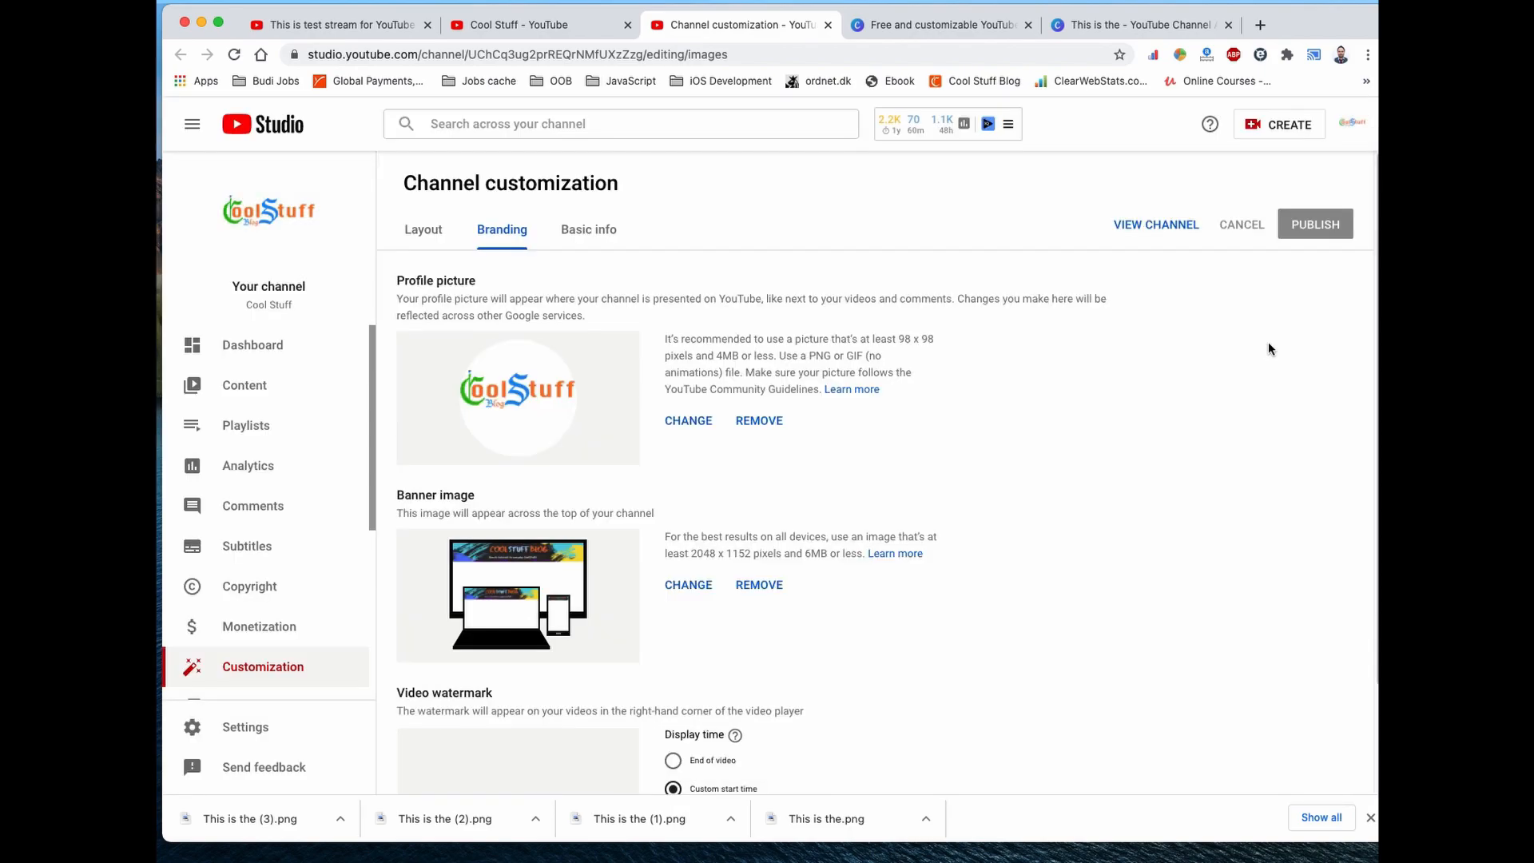